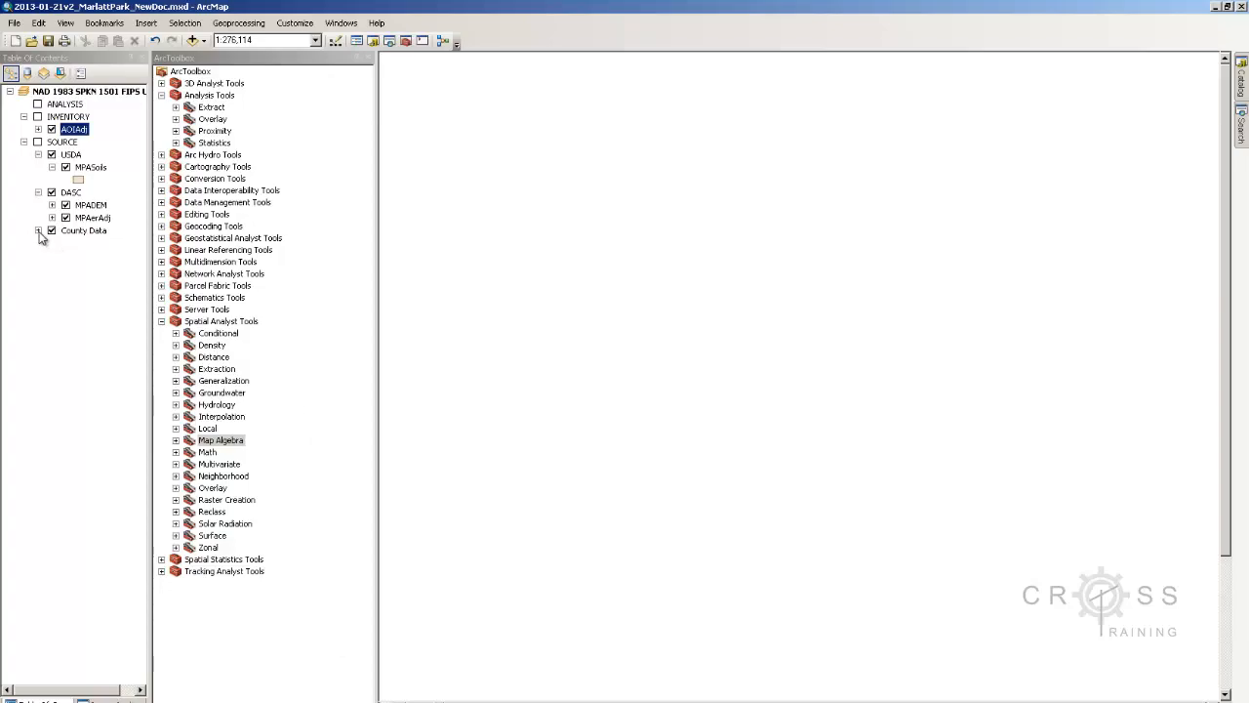
Turn on SOURCE, hide County Data, and zoom the map to the MPASoils layer extent
left_click(37, 142)
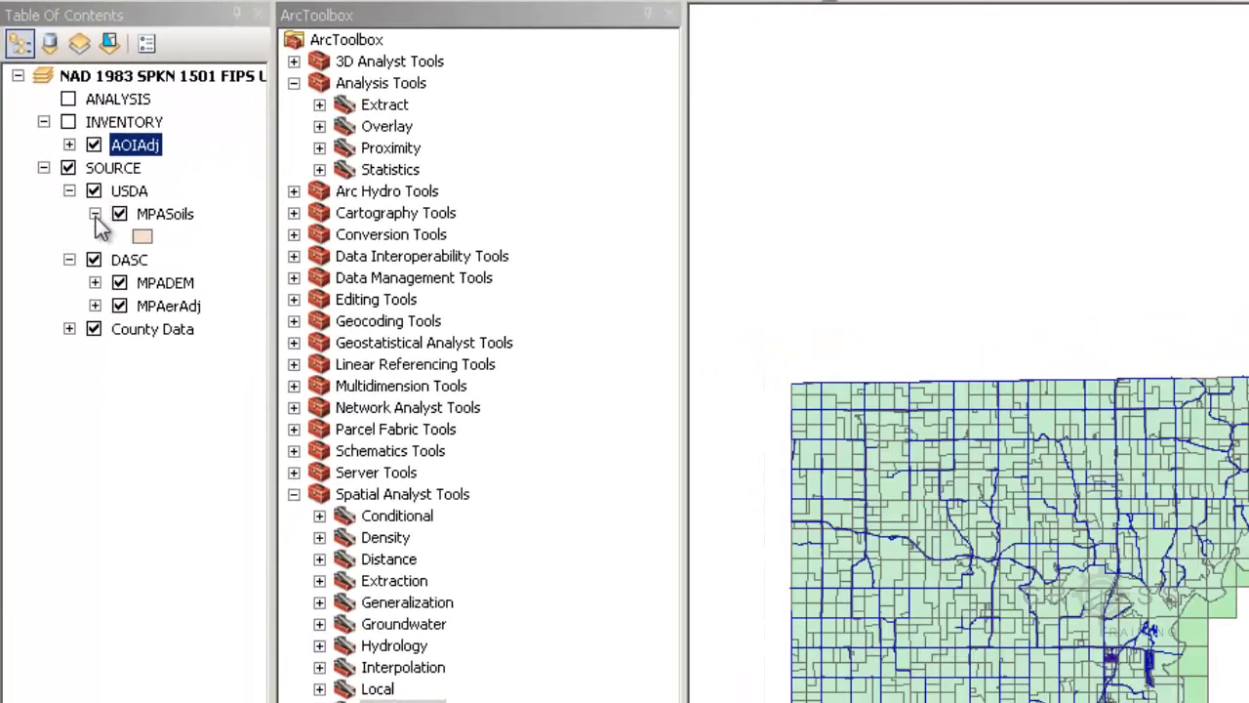
left_click(94, 328)
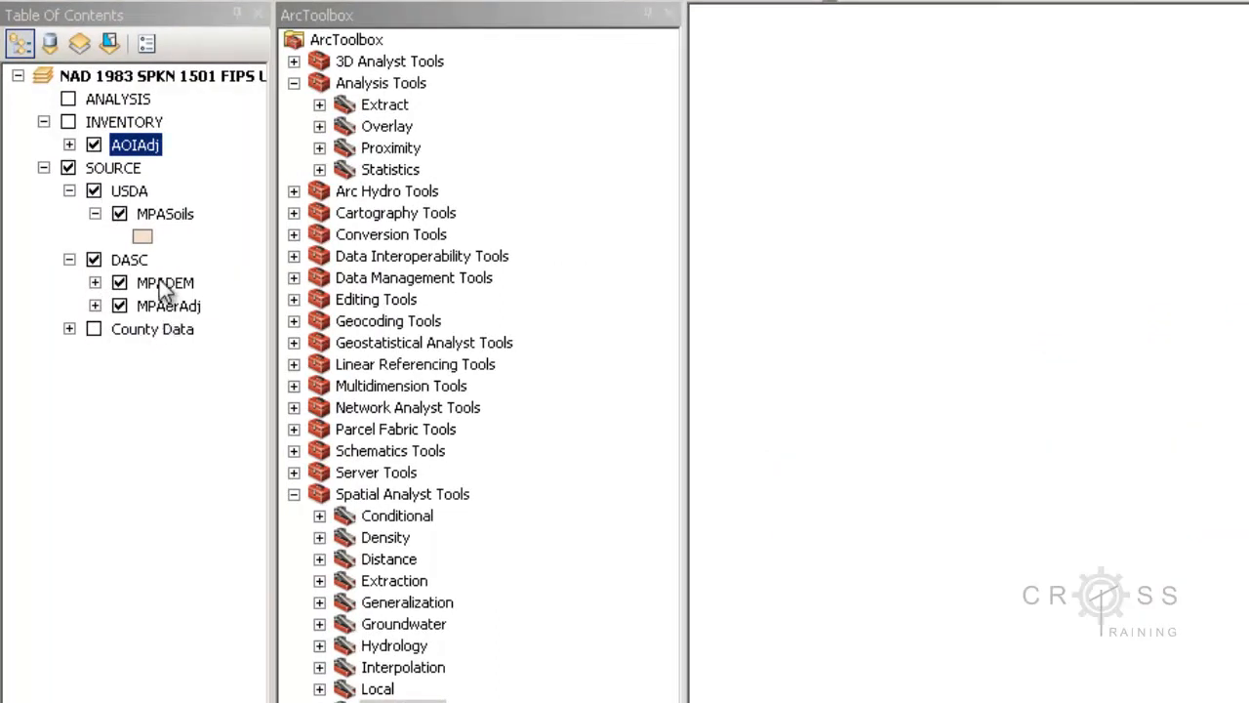
left_click(169, 219)
right_click(172, 230)
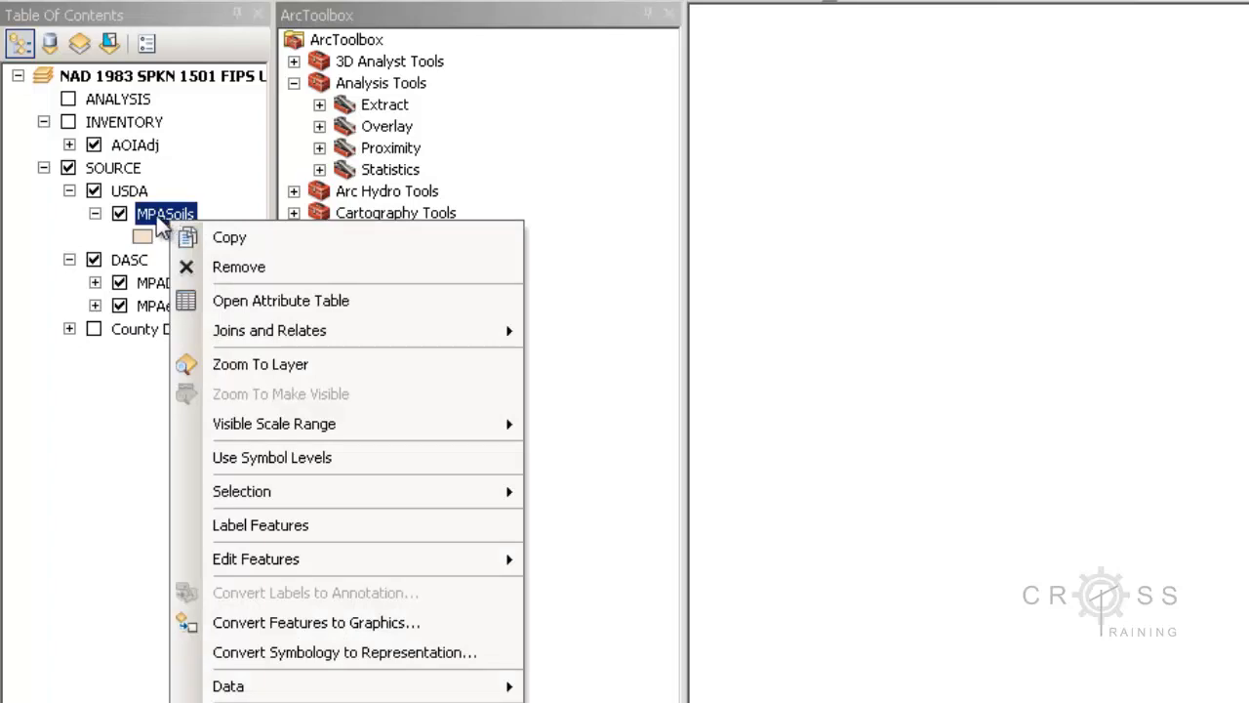
left_click(231, 363)
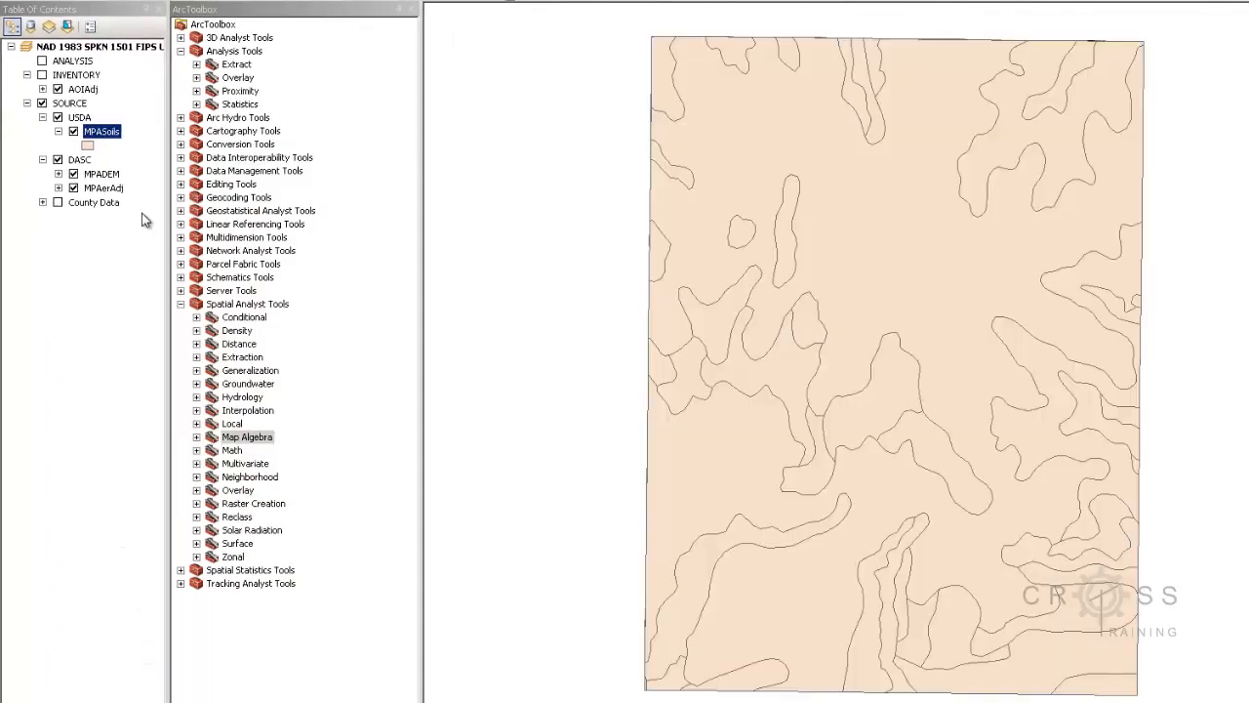
Hide MPASoils and MPADEM so only the MPAerAdj aerial photo is displayed
left_click(73, 132)
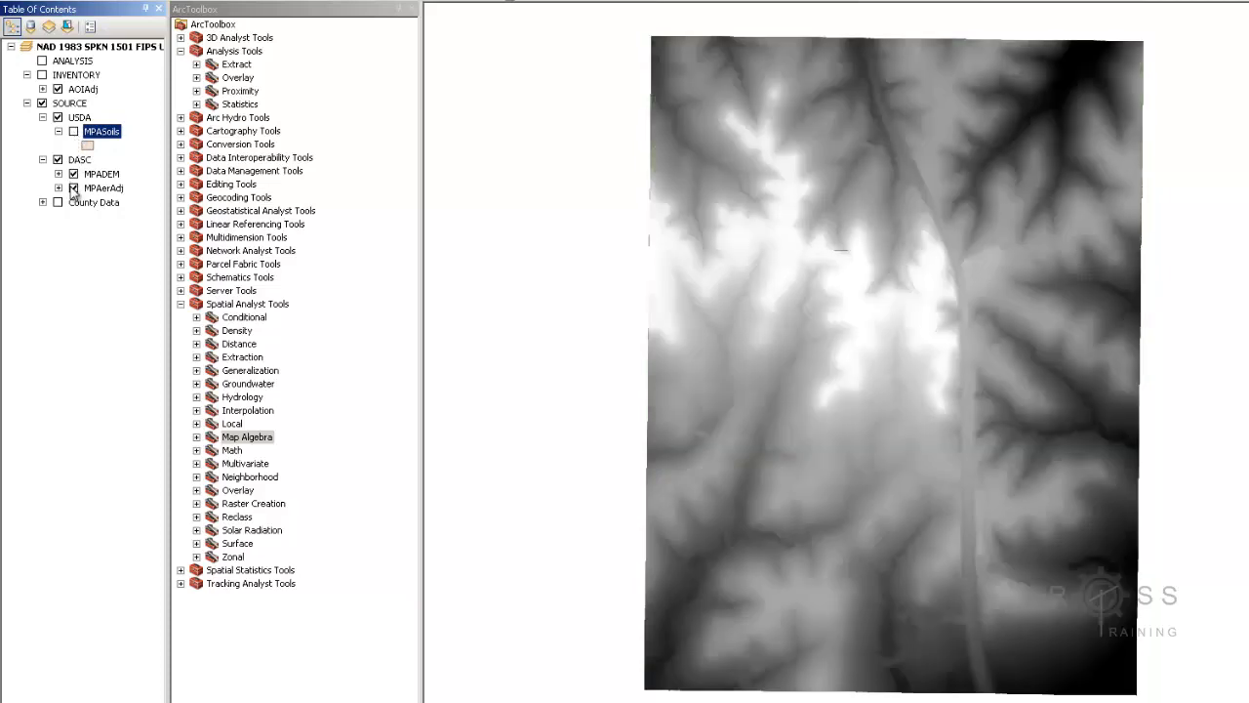
left_click(73, 188)
left_click(74, 174)
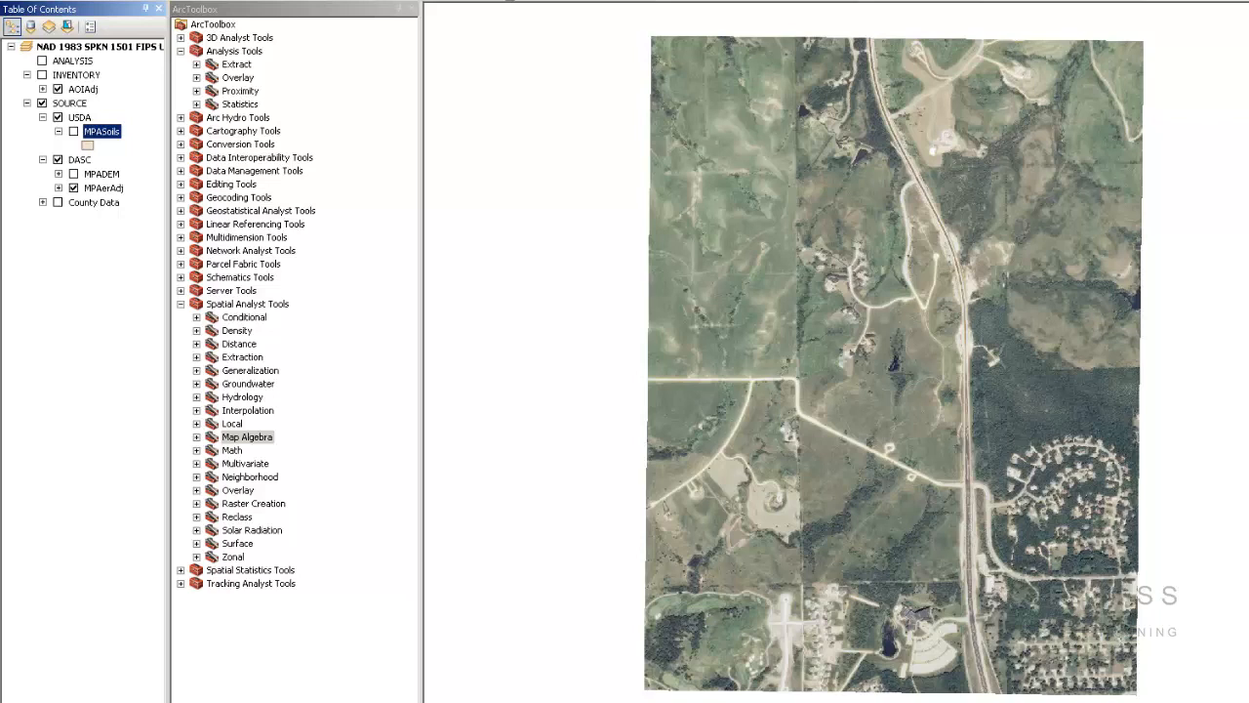
Re-enable County Data, hiding water, sew_points, ruralswr and wtrlines and collapsing their legends
left_click(42, 202)
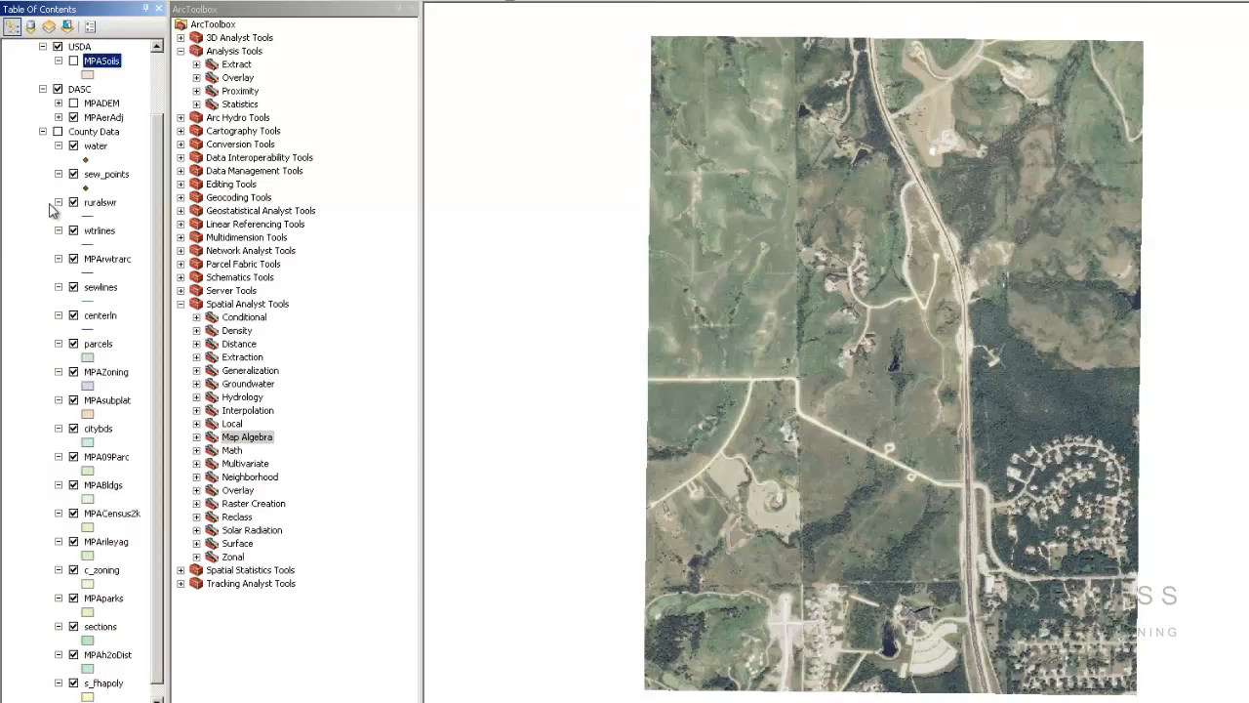
left_click(59, 131)
left_click(59, 145)
left_click(59, 160)
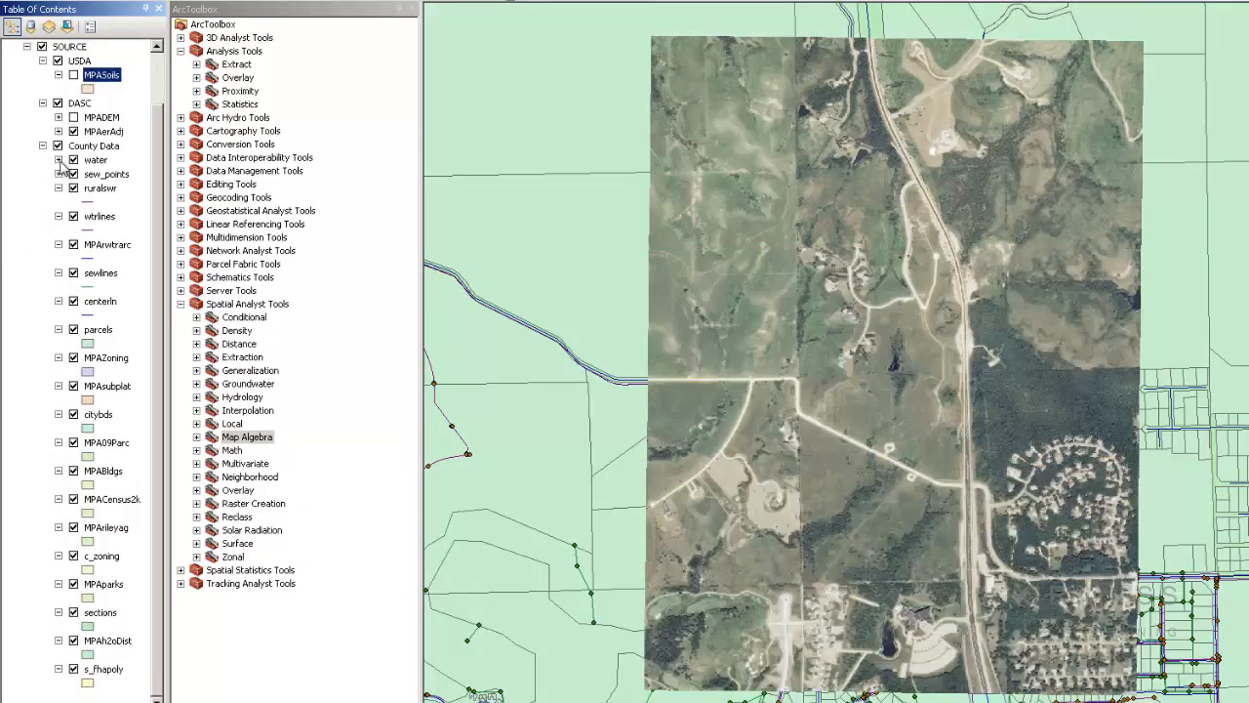
left_click(59, 187)
left_click(74, 174)
left_click(73, 187)
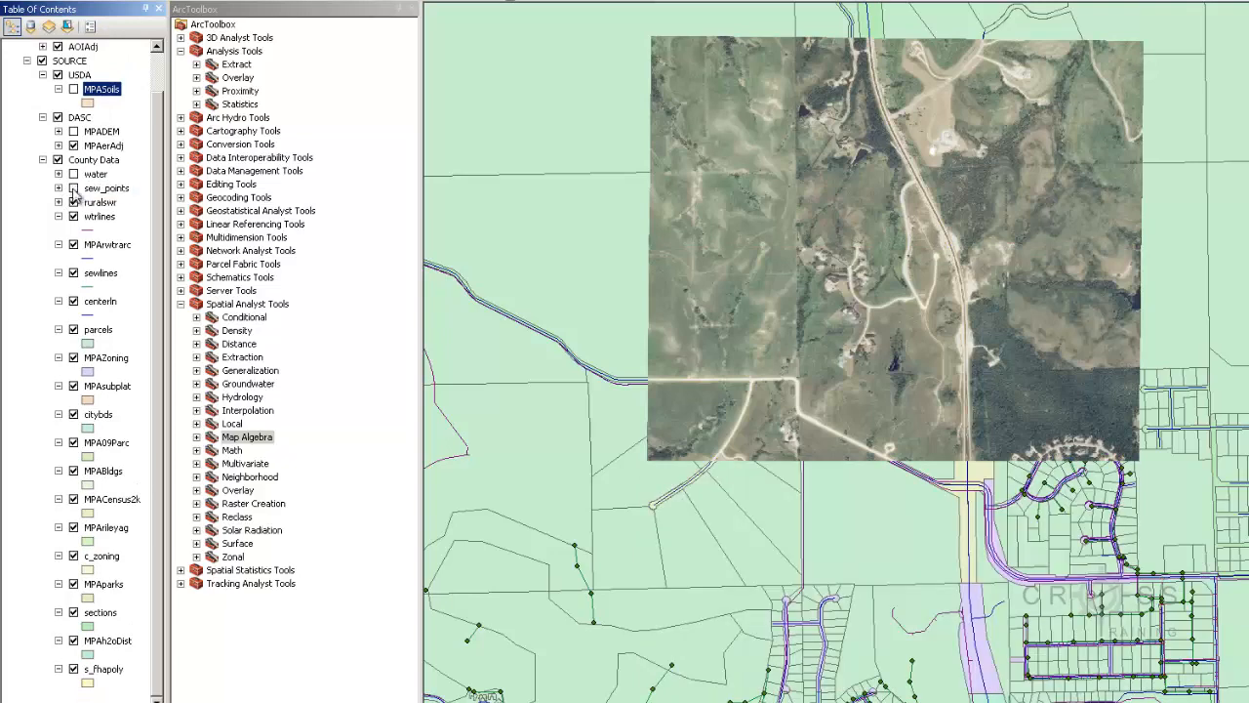
left_click(73, 202)
left_click(74, 215)
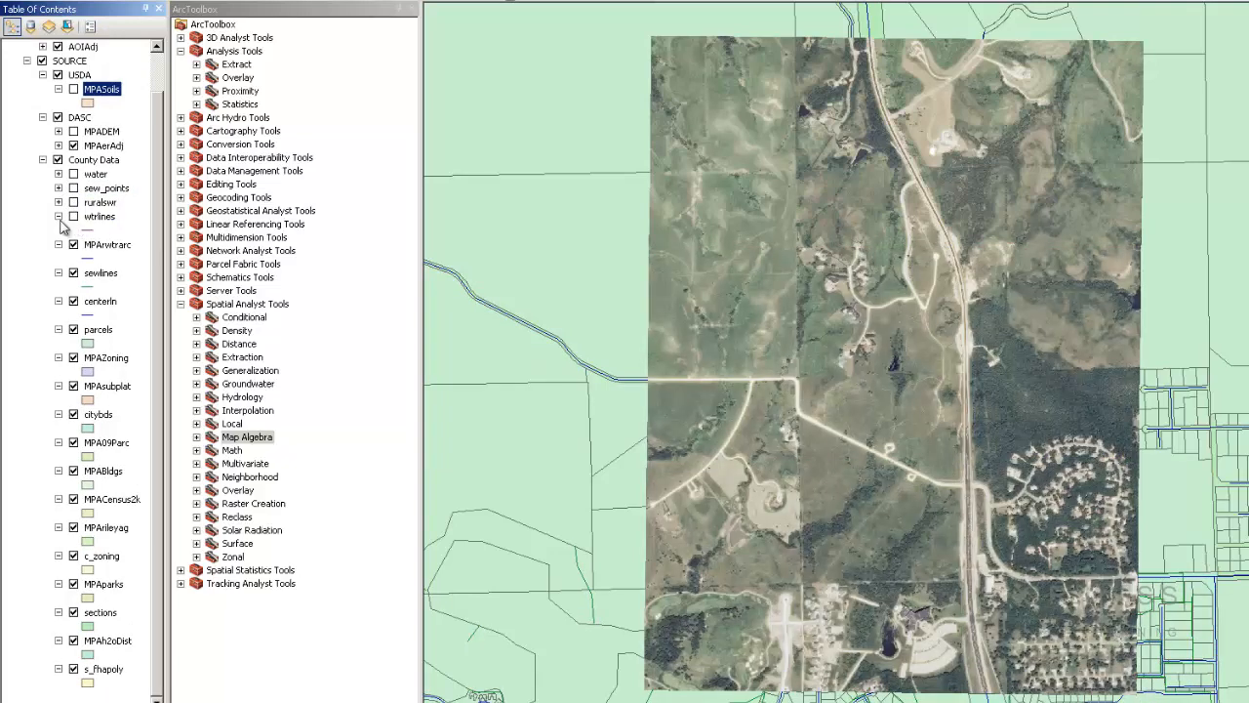
left_click(58, 216)
left_click(59, 244)
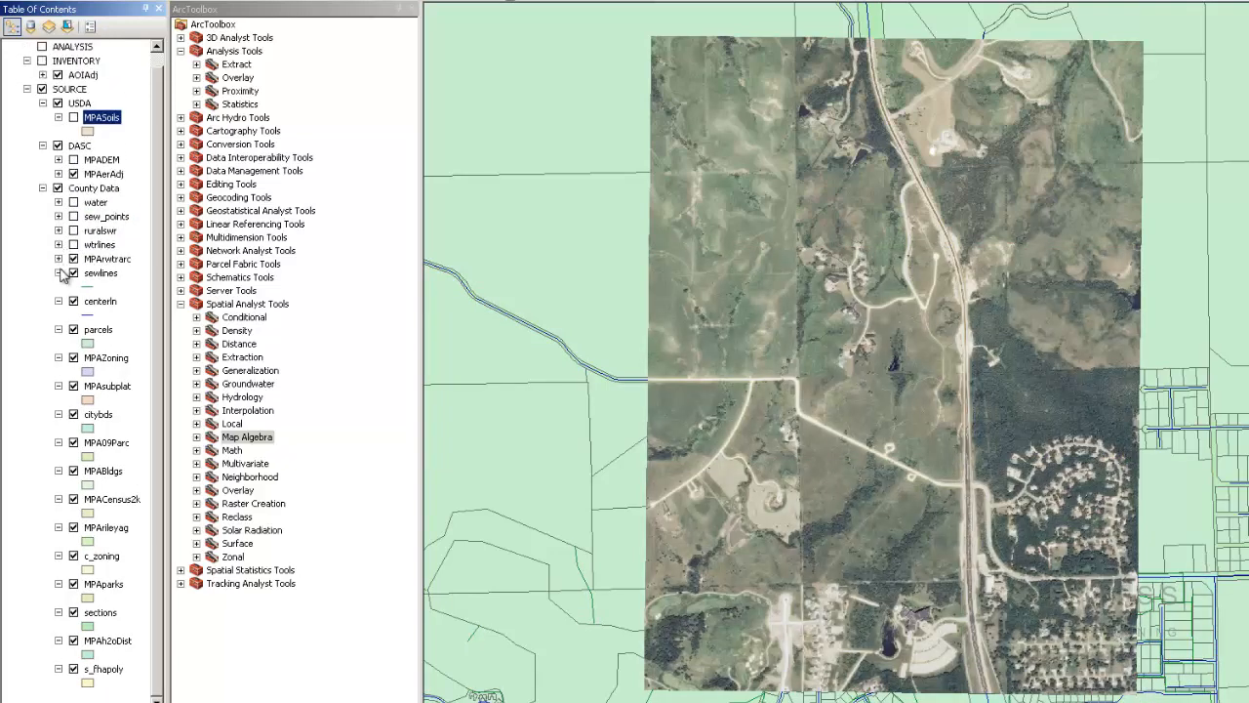
left_click(58, 273)
Move County Data above USDA, then hide MPArwtrarc, sewlines, centerln, parcels and MPAZoning
left_click(43, 202)
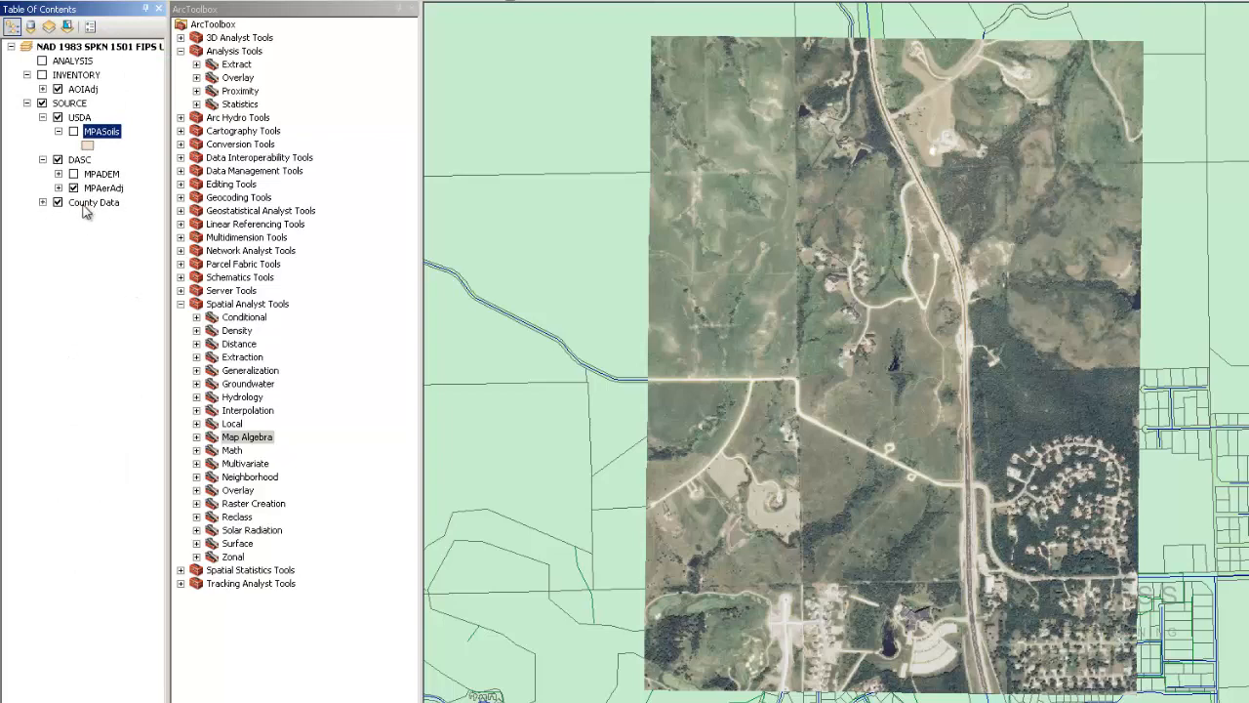
left_click_drag(84, 208, 75, 129)
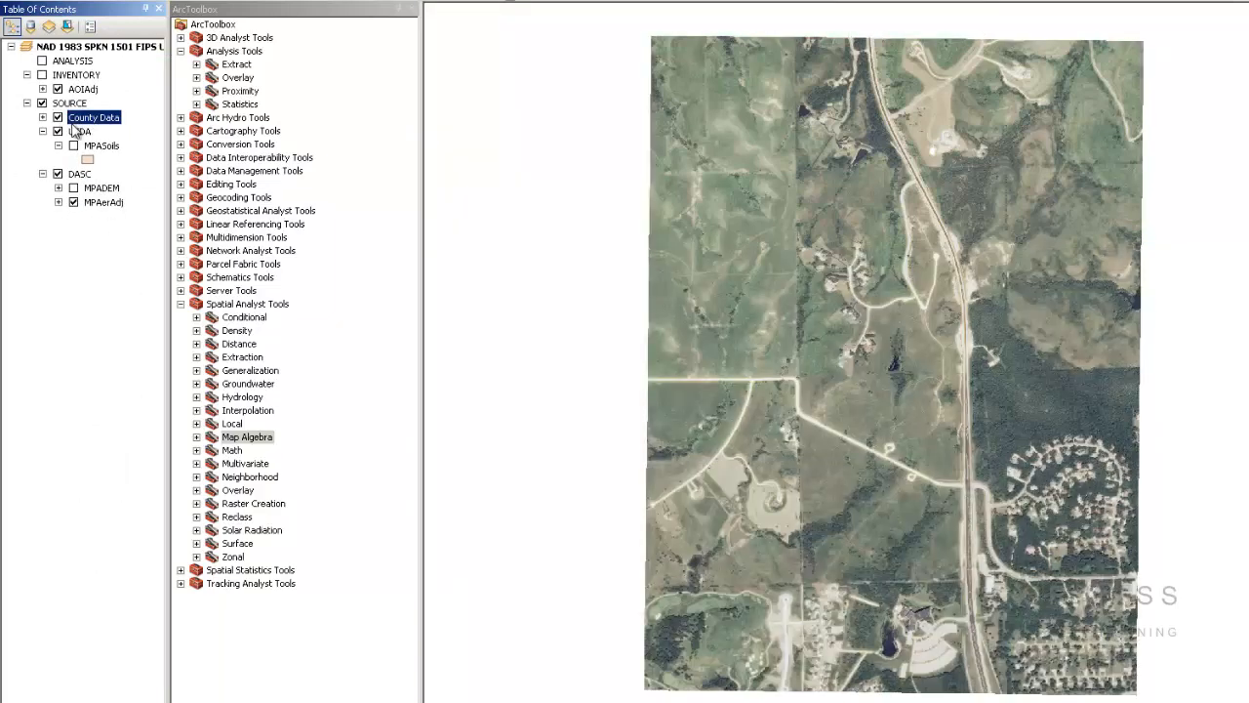
left_click(43, 117)
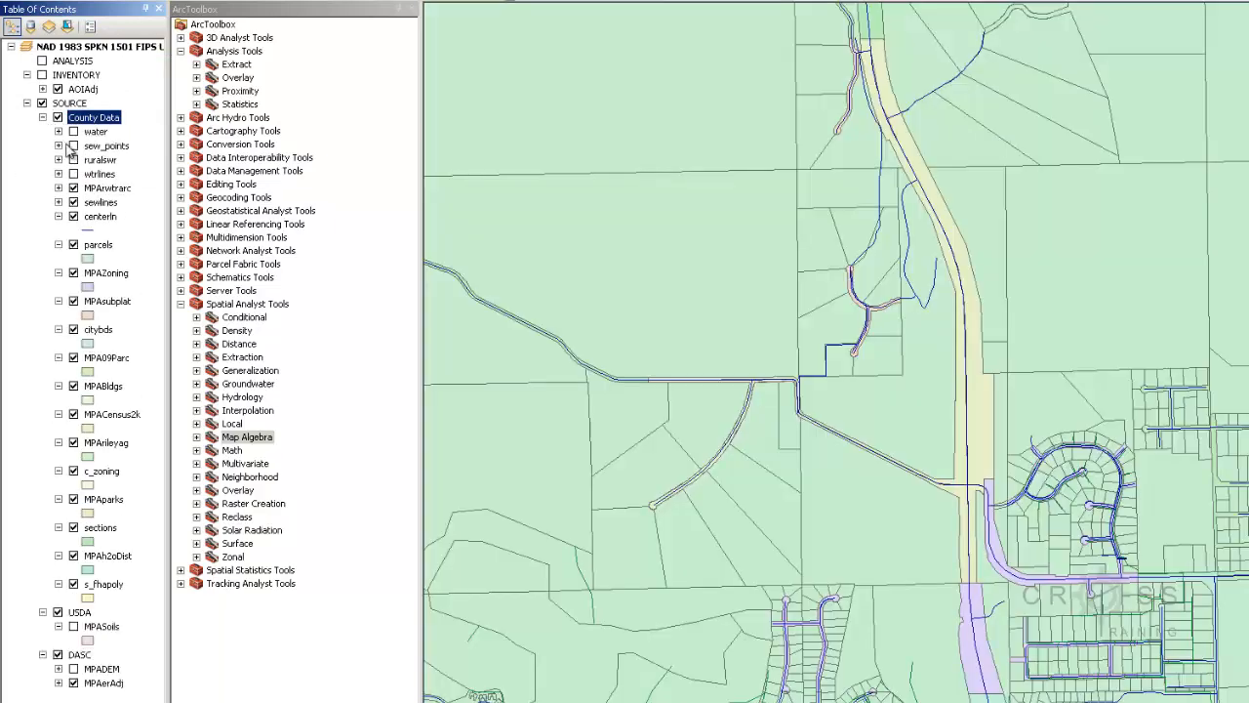
left_click(73, 187)
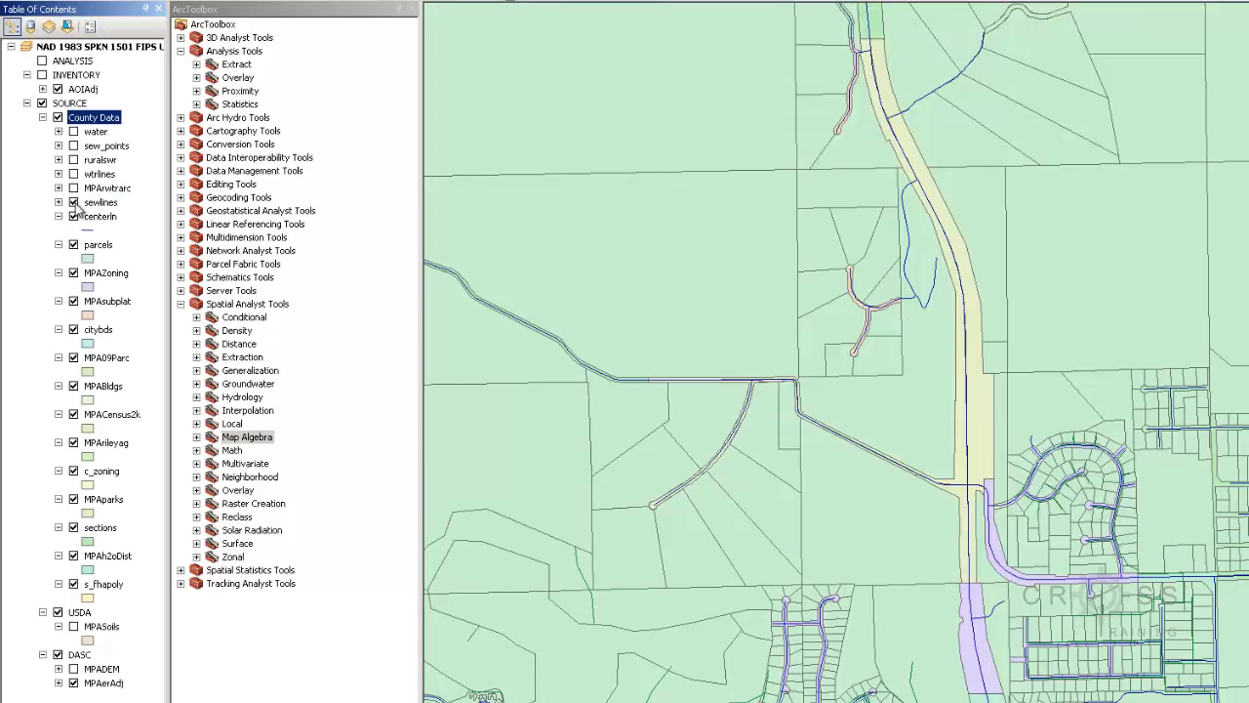
left_click(74, 202)
left_click(73, 216)
left_click(73, 244)
left_click(80, 274)
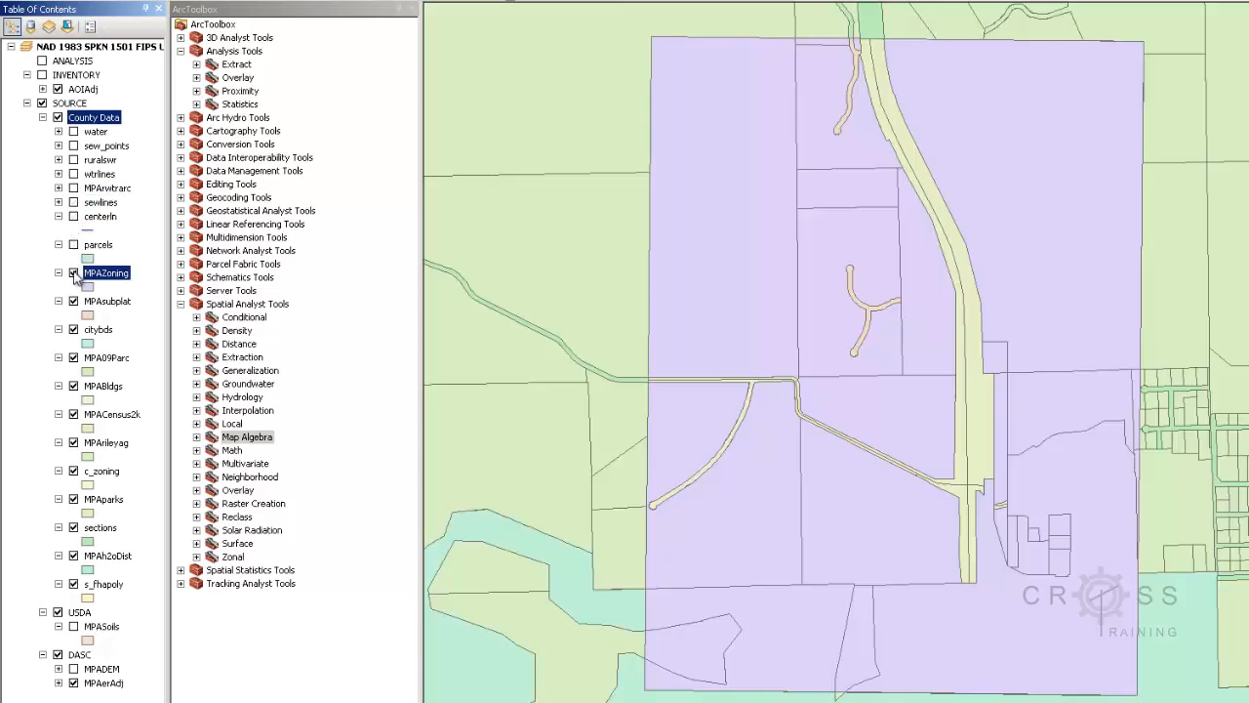
left_click(73, 273)
Hide MPAsubplat, citybds, MPA09Parc, MPABldgs, s_fhapoly, MPACensus2k, MPArileyag, c_zoning, sections and MPAh2oDist
left_click(73, 300)
left_click(74, 329)
left_click(73, 358)
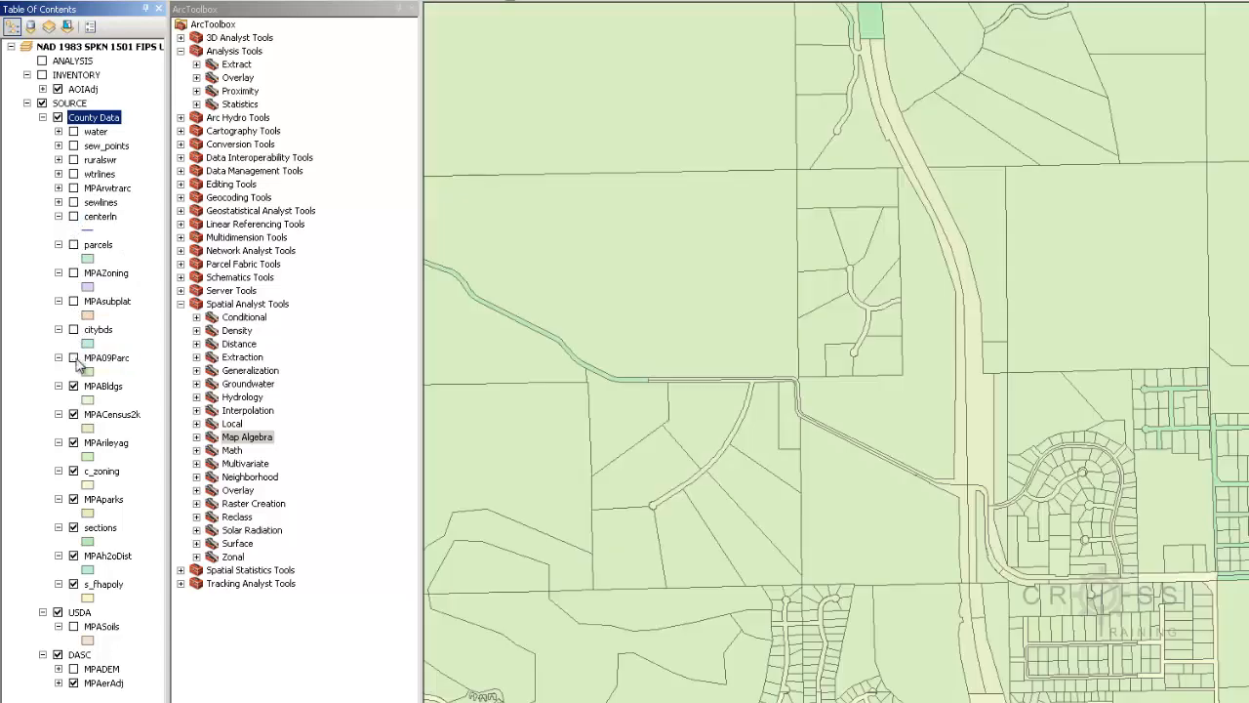
left_click(74, 386)
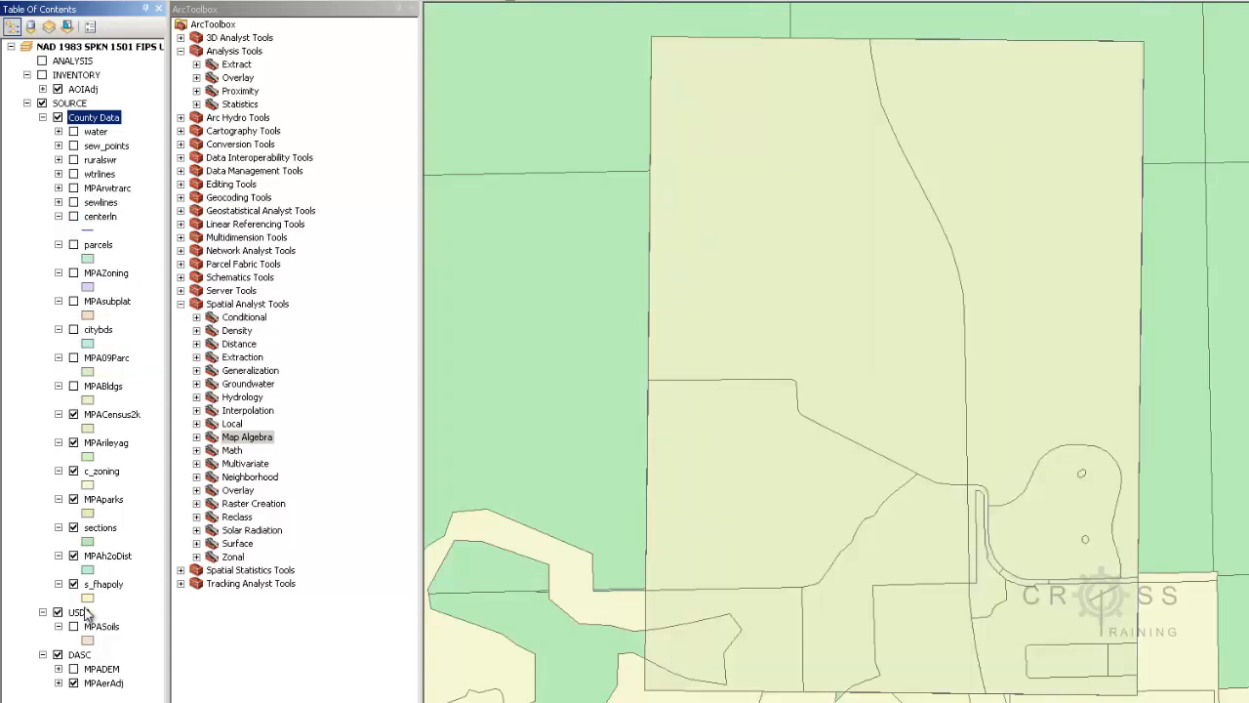
left_click(73, 583)
left_click(73, 414)
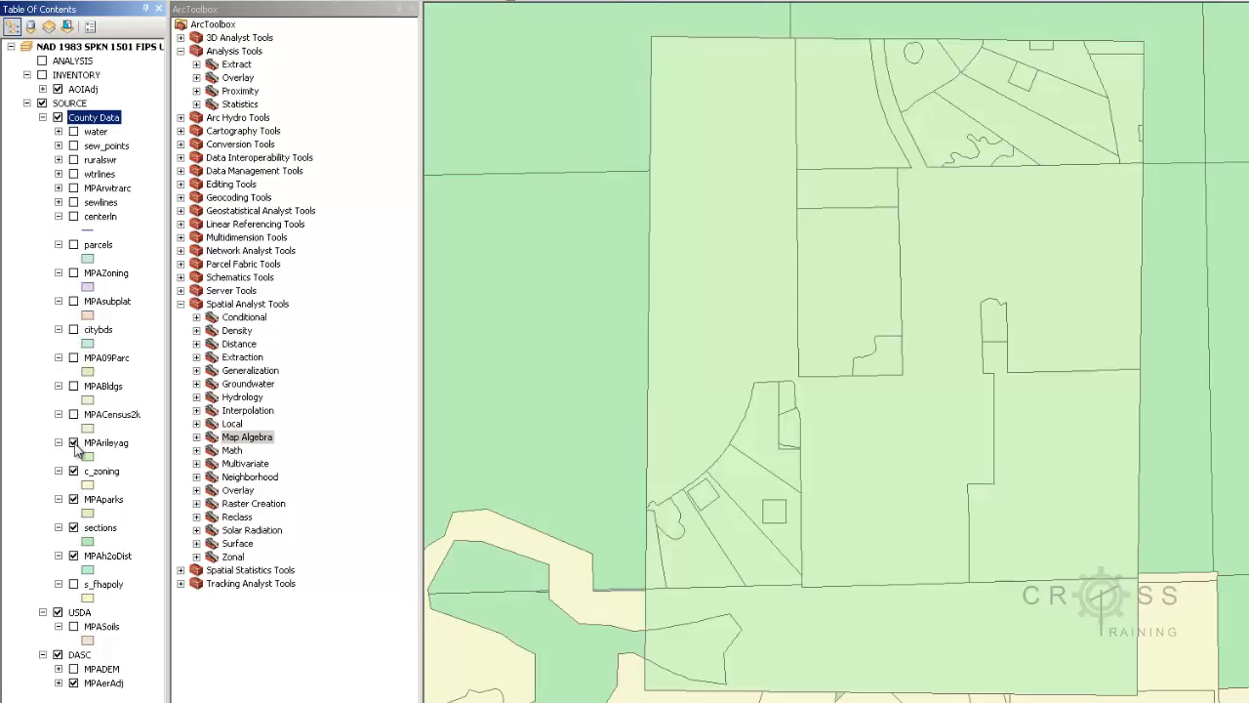
left_click(73, 442)
left_click(74, 471)
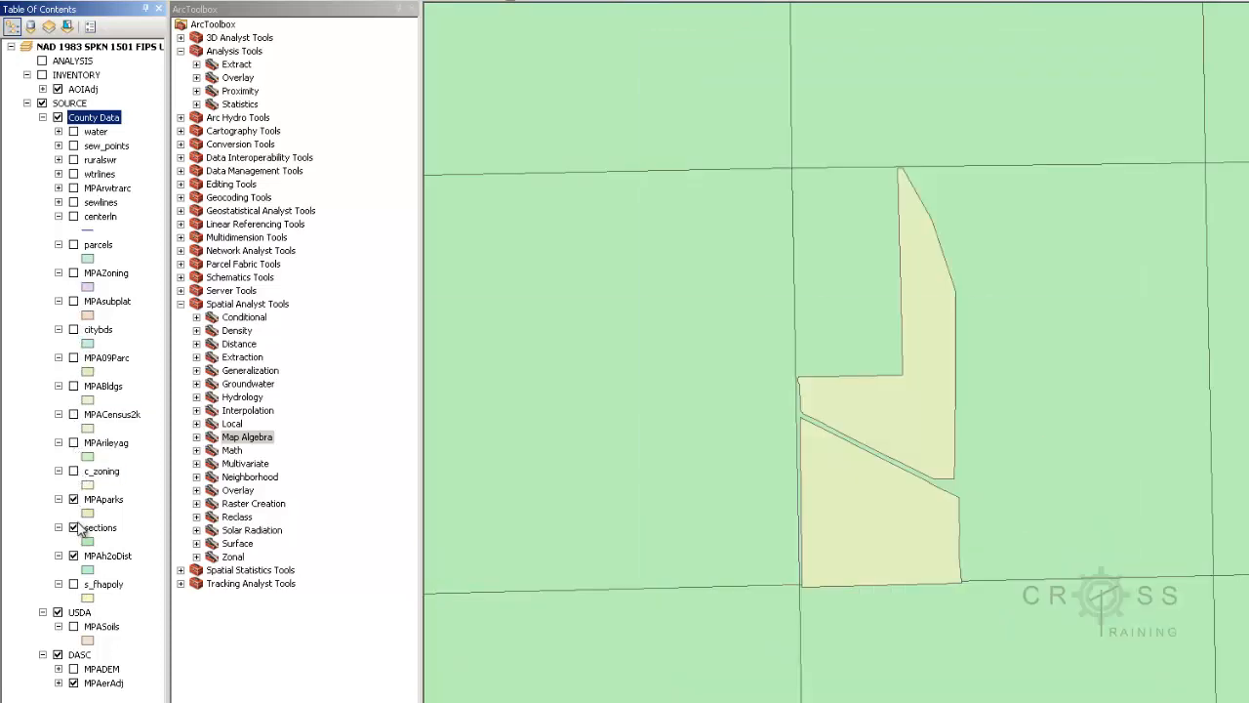
left_click(73, 527)
left_click(73, 555)
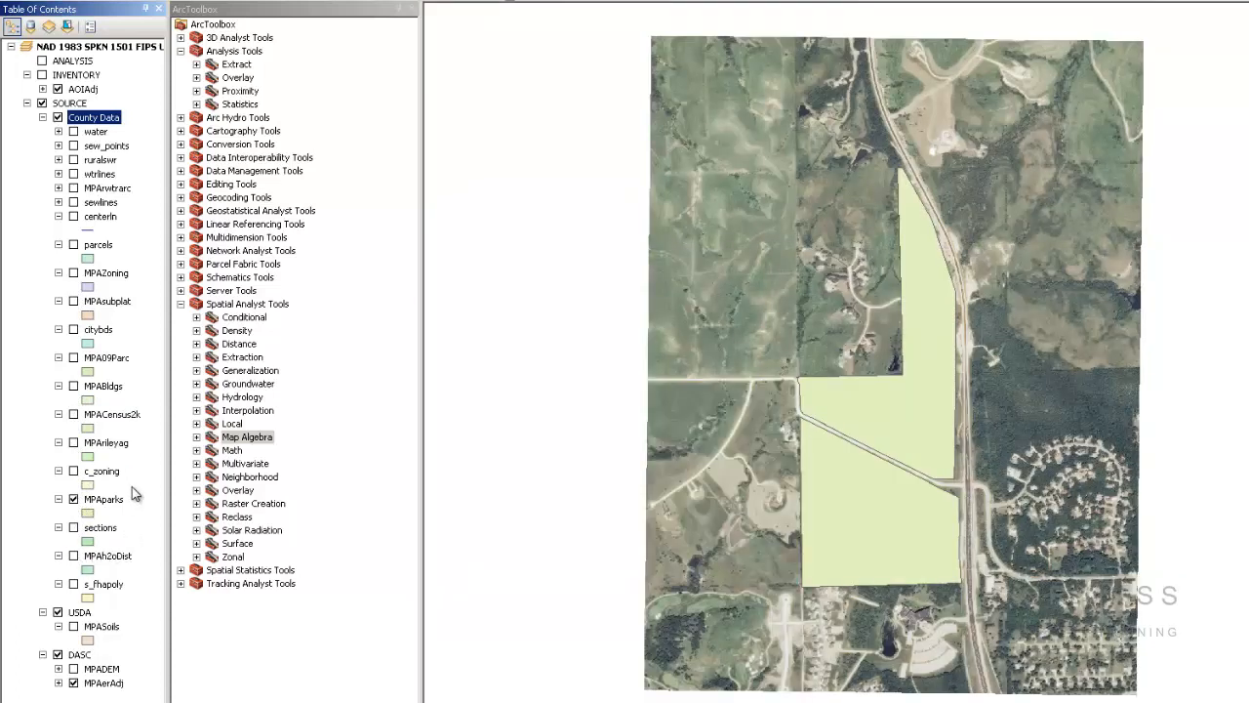
Collapse the legends of centerln, parcels, MPAZoning, MPAsubplat and the remaining County Data layers
left_click(59, 216)
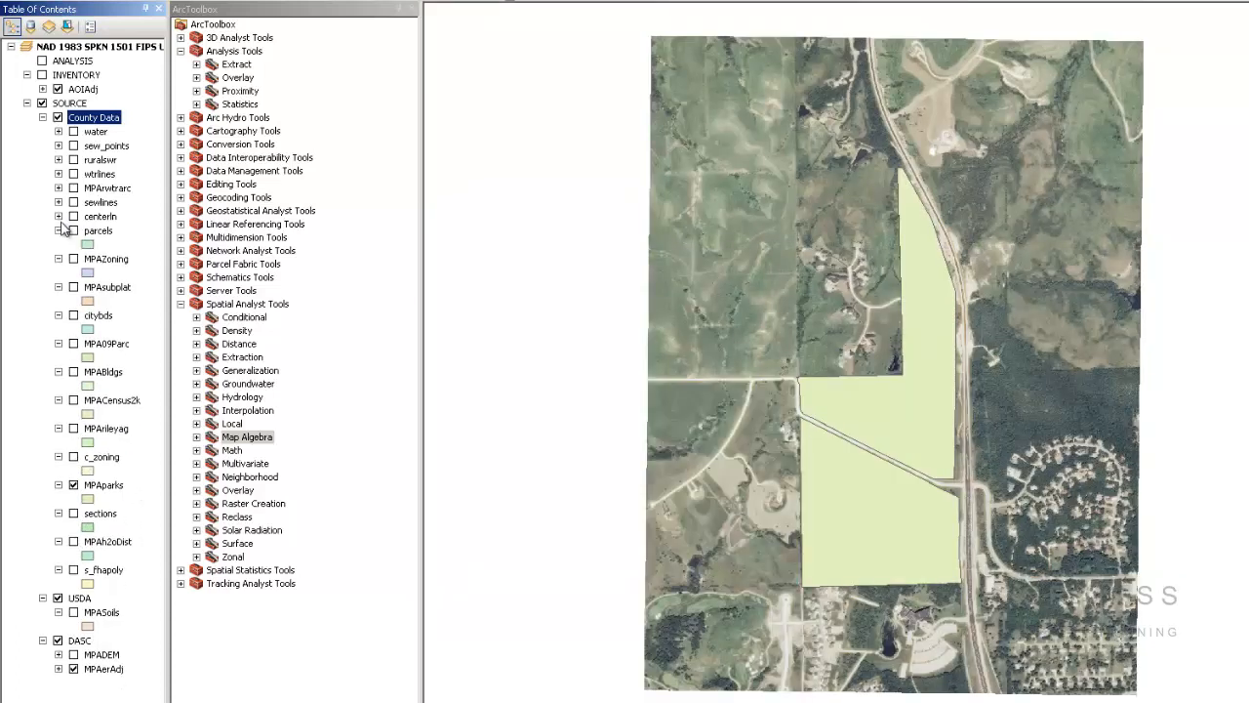
left_click(58, 231)
left_click(59, 244)
left_click(59, 259)
left_click(58, 272)
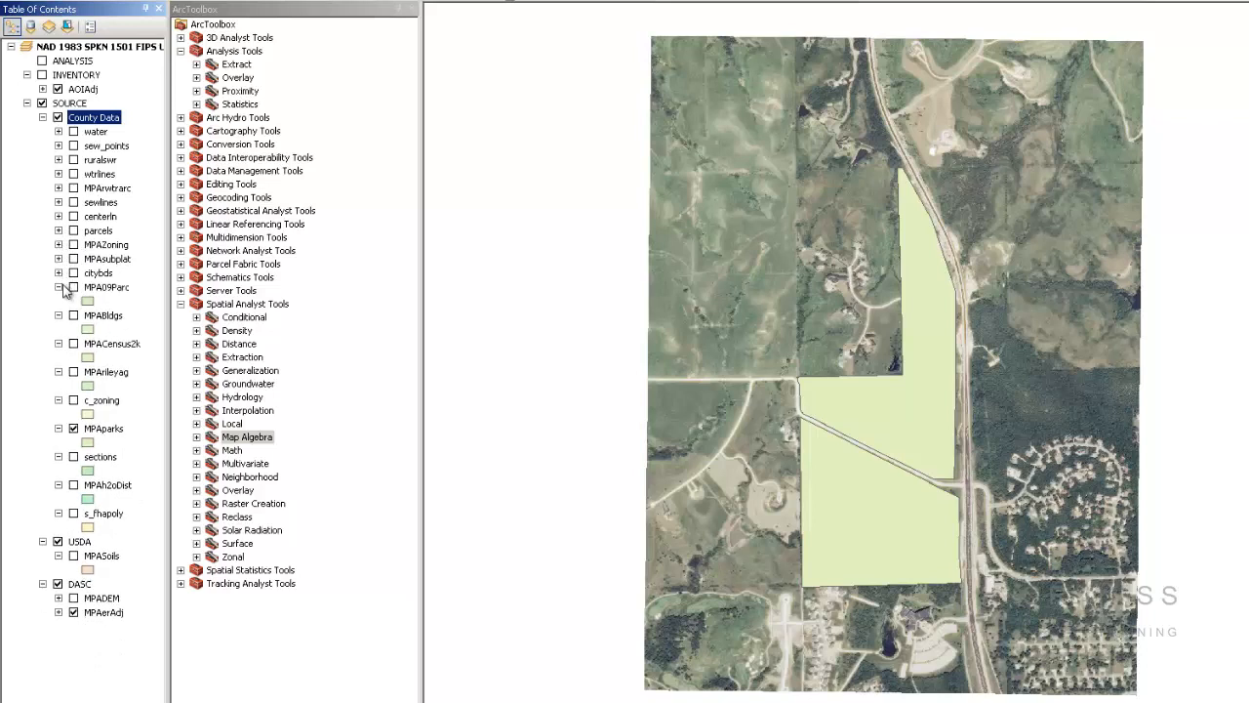
left_click(58, 287)
left_click(59, 301)
left_click(59, 315)
left_click(59, 328)
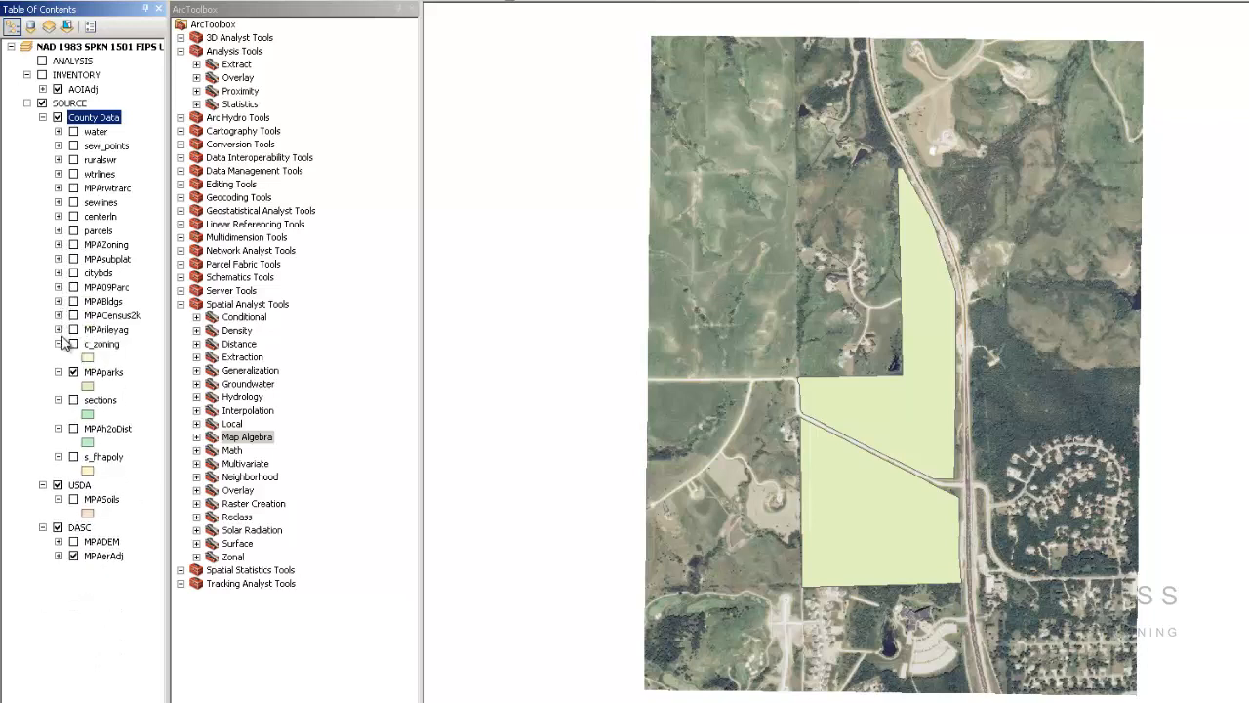
left_click(58, 344)
left_click(59, 386)
left_click(58, 400)
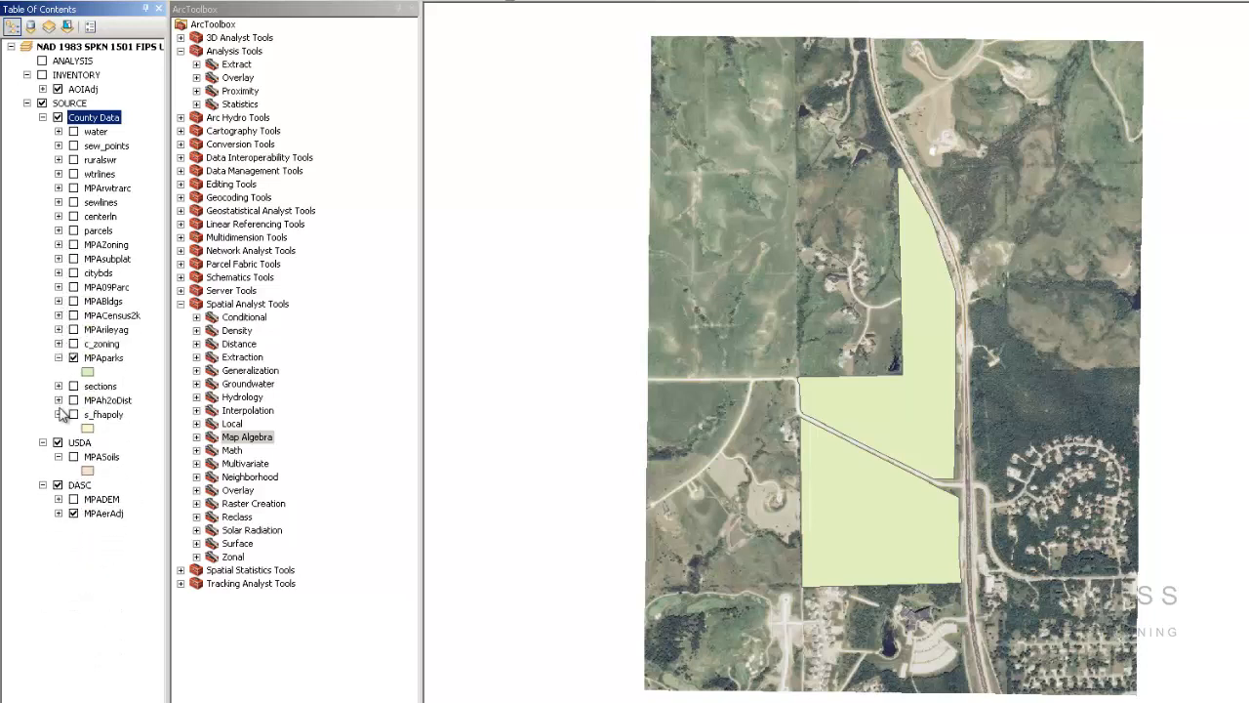
left_click(59, 413)
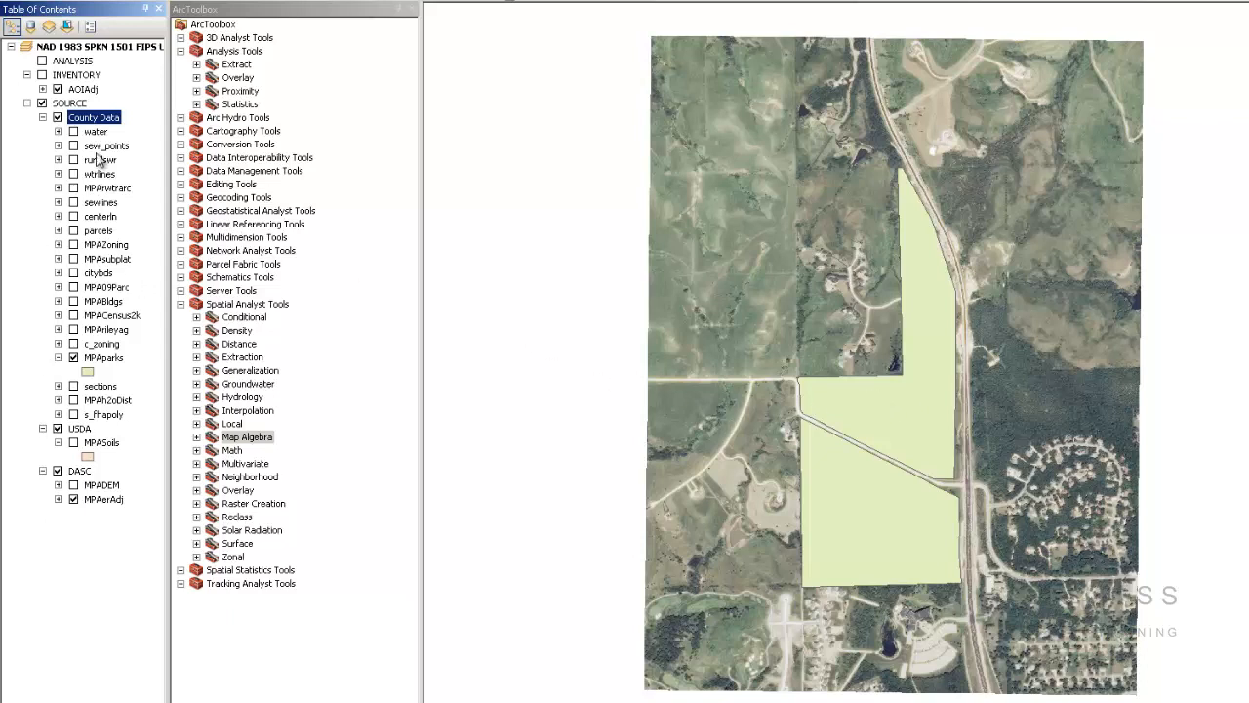
Turn the MPADEM elevation raster back on and hide the MPAparks polygon layer
left_click(73, 485)
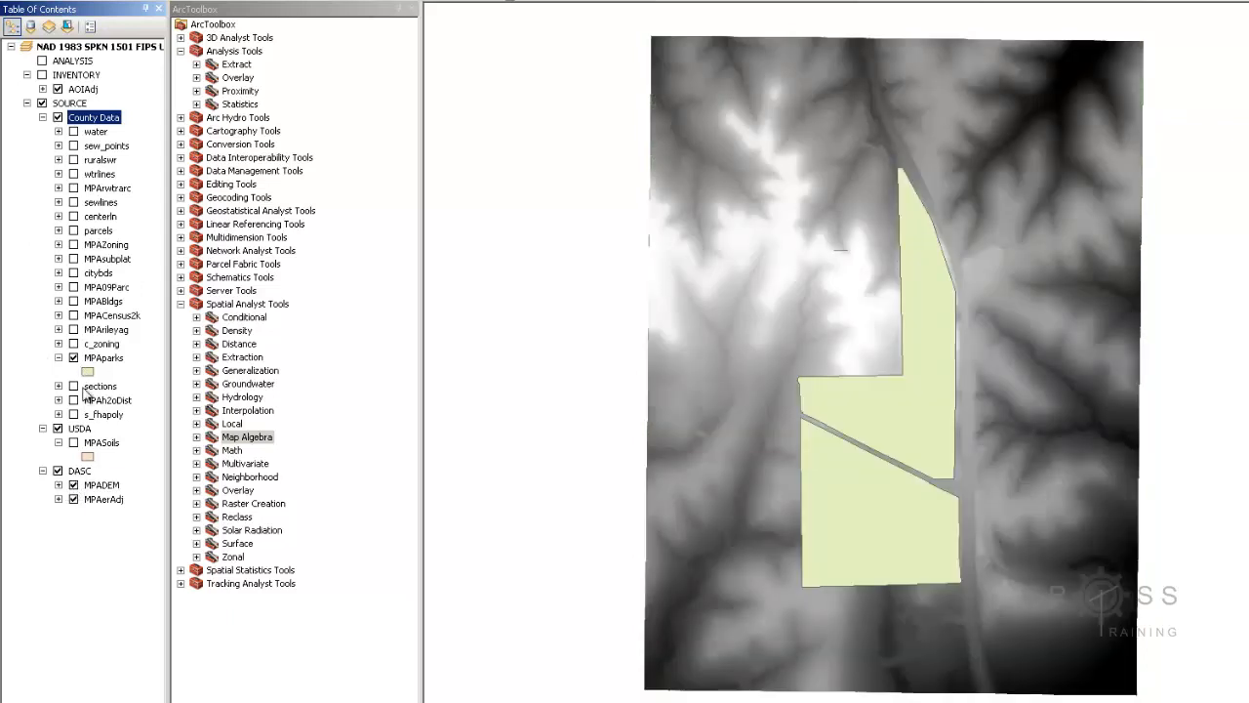
left_click(74, 358)
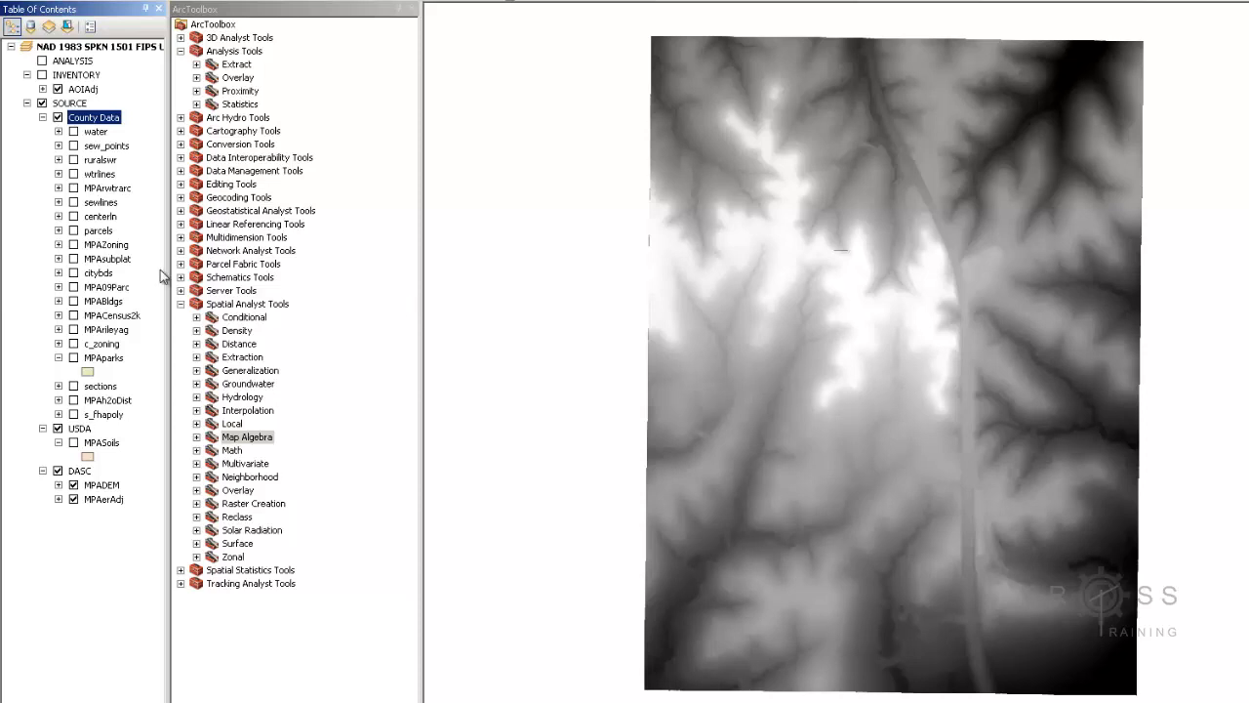
Turn on sewlines, water, sew_points, ruralswr, wtrlines and centerln, panning to view them over the DEM
left_click(73, 202)
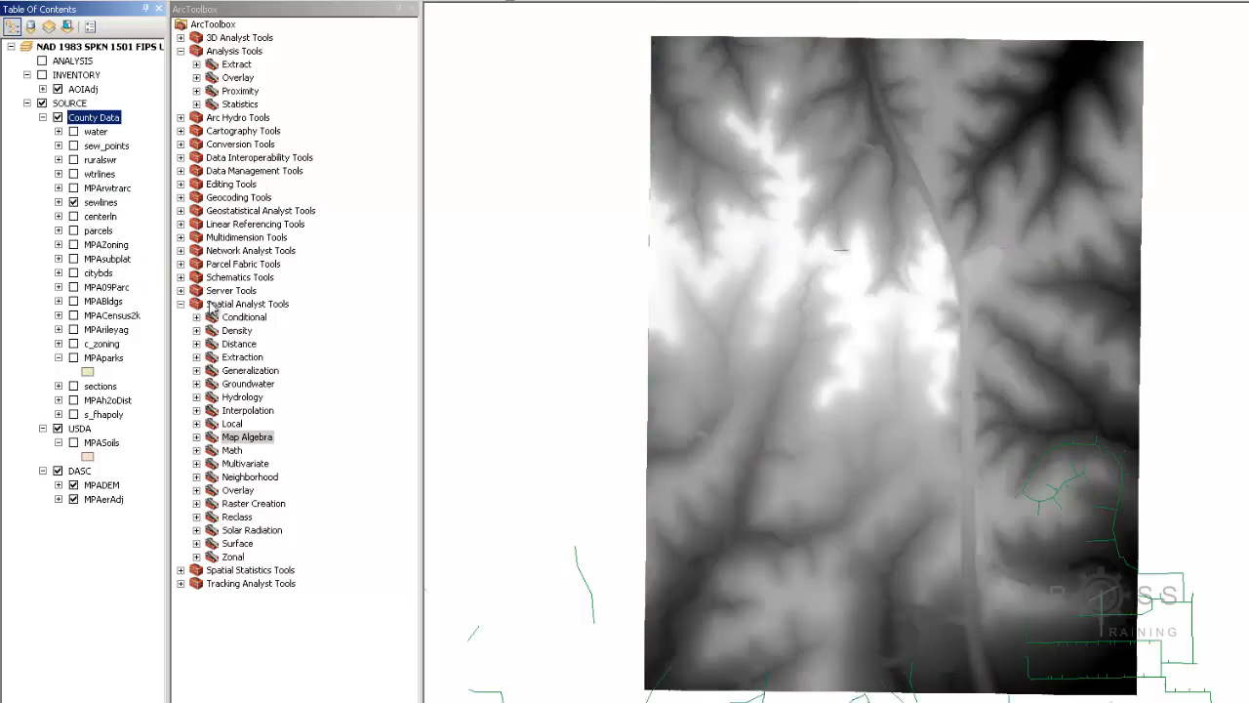
left_click_drag(948, 585, 920, 432)
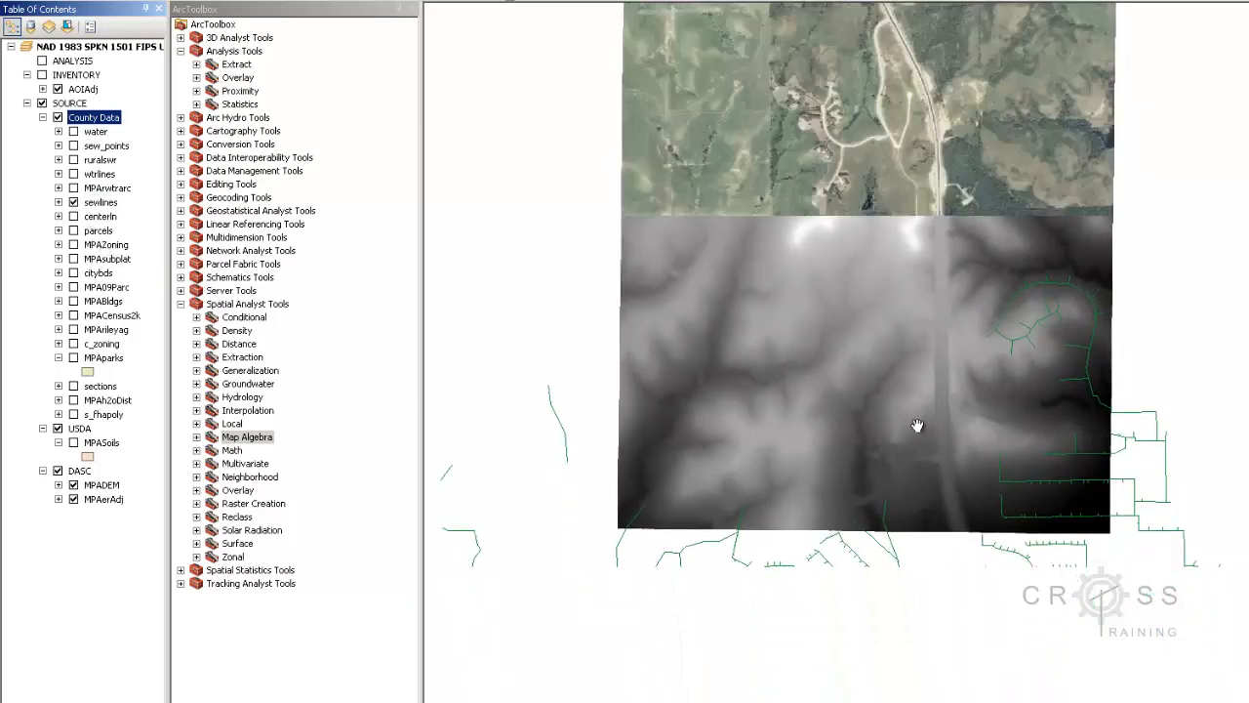
left_click_drag(978, 469, 967, 448)
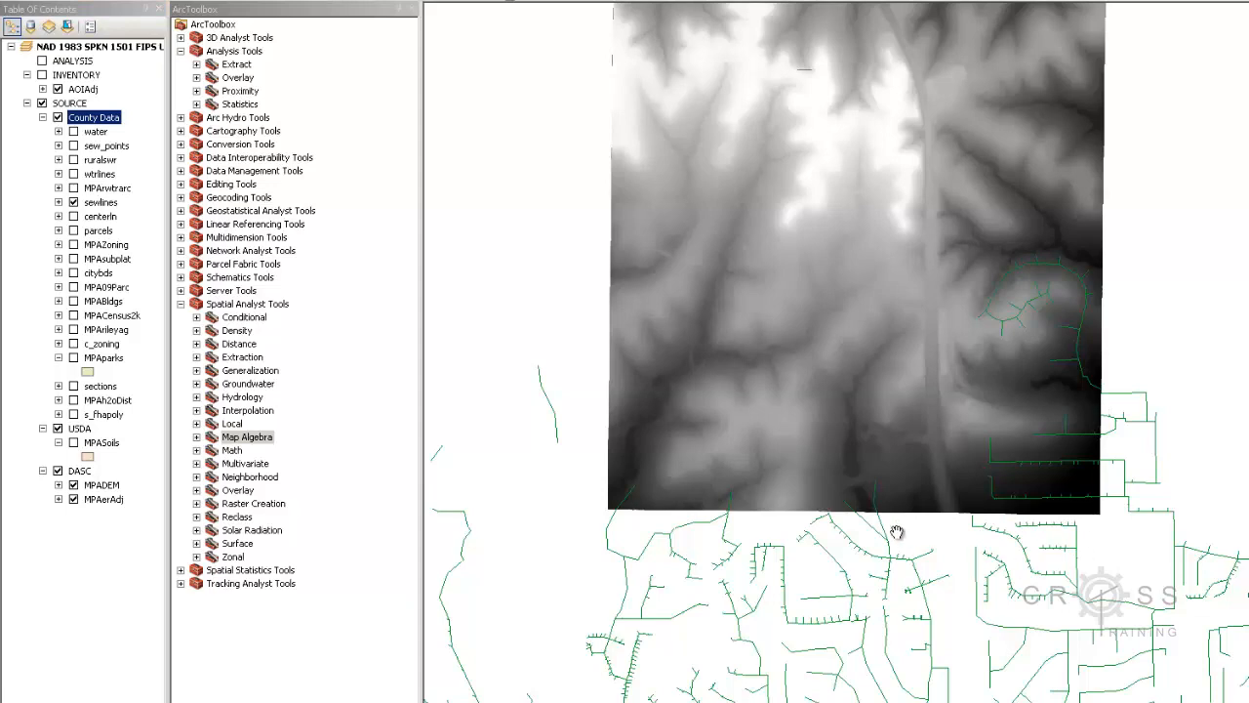
left_click(72, 133)
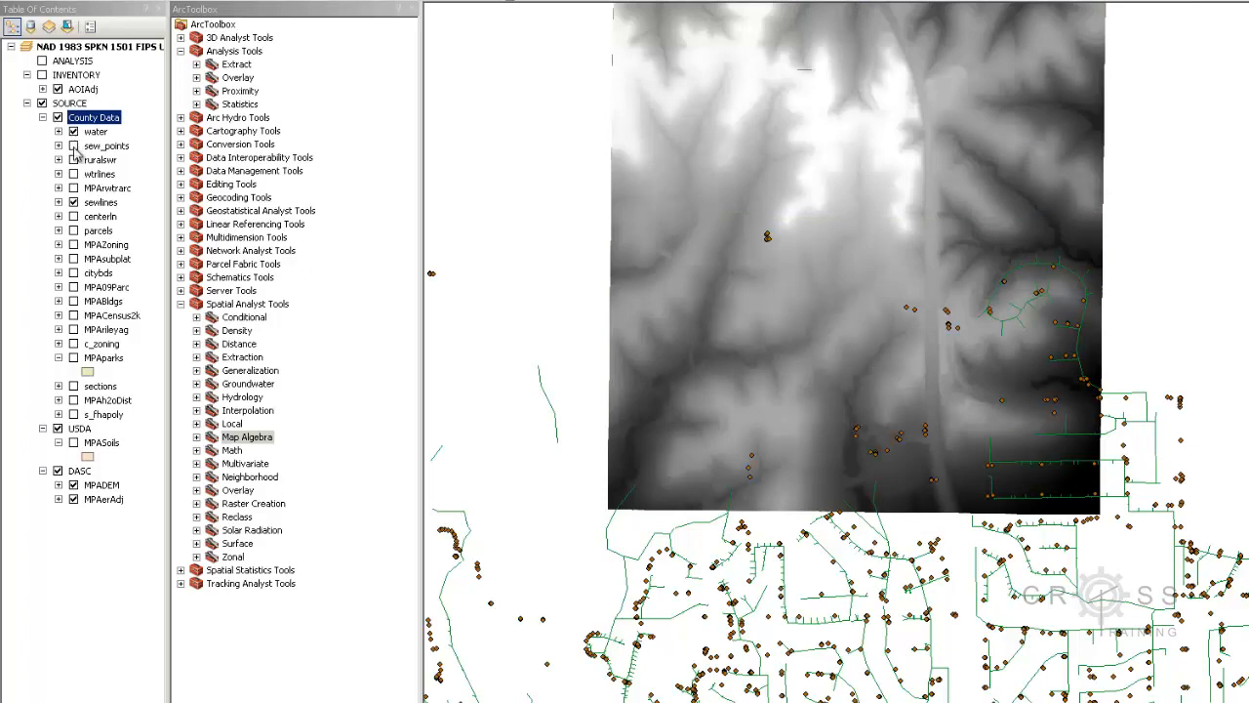
left_click(73, 145)
left_click(73, 159)
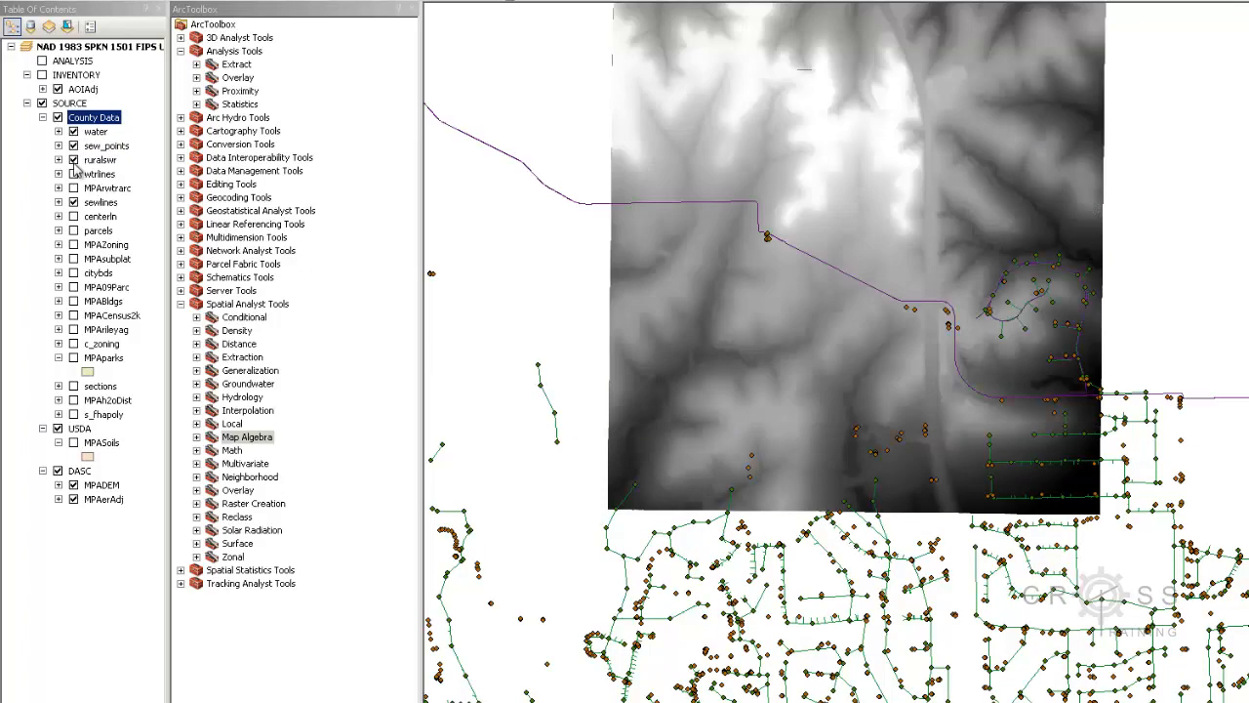
left_click(73, 173)
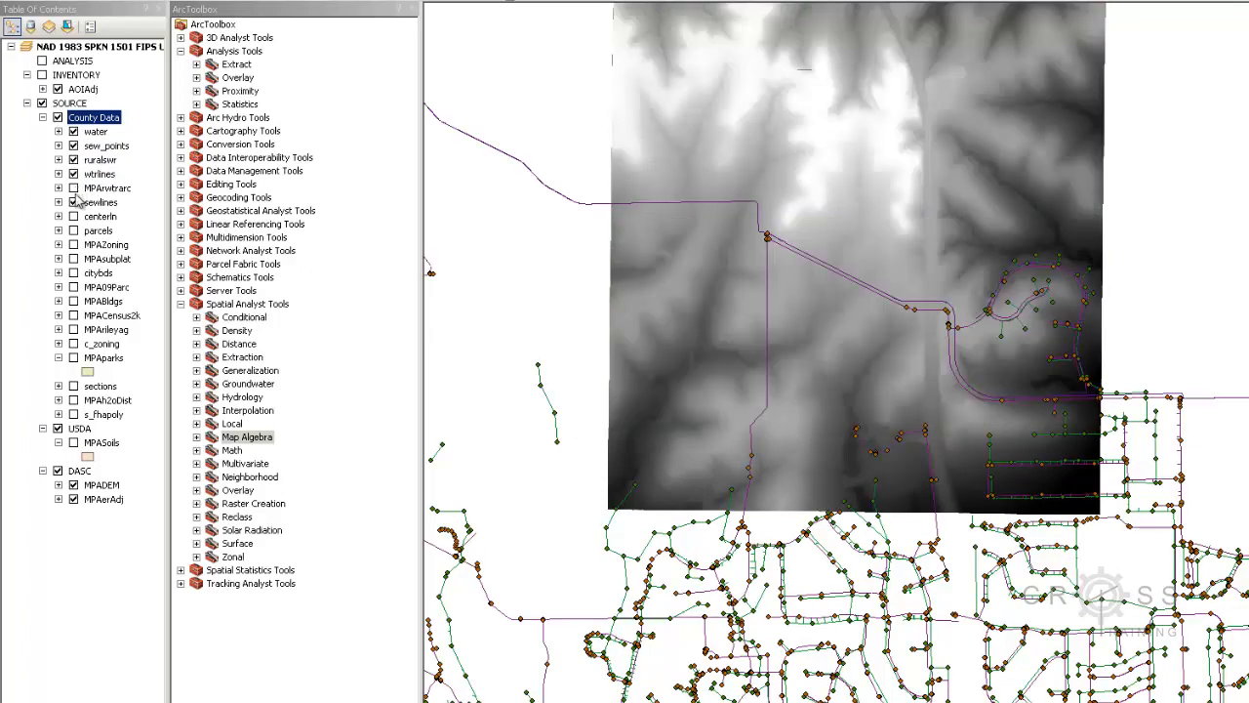
left_click(75, 217)
left_click(74, 216)
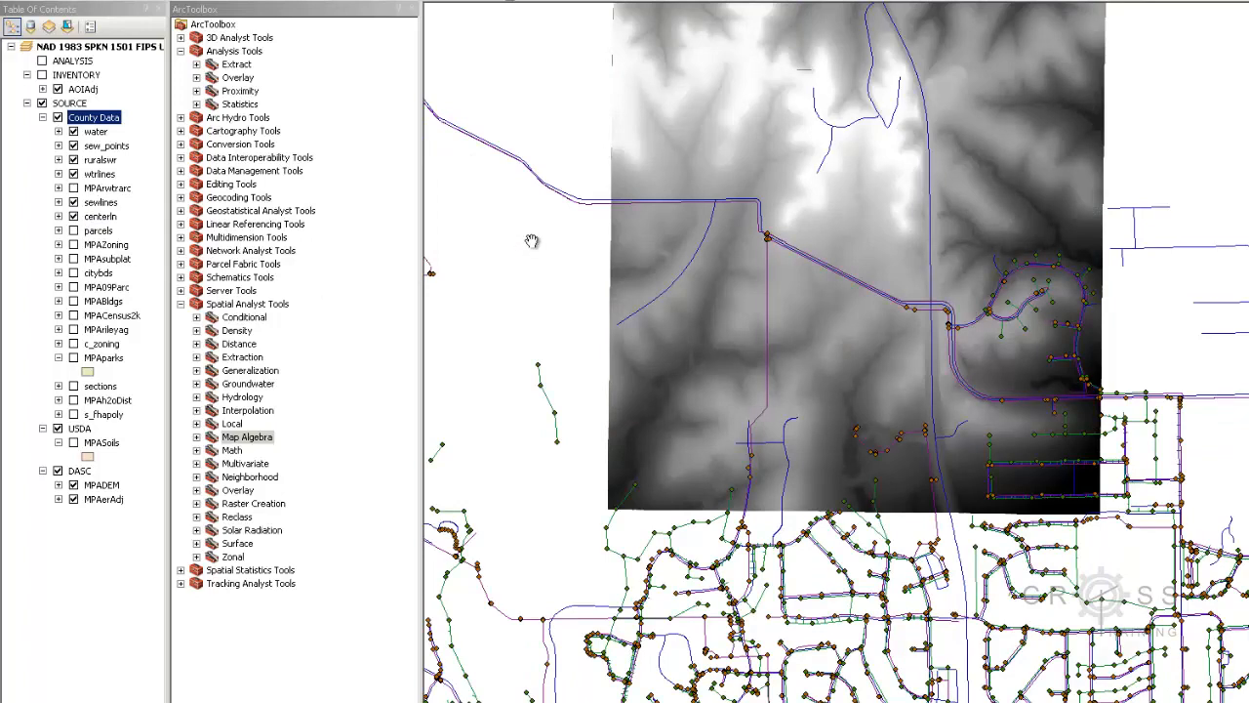
left_click_drag(772, 273, 791, 373)
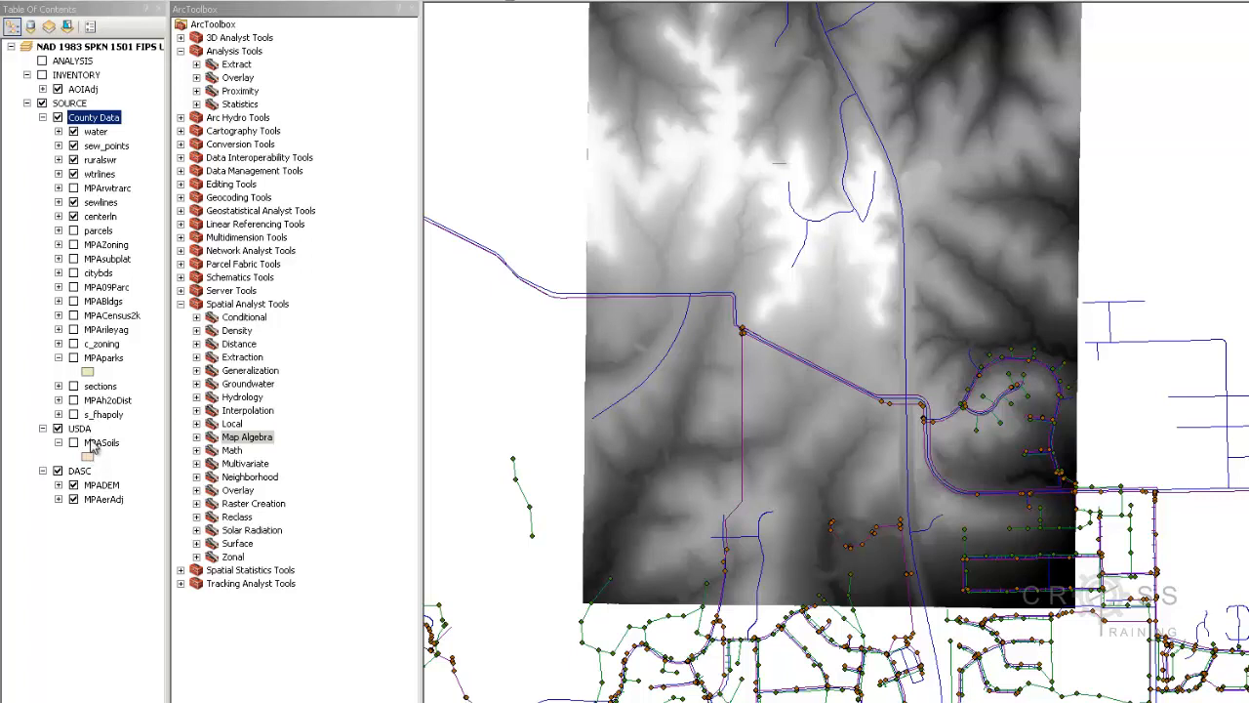
Toggle INVENTORY on and off, turn MPAparks back on, and zoom into the park polygon
left_click(42, 117)
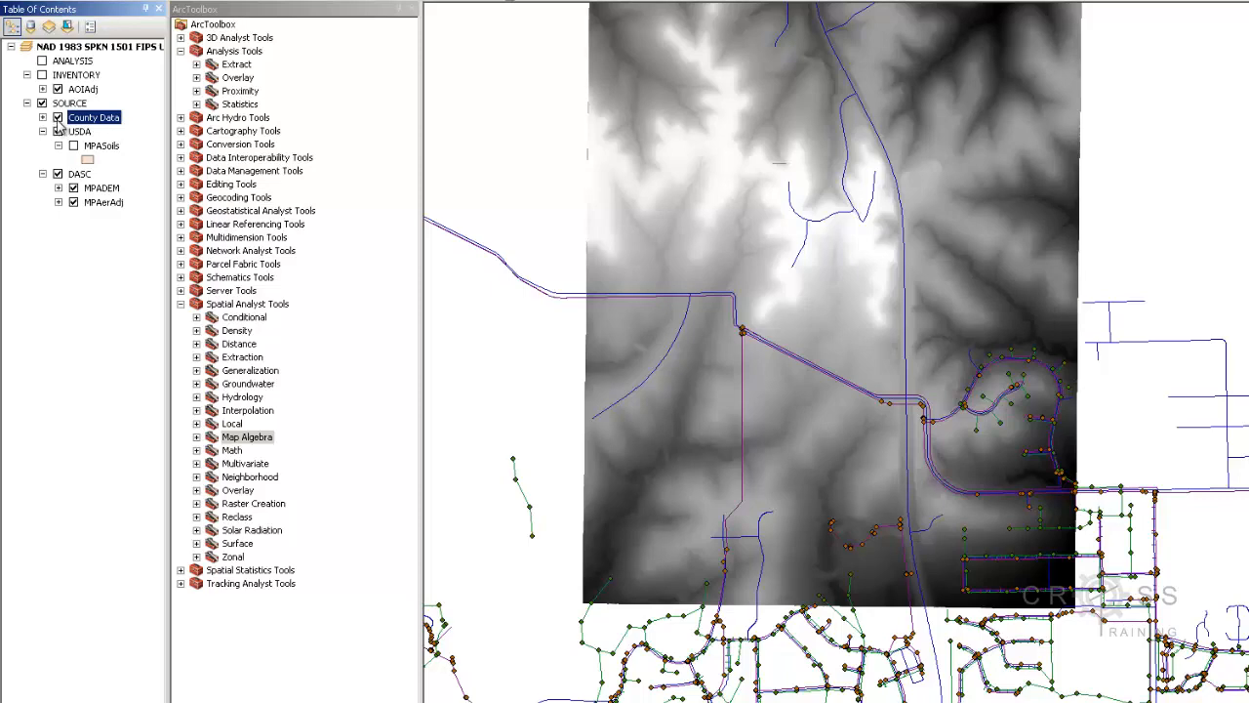
left_click(42, 76)
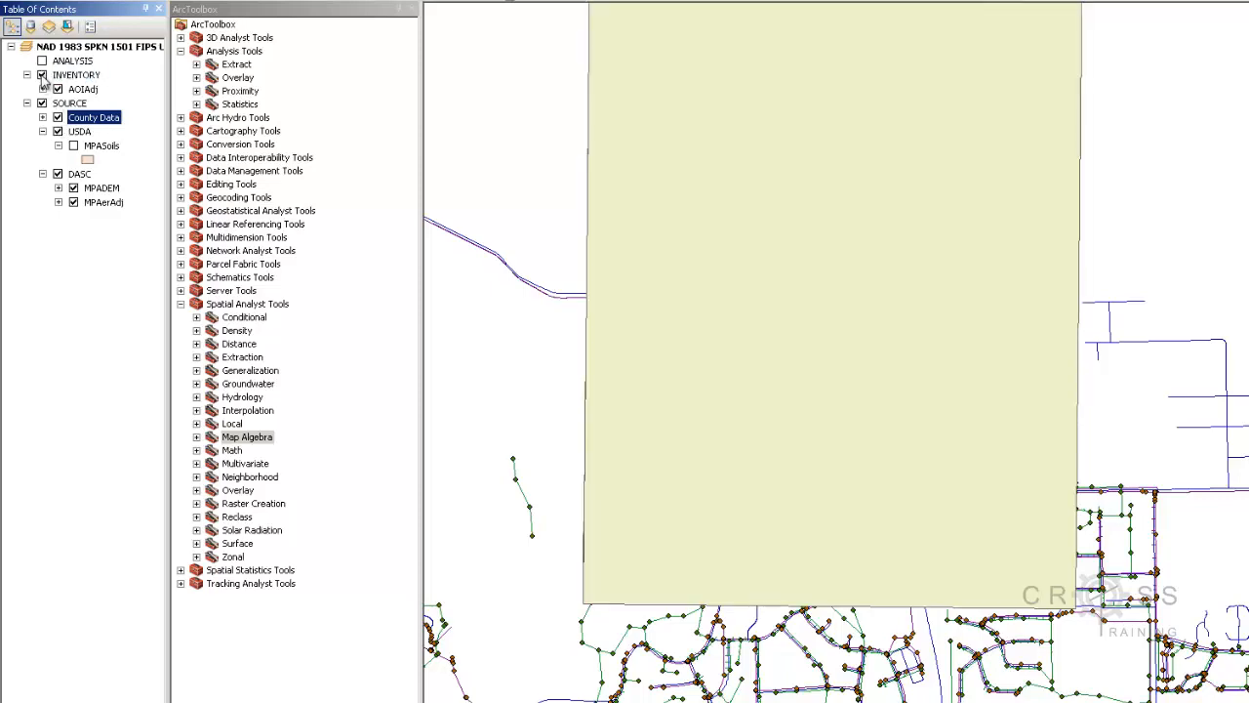
left_click(42, 76)
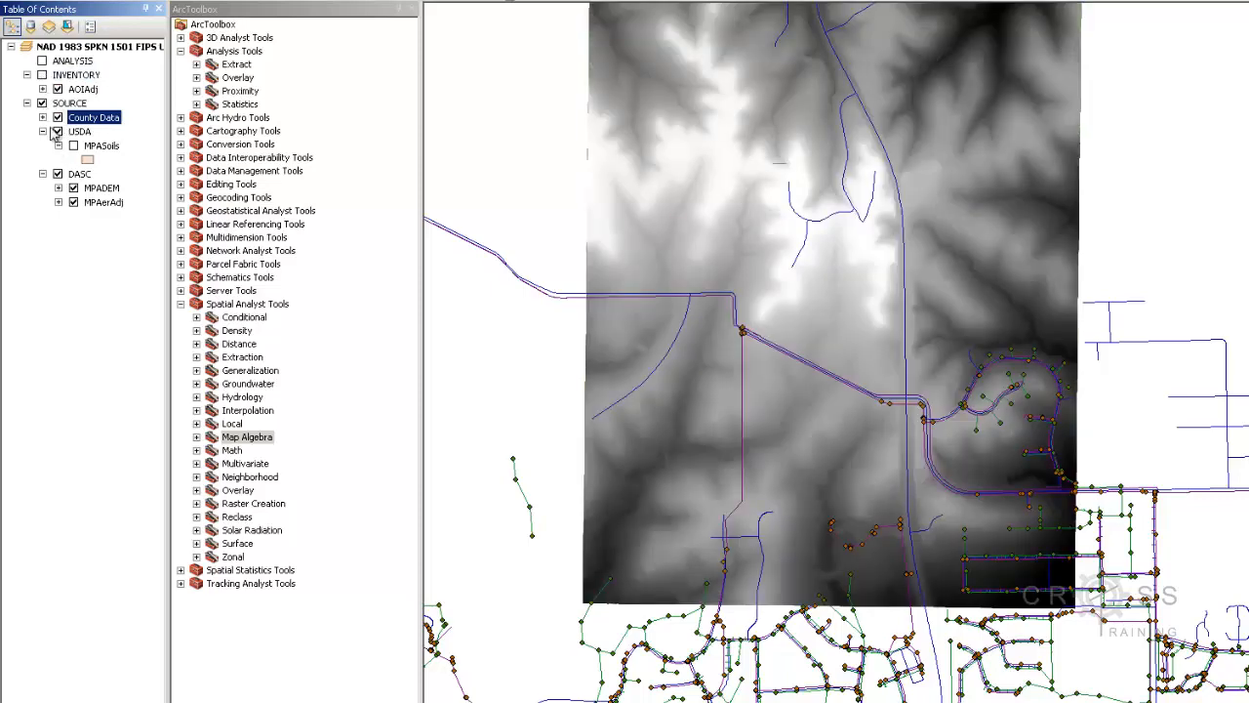
left_click(42, 117)
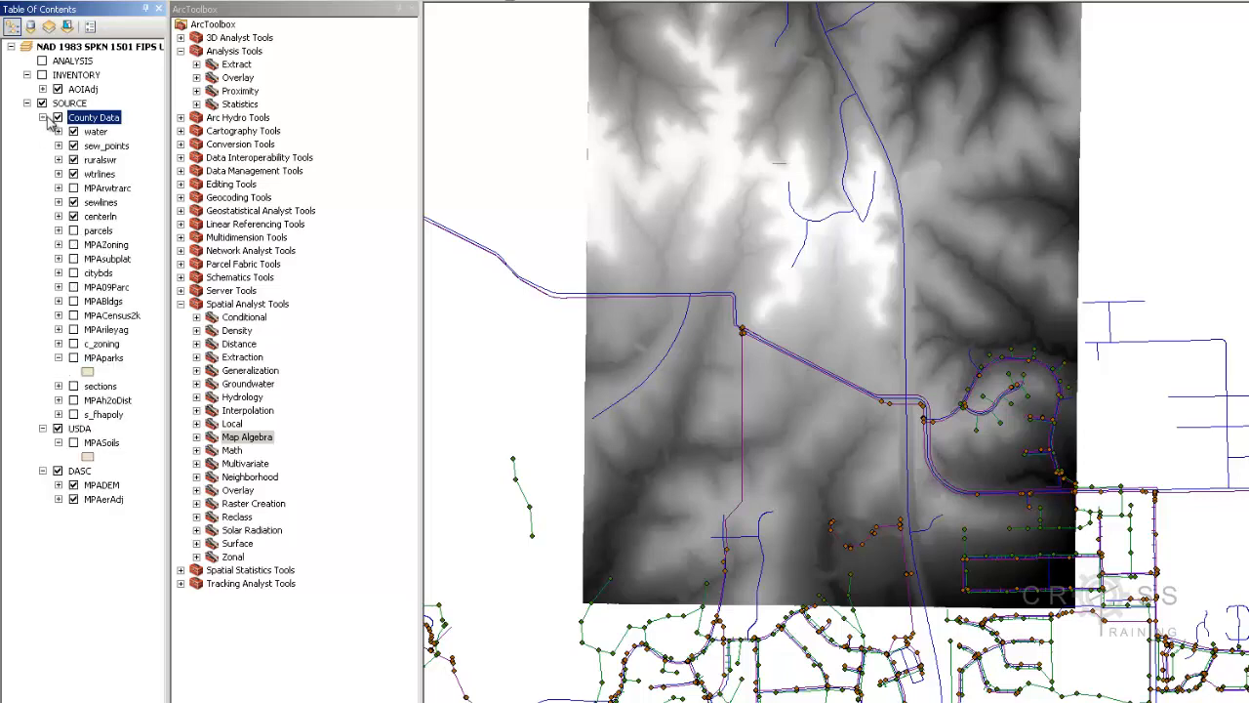
left_click(74, 358)
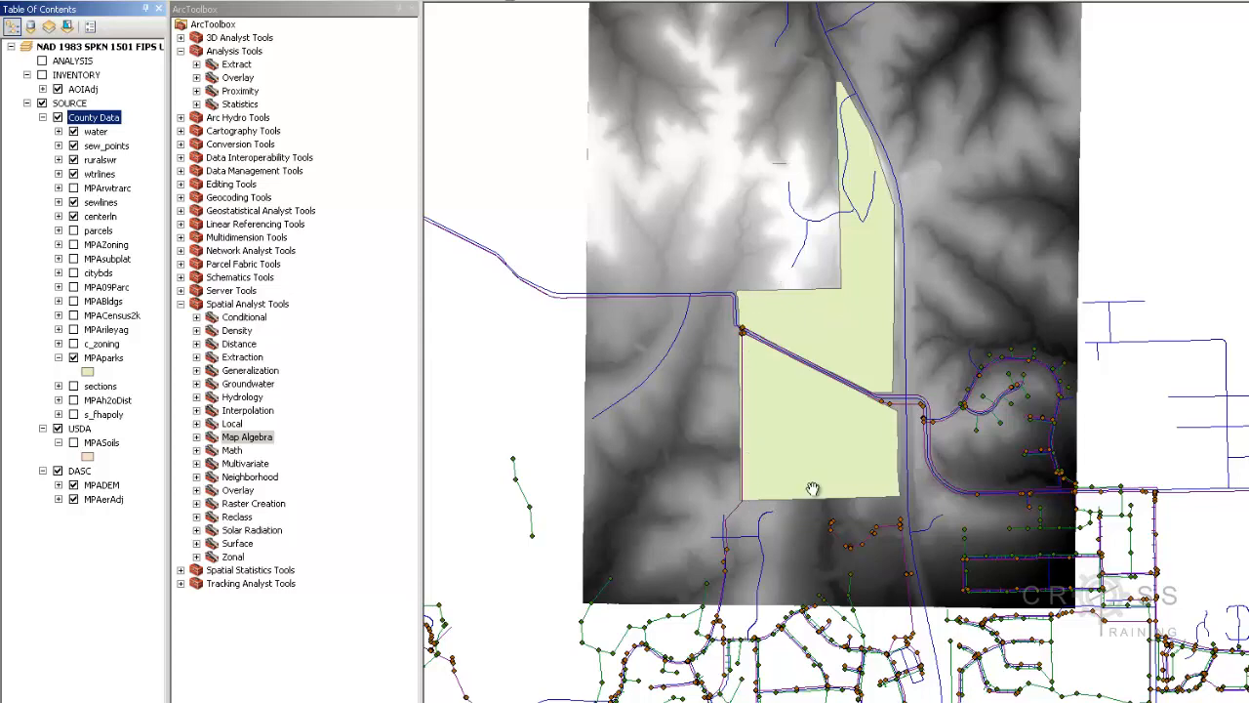
scroll(812, 488, "up", 3)
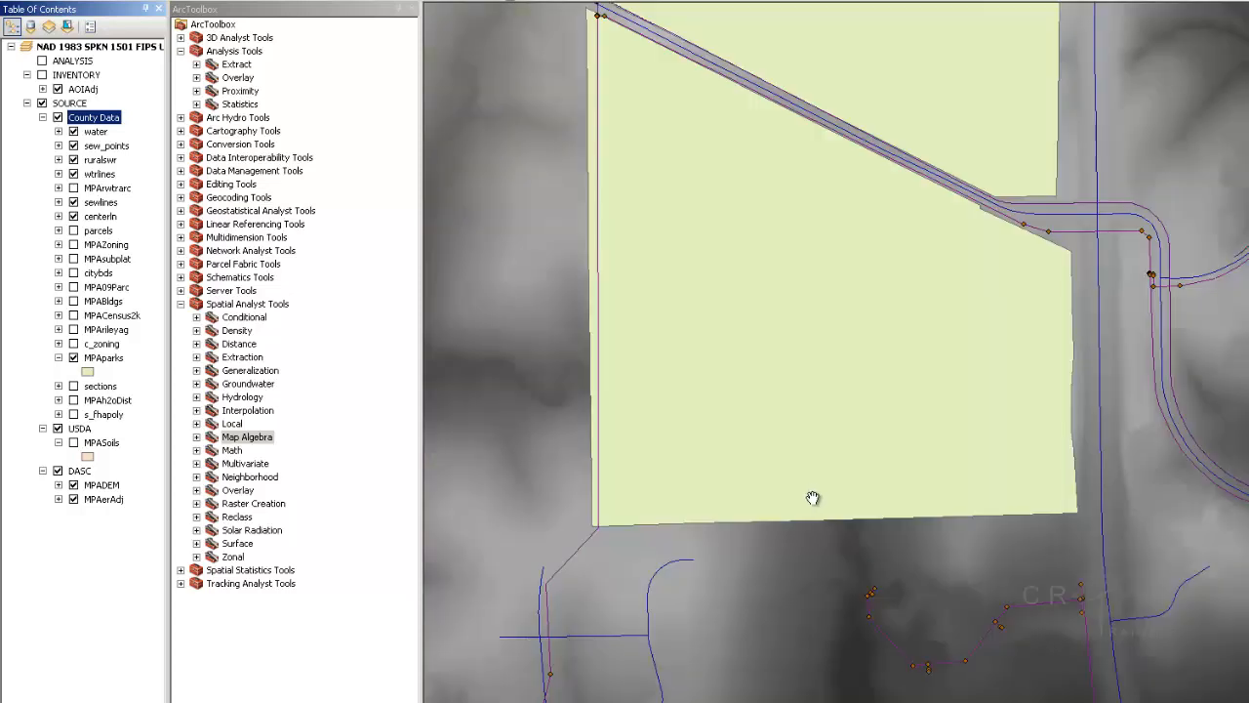
Hide MPADEM to reveal the aerial photo, then pan and zoom around the polygon's southern edge
left_click(73, 485)
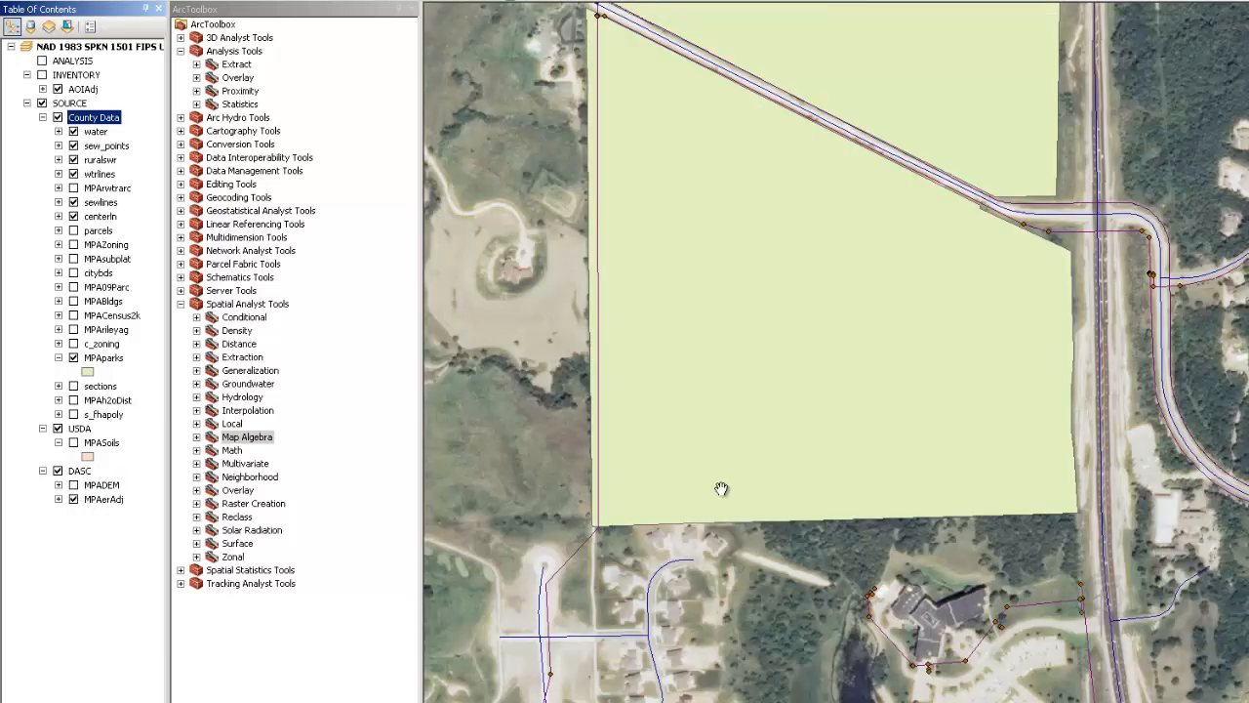
left_click_drag(720, 488, 748, 386)
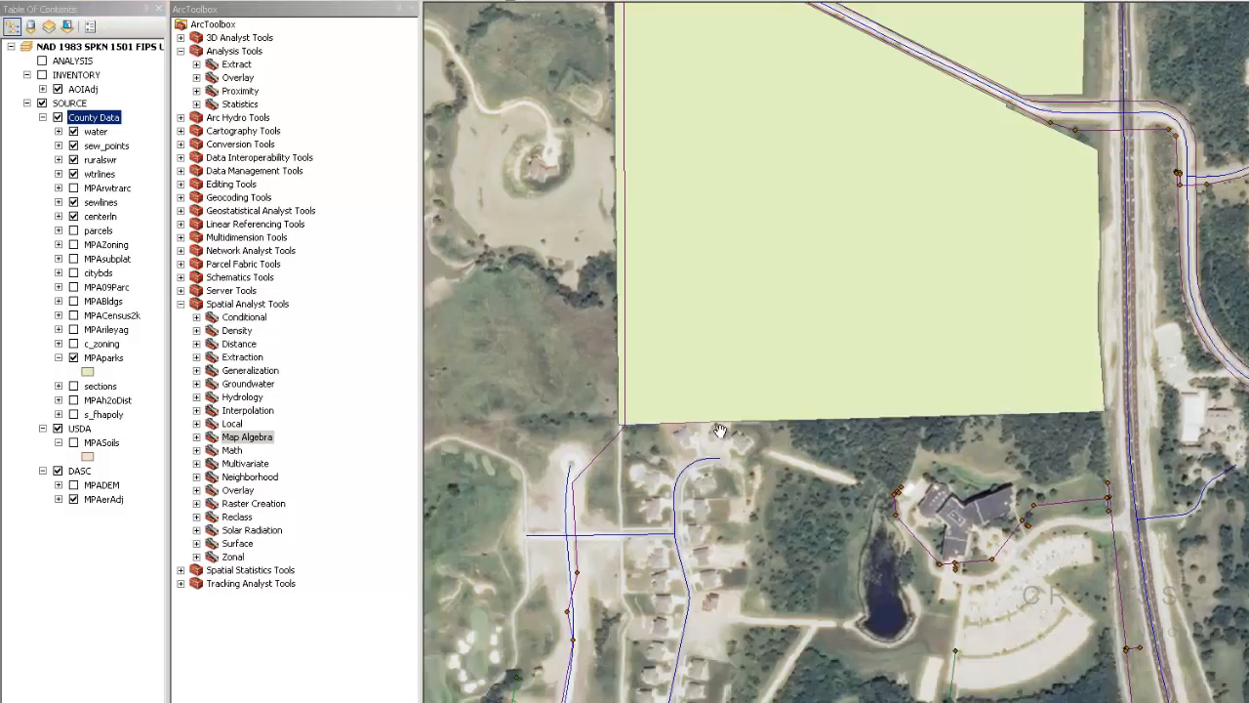
left_click_drag(719, 433, 786, 428)
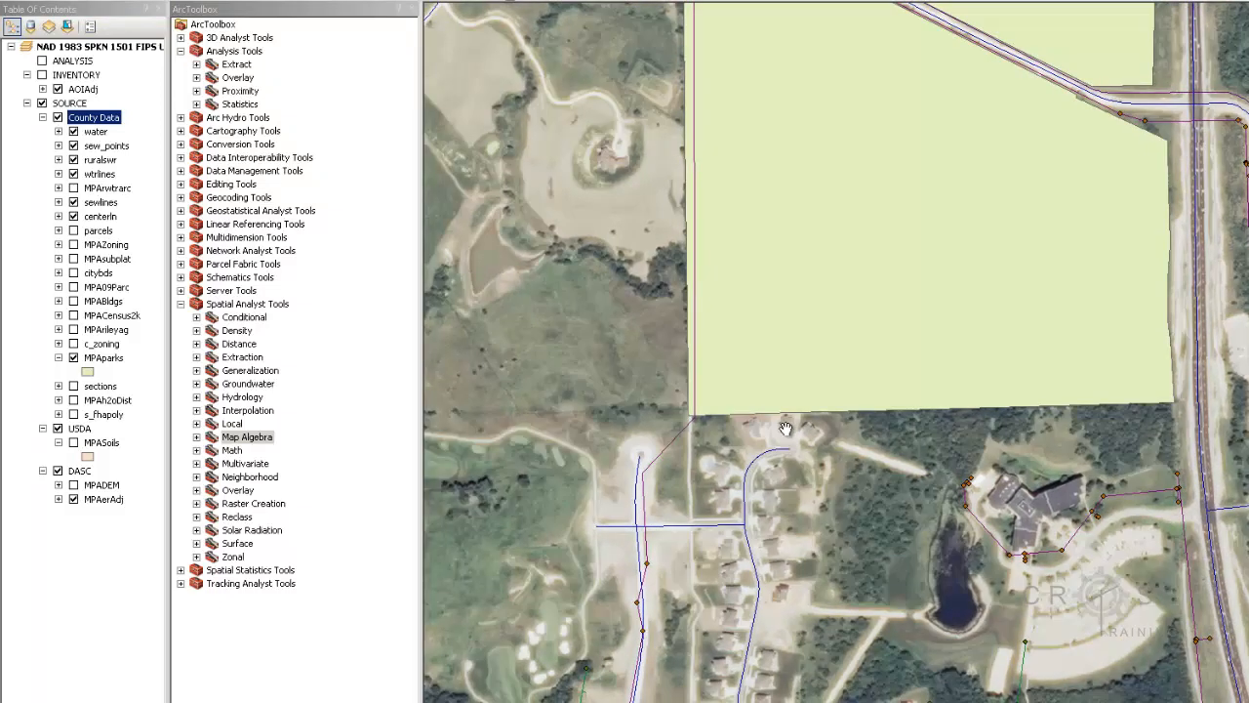
scroll(786, 427, "down", 5)
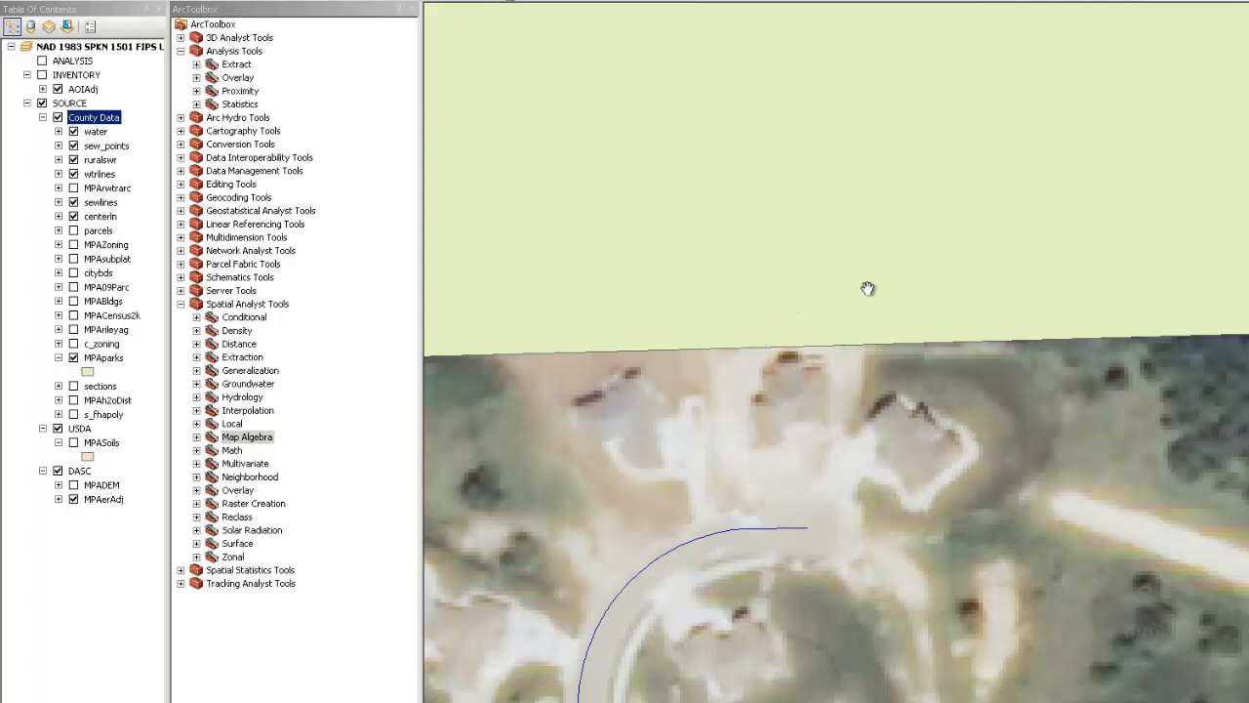
left_click_drag(914, 309, 986, 294)
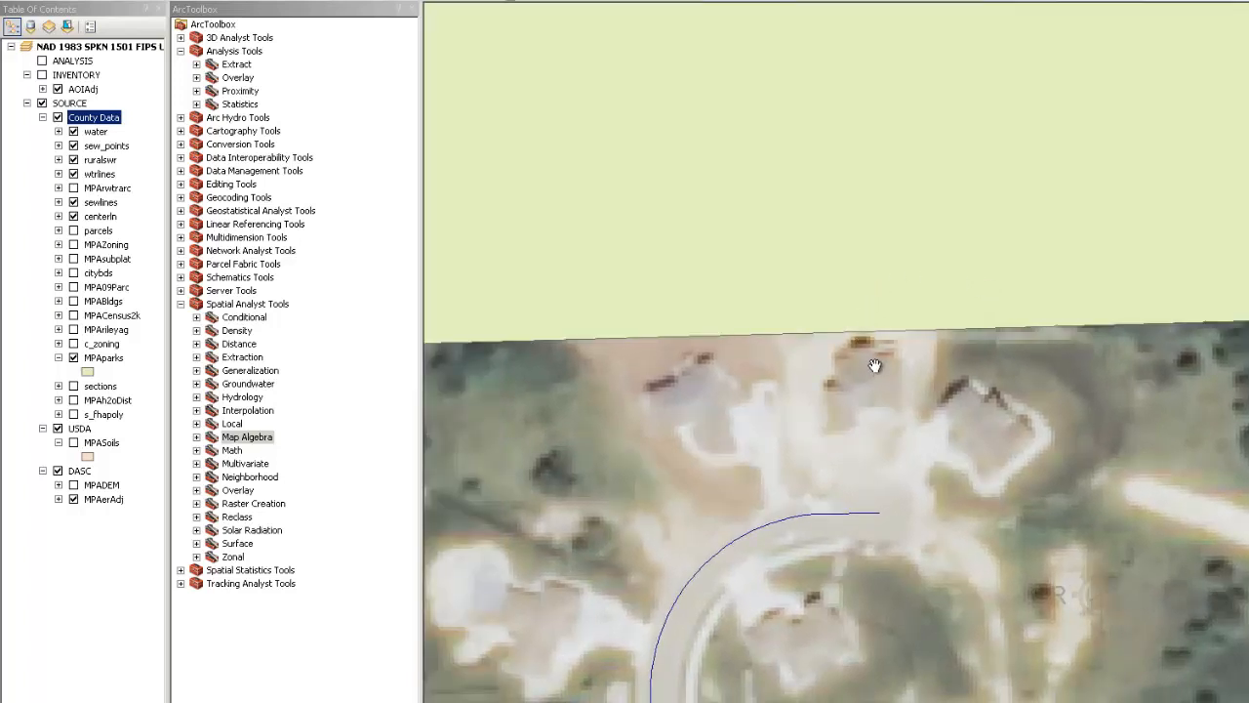
scroll(891, 368, "down", 1)
scroll(891, 368, "down", 3)
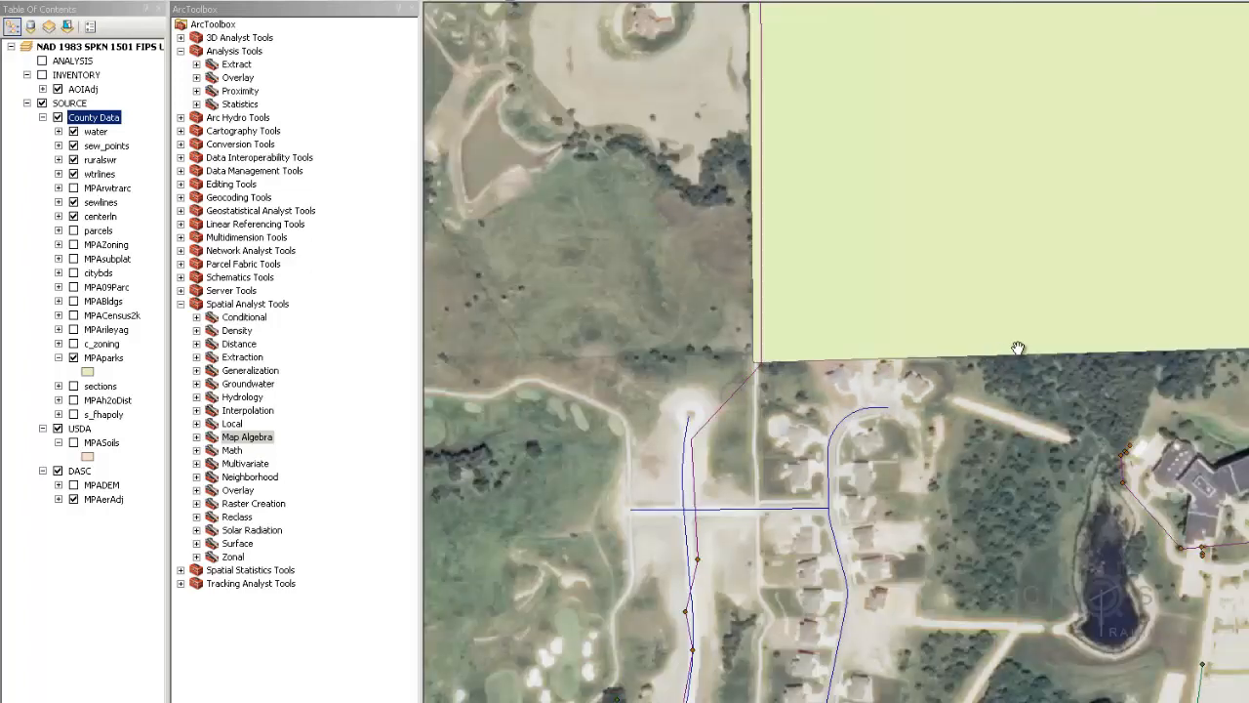
scroll(896, 398, "down", 3)
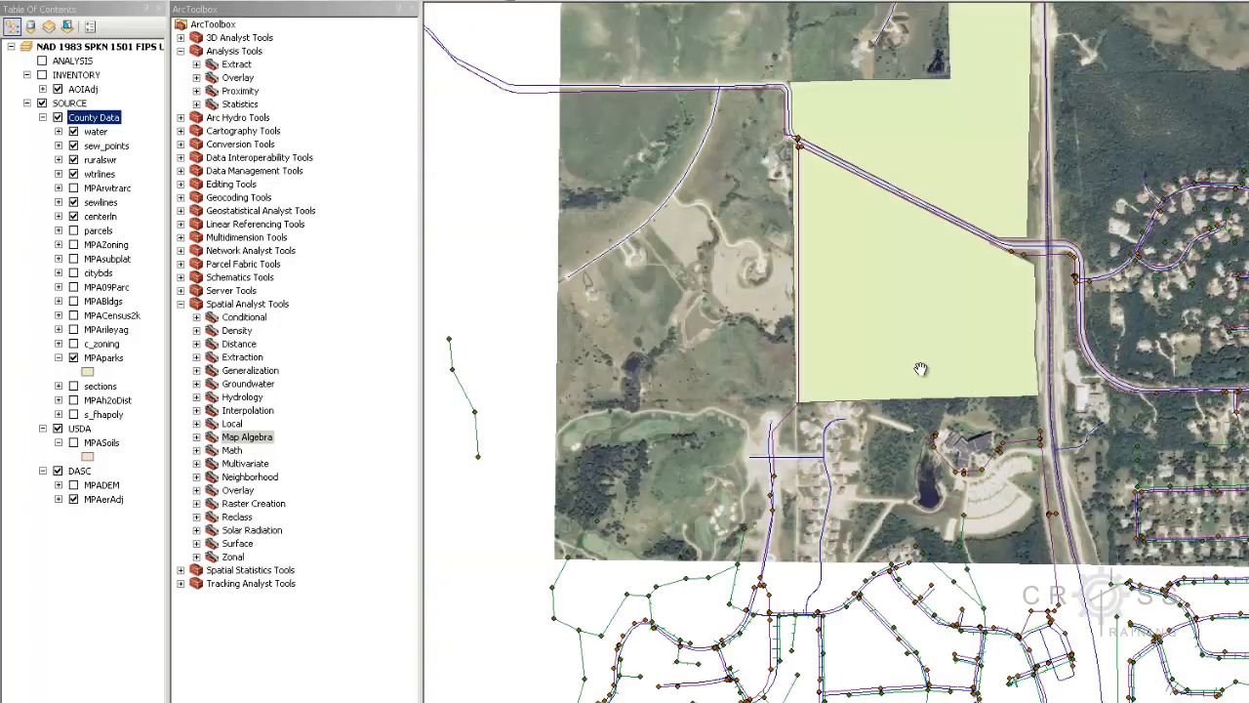
Pan to centre the green park parcel and drag the splitter left to widen the map
left_click_drag(923, 360, 908, 578)
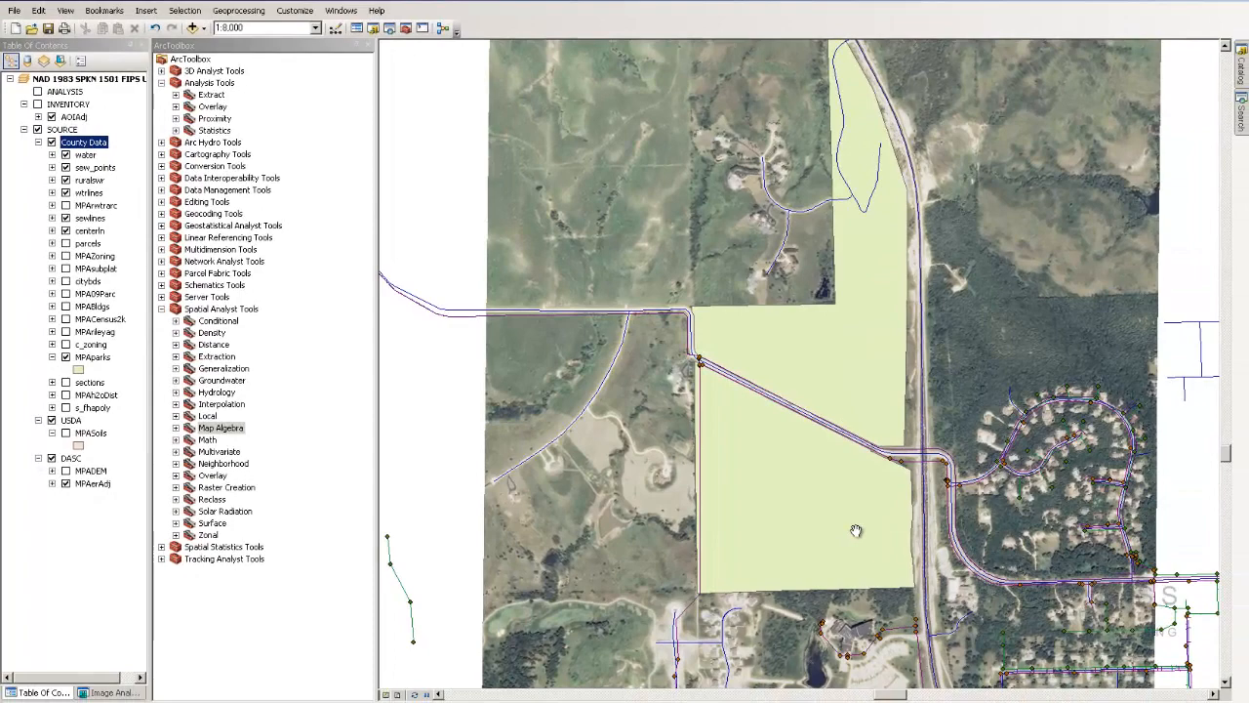
left_click_drag(872, 524, 835, 583)
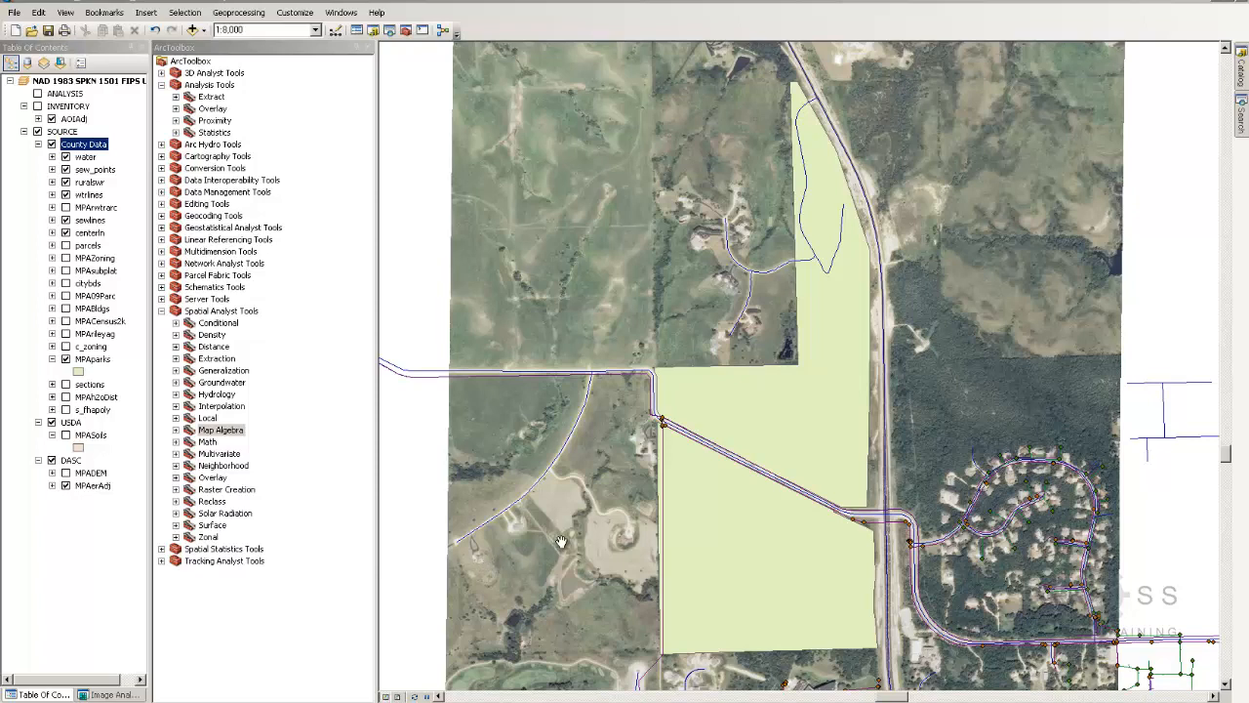
left_click_drag(593, 532, 348, 535)
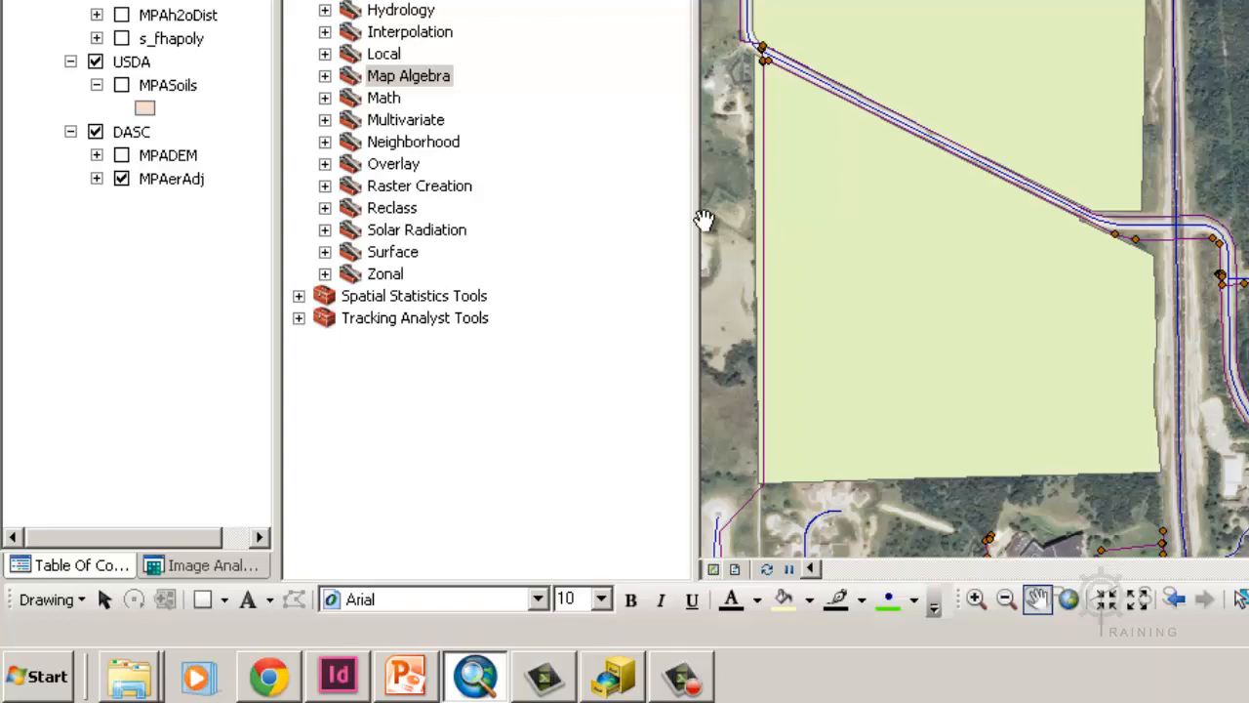
left_click_drag(694, 218, 545, 243)
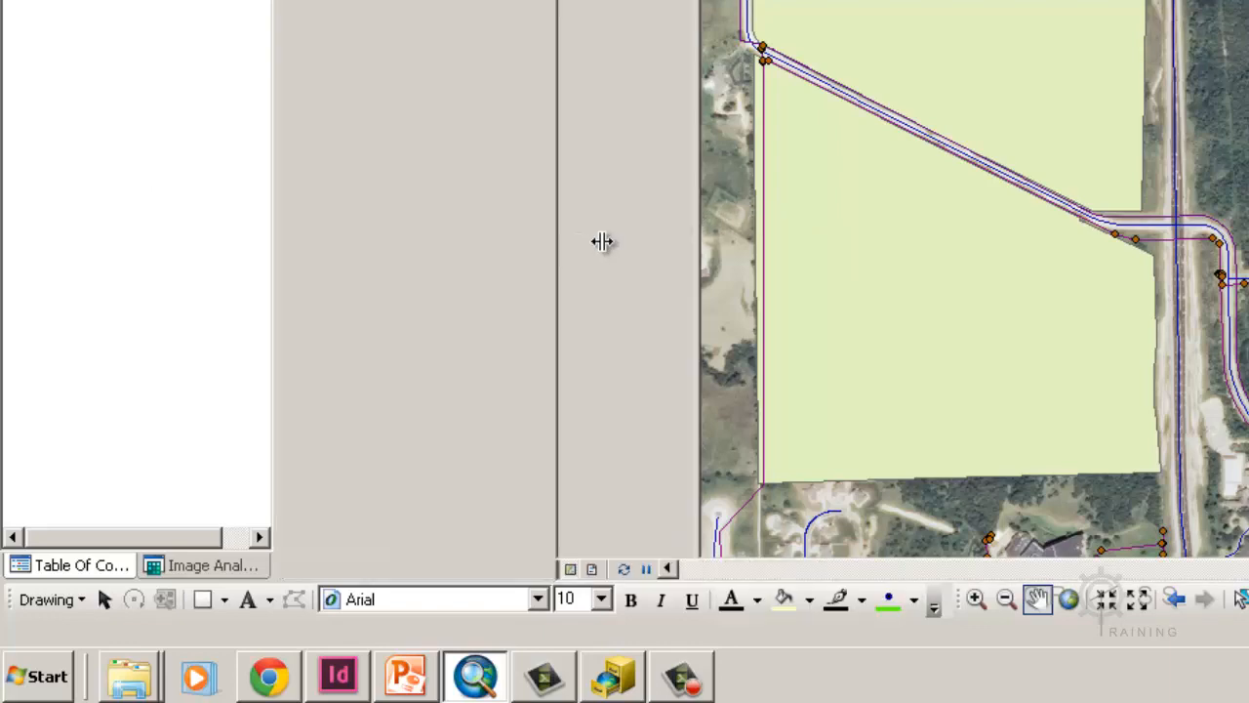
left_click_drag(753, 195, 619, 229)
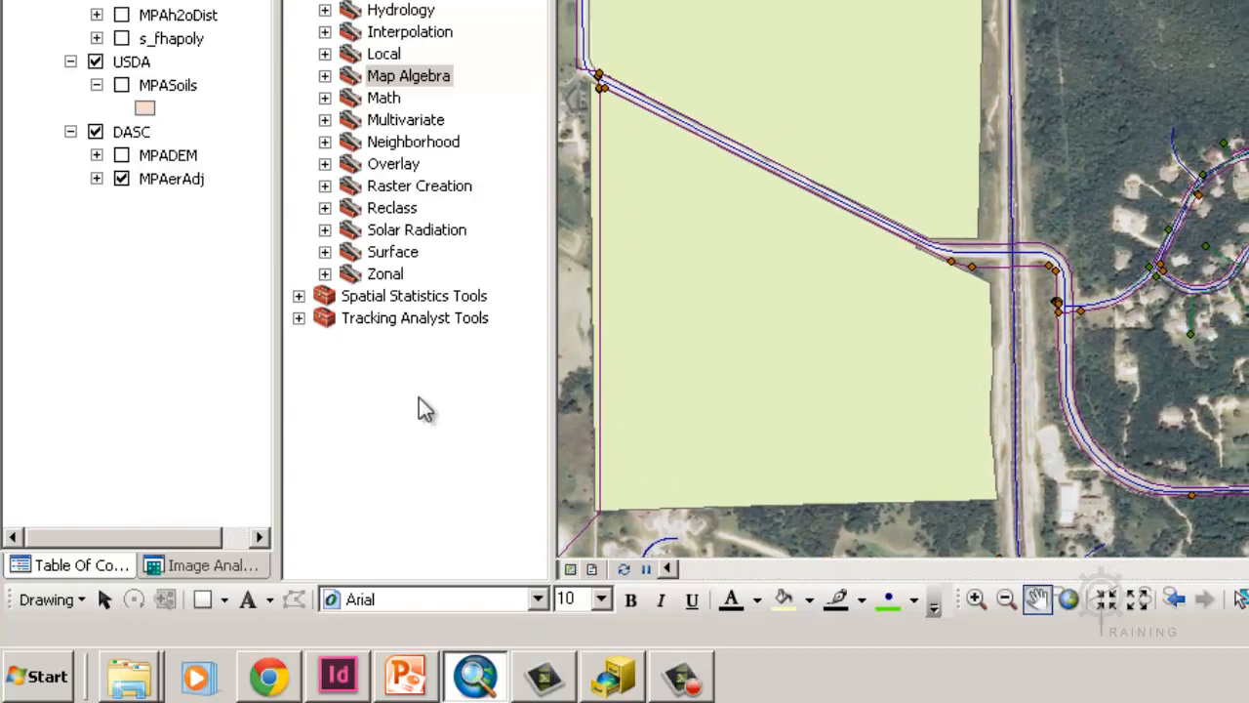
Switch to ArcCatalog through the Start menu's ArcGIS group and select MarlattPark.gdb
left_click(18, 683)
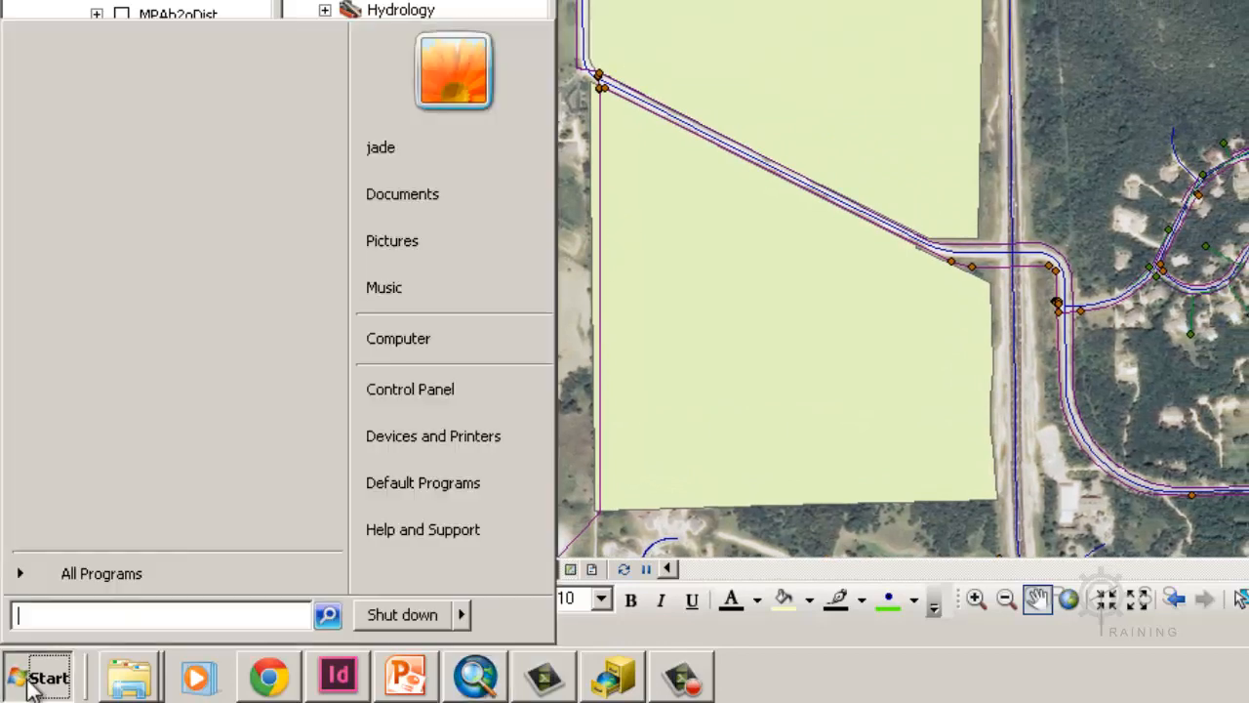
left_click(136, 574)
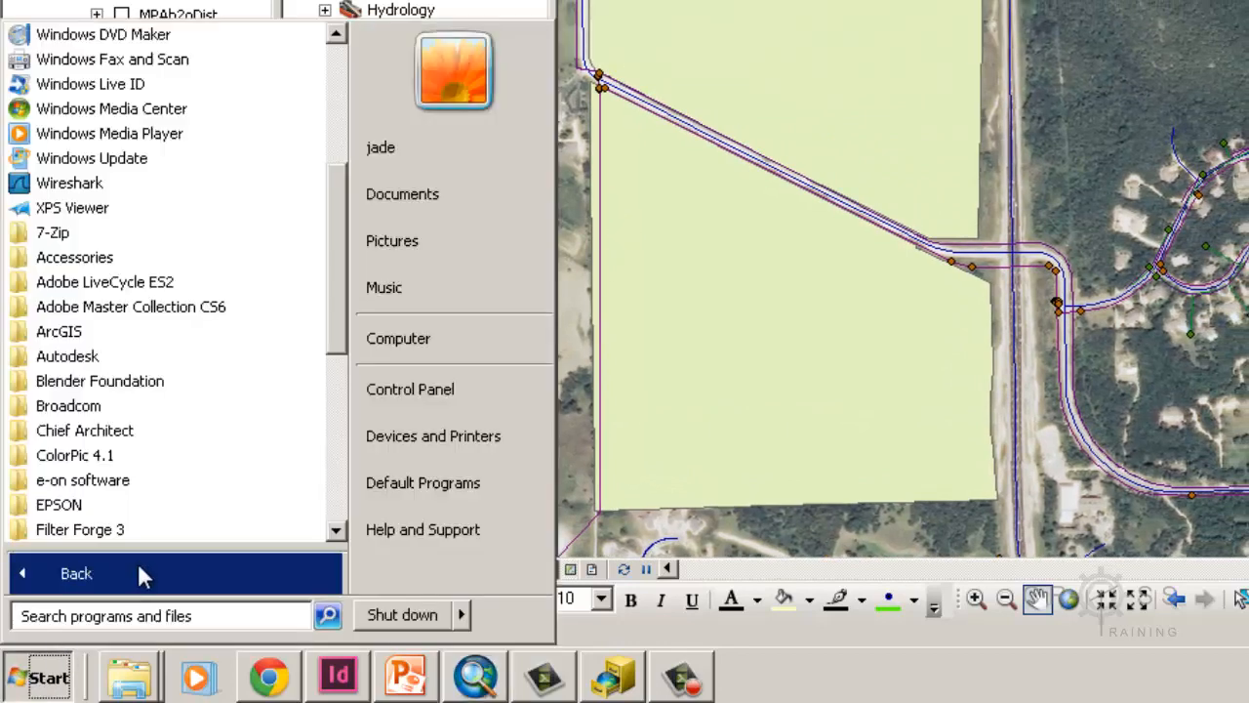
left_click(166, 333)
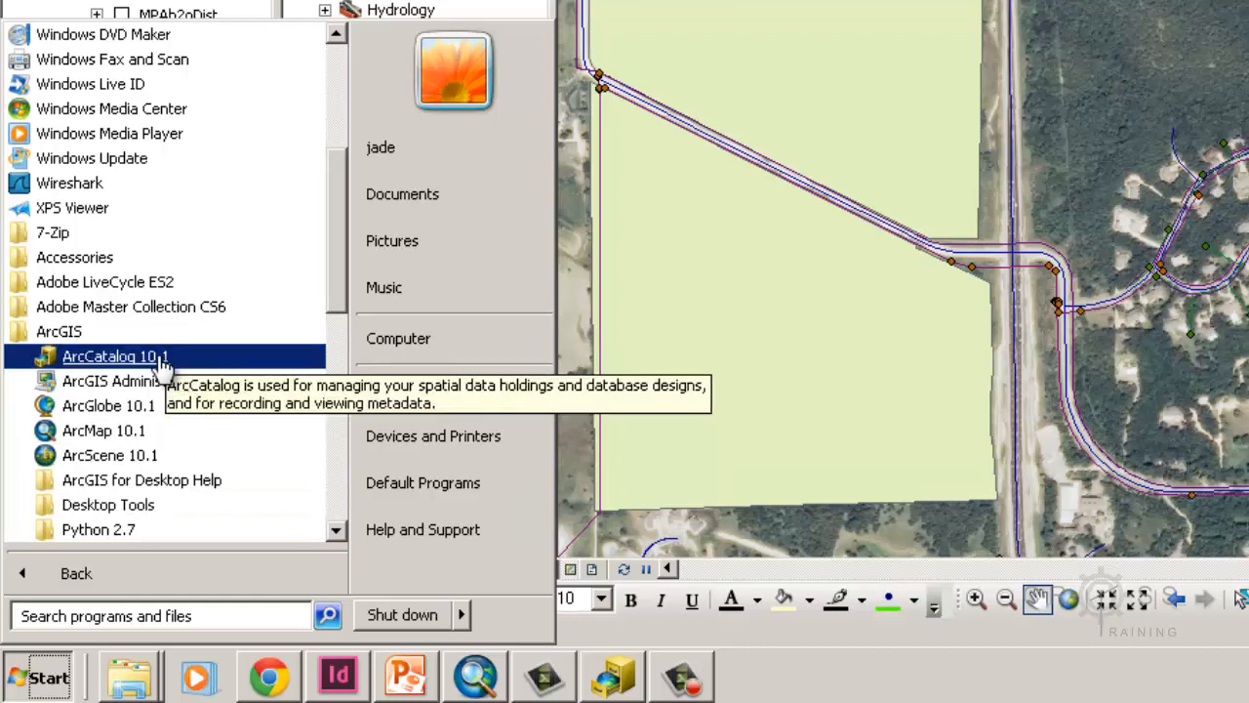
left_click(603, 687)
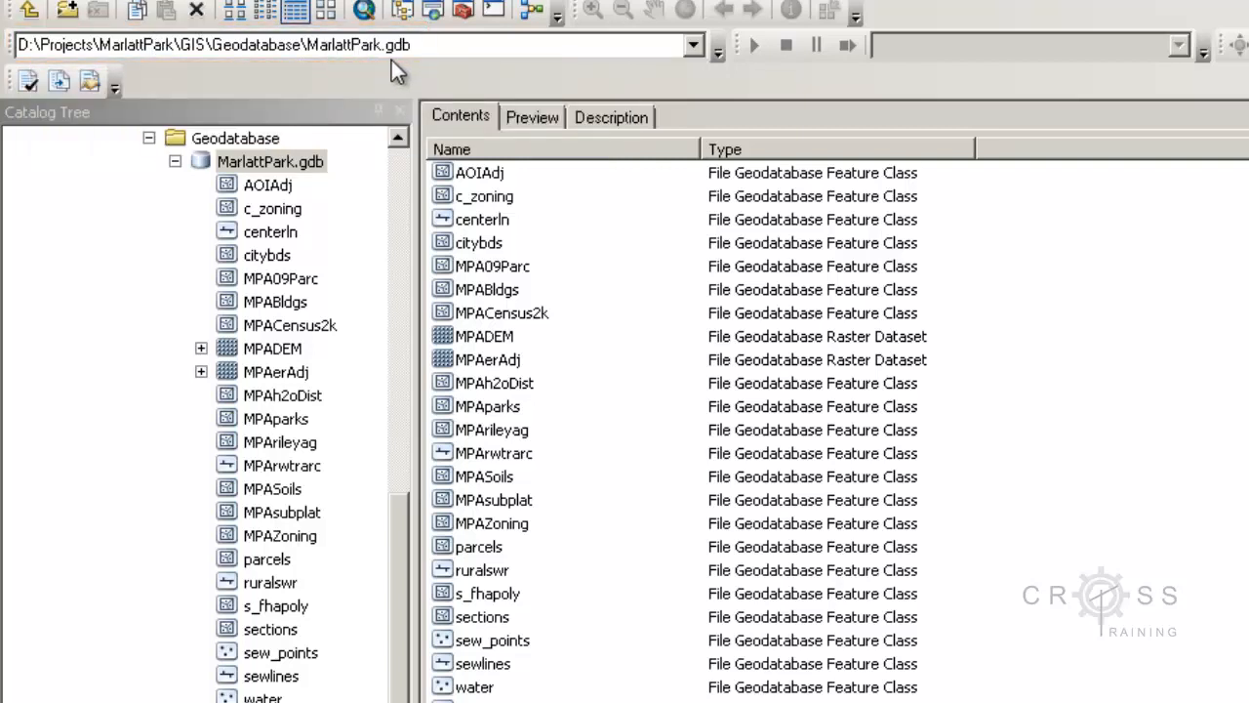
left_click(283, 164)
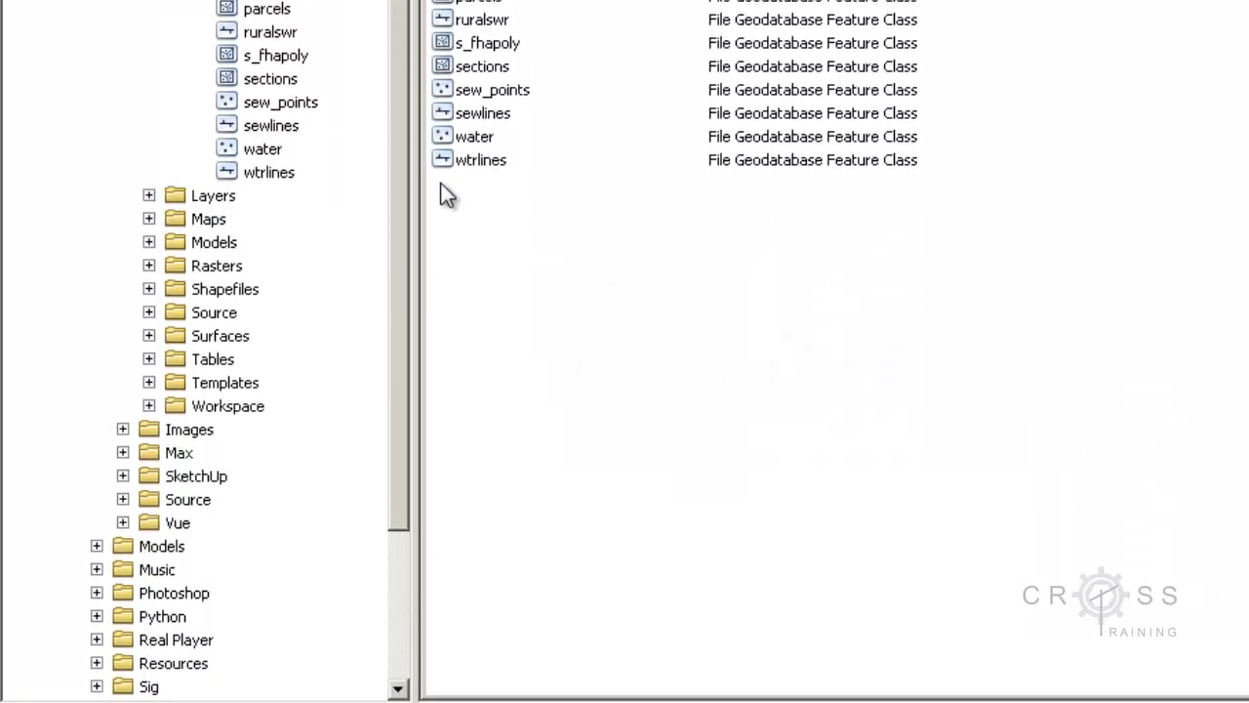
Define a new Polygon Features class in MarlattPark.gdb named AOI with alias 'Area of Interest'
right_click(440, 183)
mouse_move(522, 416)
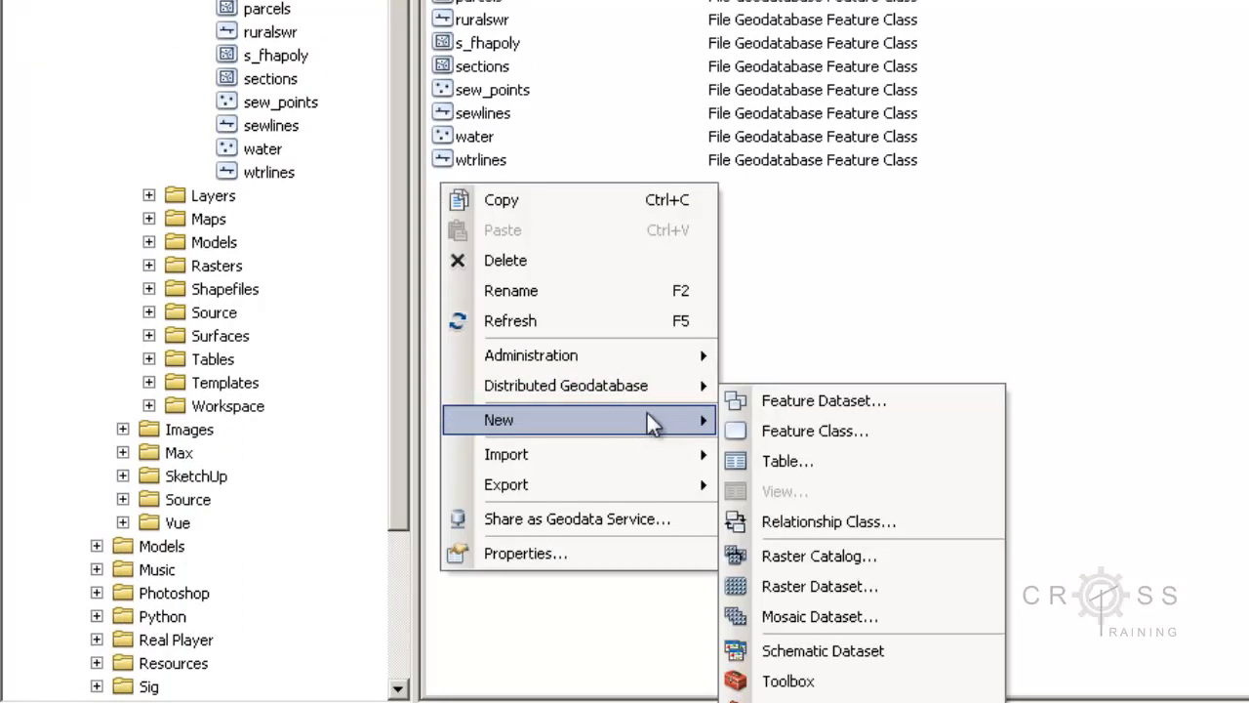
left_click(748, 426)
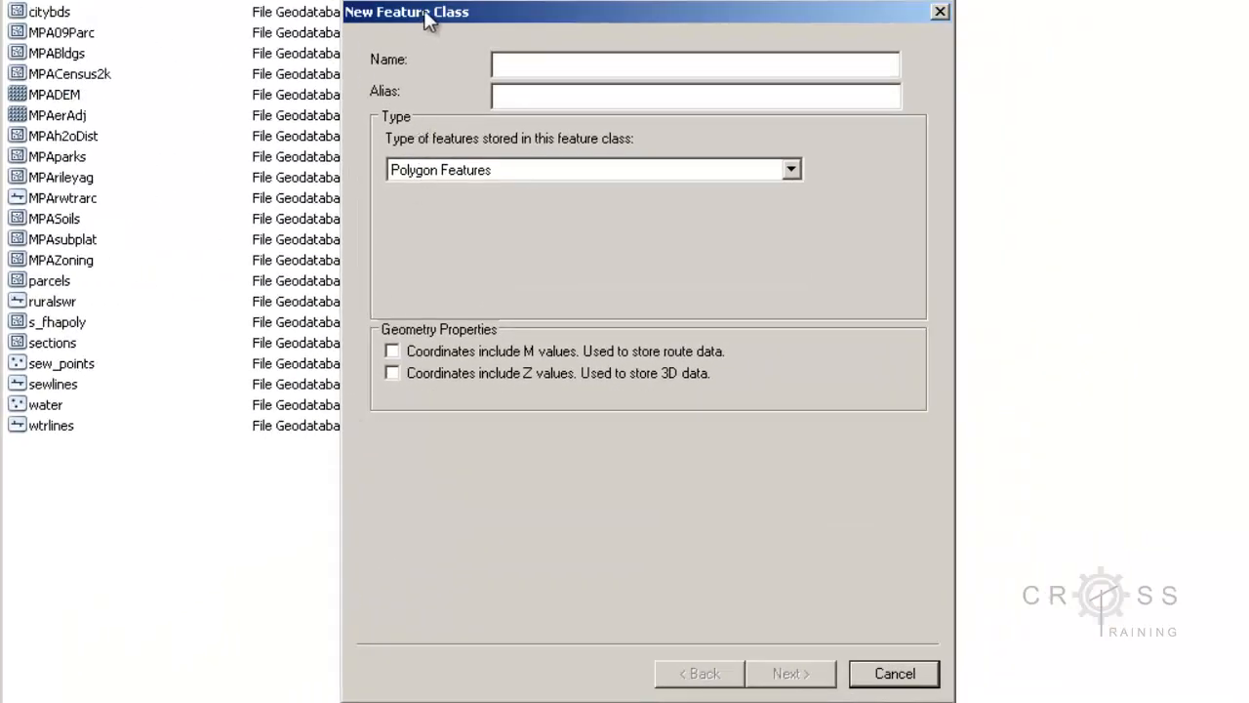
left_click_drag(424, 11, 97, 62)
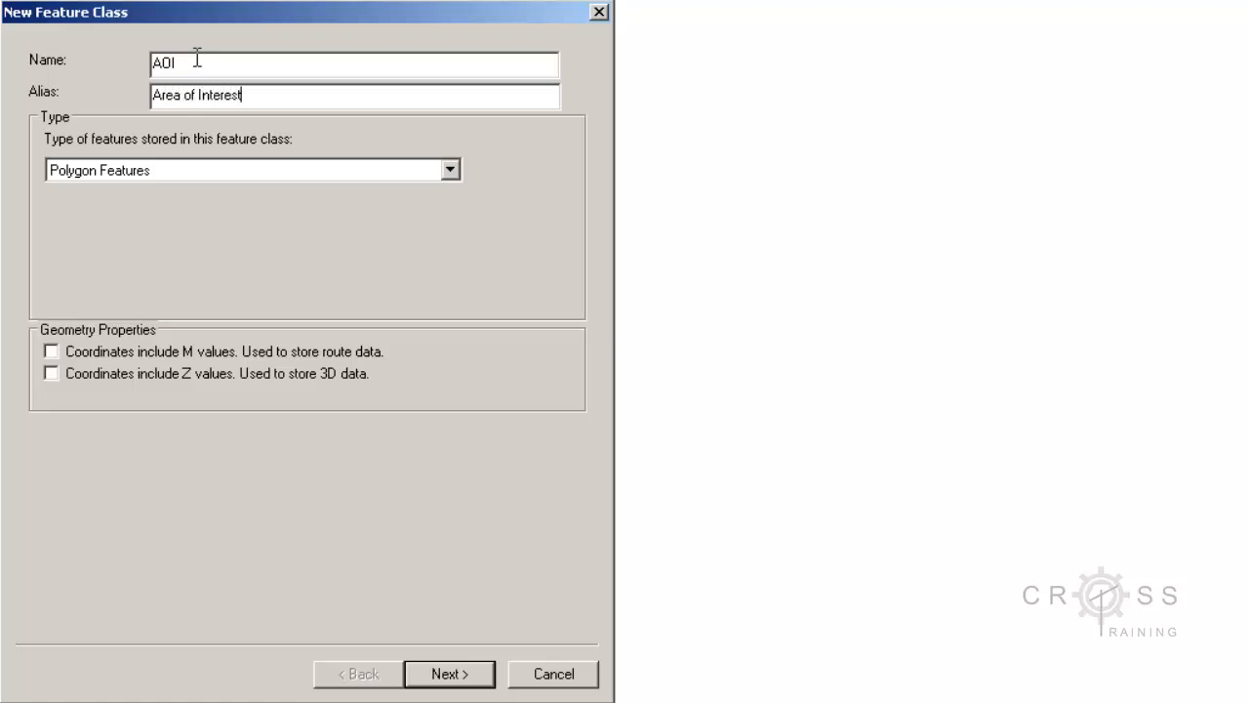
left_click_drag(252, 95, 140, 109)
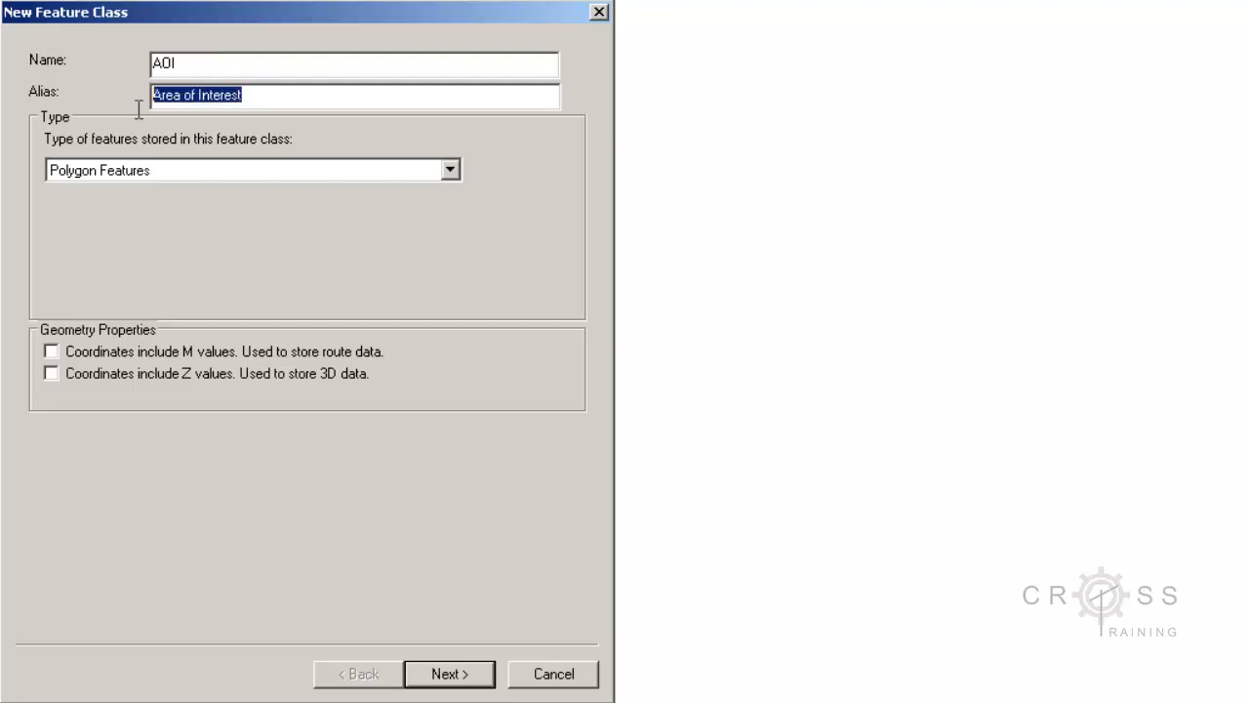
left_click(176, 62)
left_click_drag(176, 63, 146, 78)
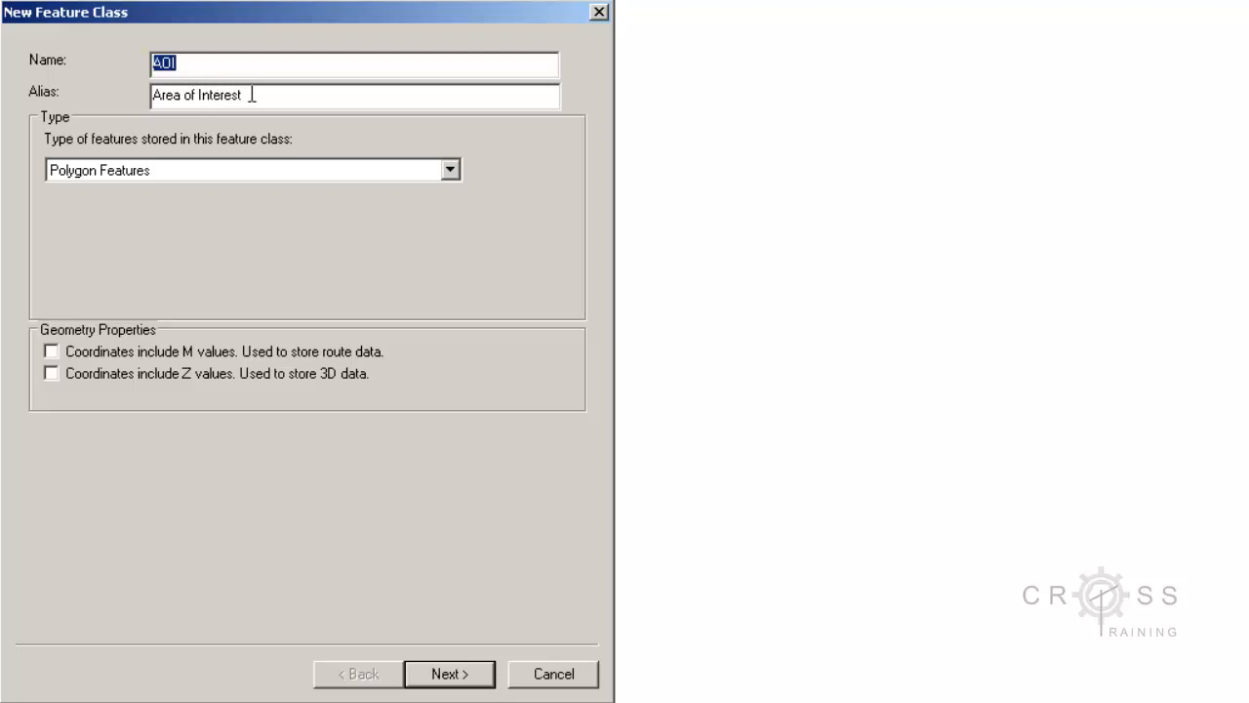
left_click_drag(252, 95, 157, 102)
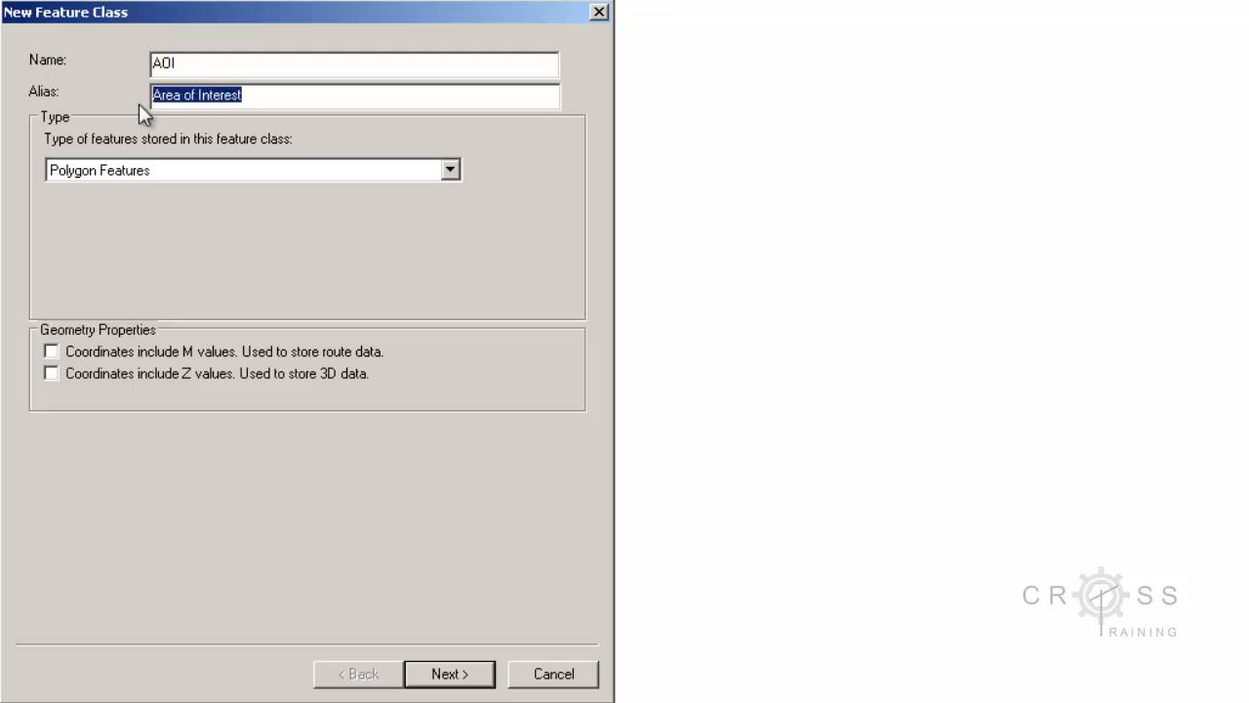
left_click(192, 98)
left_click_drag(168, 64, 144, 70)
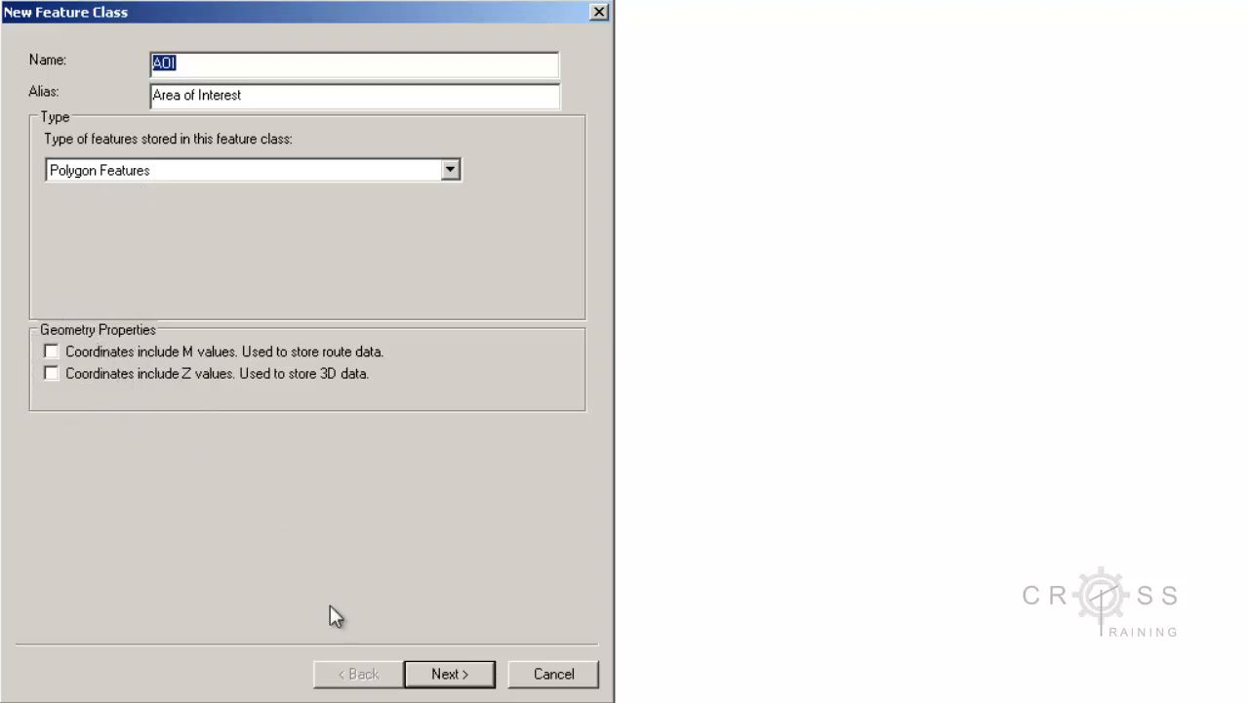
left_click(465, 681)
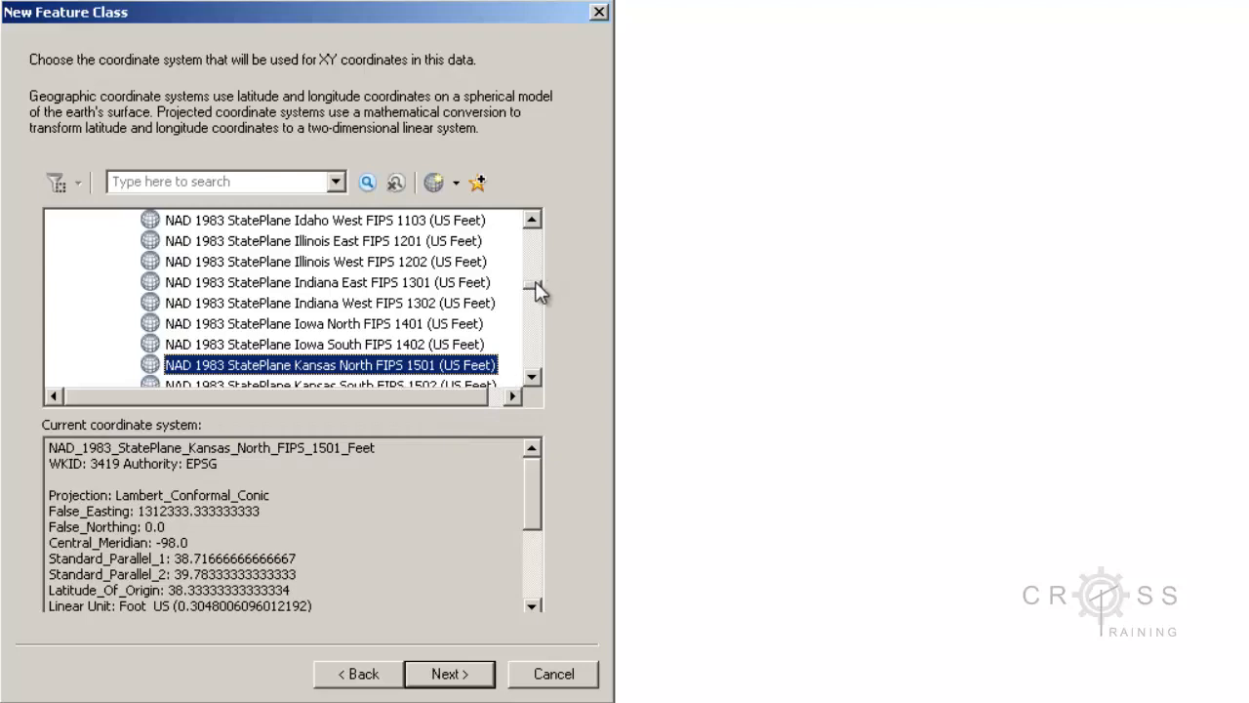
Keep NAD 1983 StatePlane Kansas North FIPS 1501 (US Feet), default XY tolerance and default storage
left_click_drag(535, 283, 537, 227)
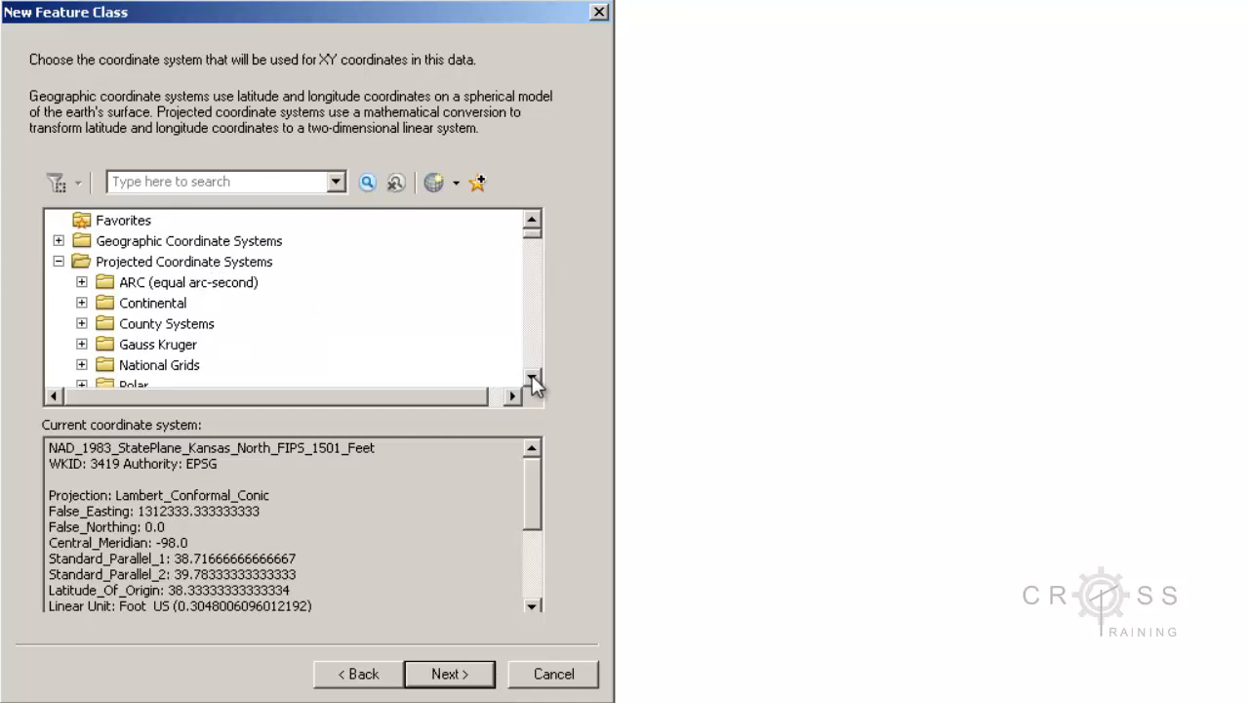
left_click_drag(531, 377, 532, 377)
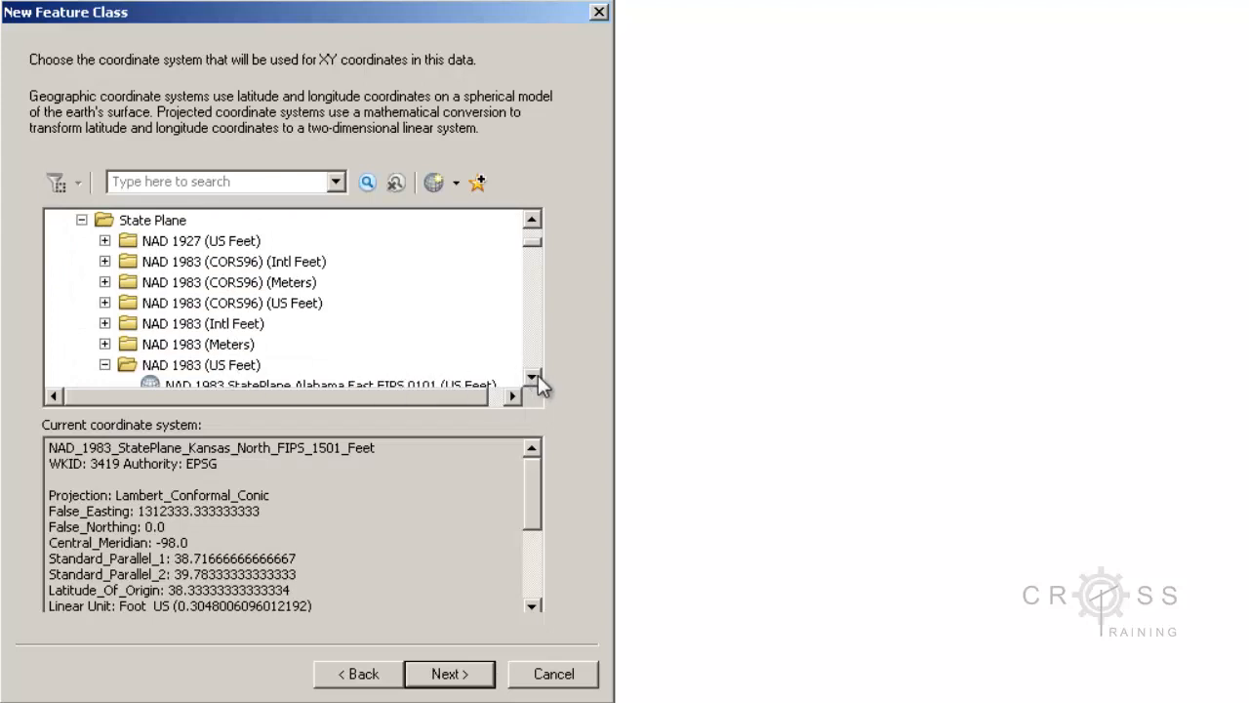
left_click_drag(538, 374, 538, 377)
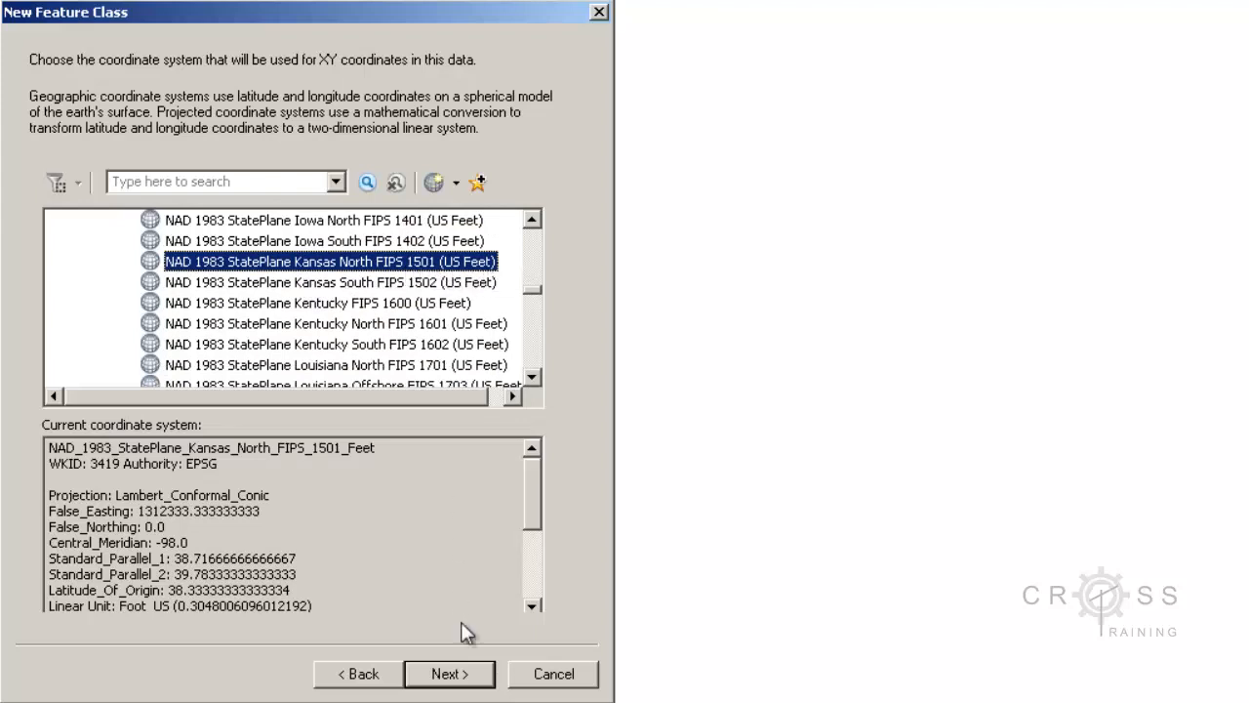
left_click(459, 684)
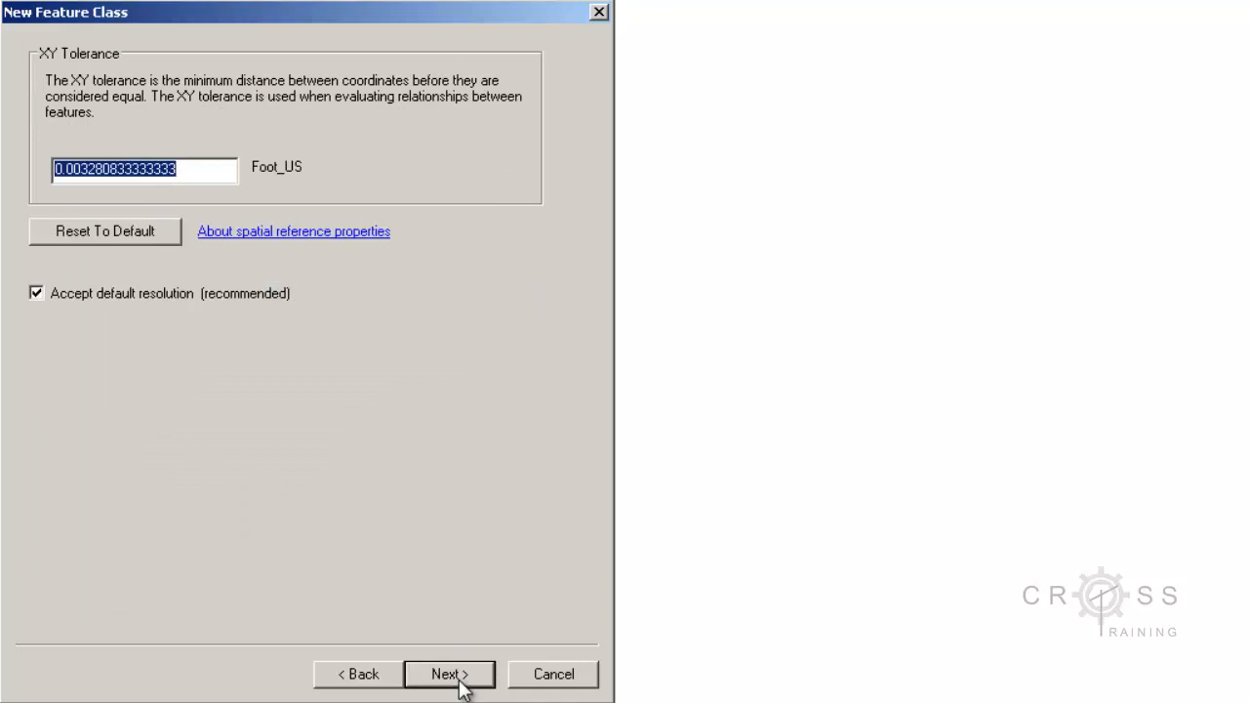
left_click(463, 683)
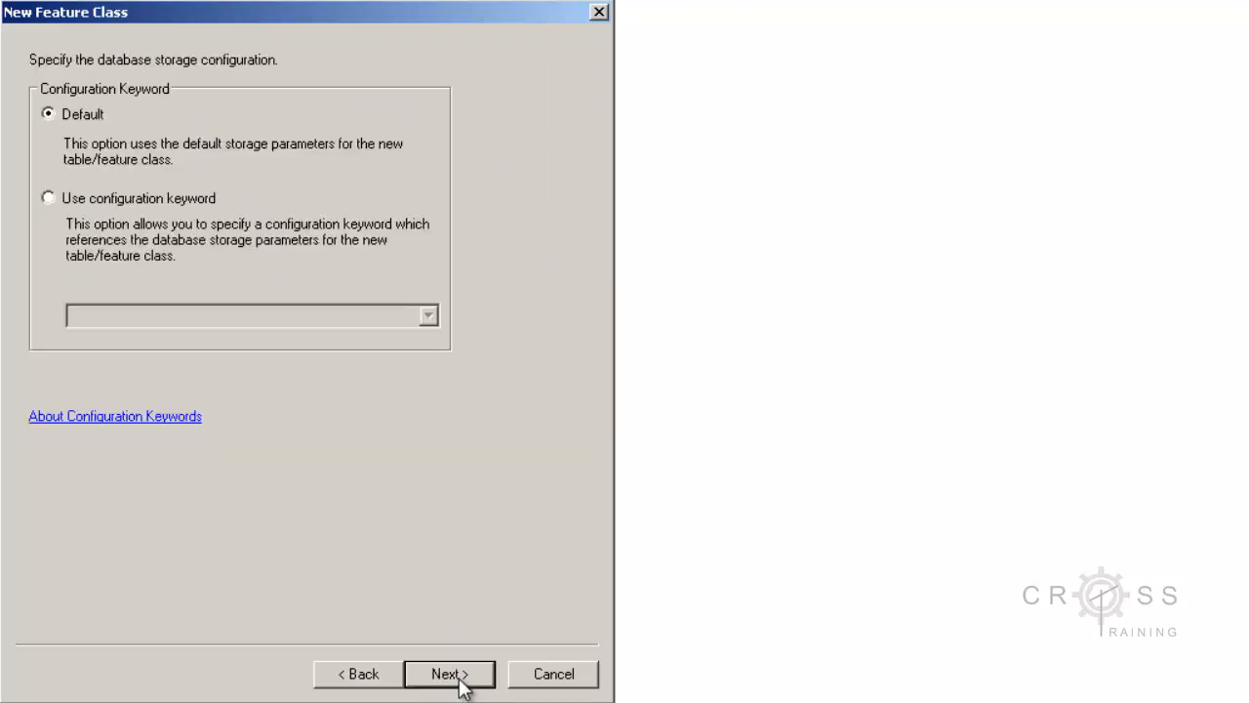
left_click(462, 683)
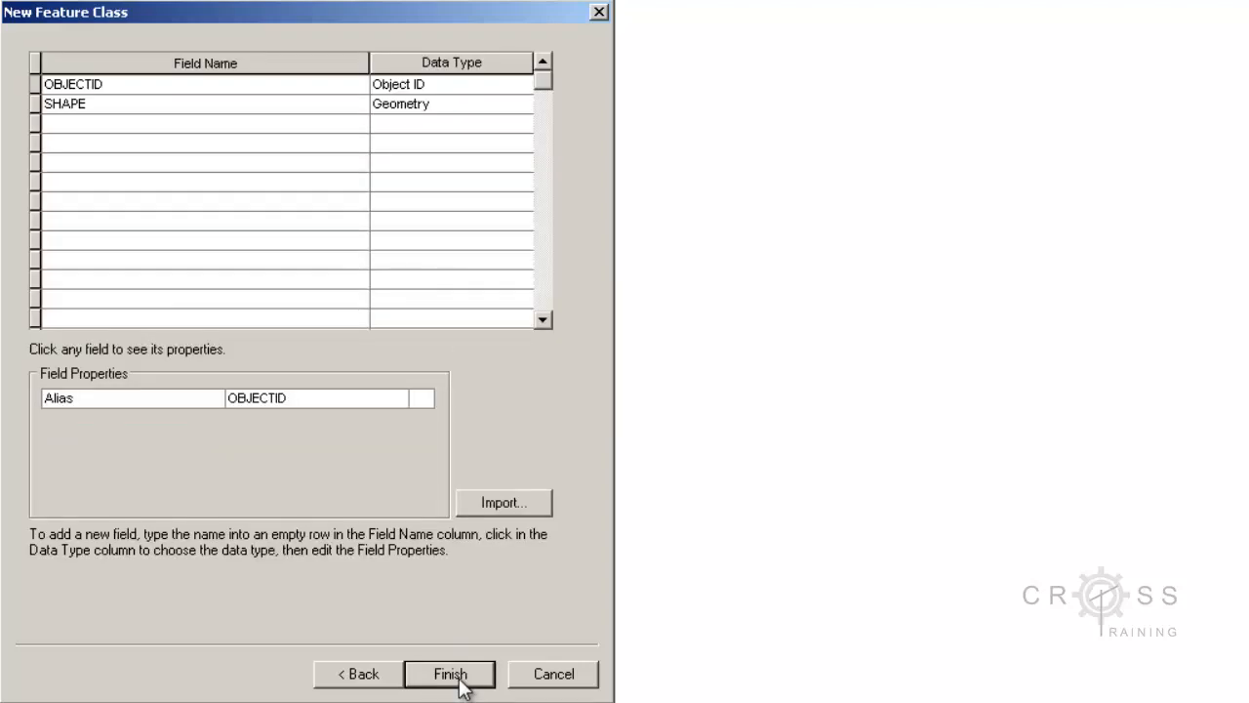
left_click(450, 673)
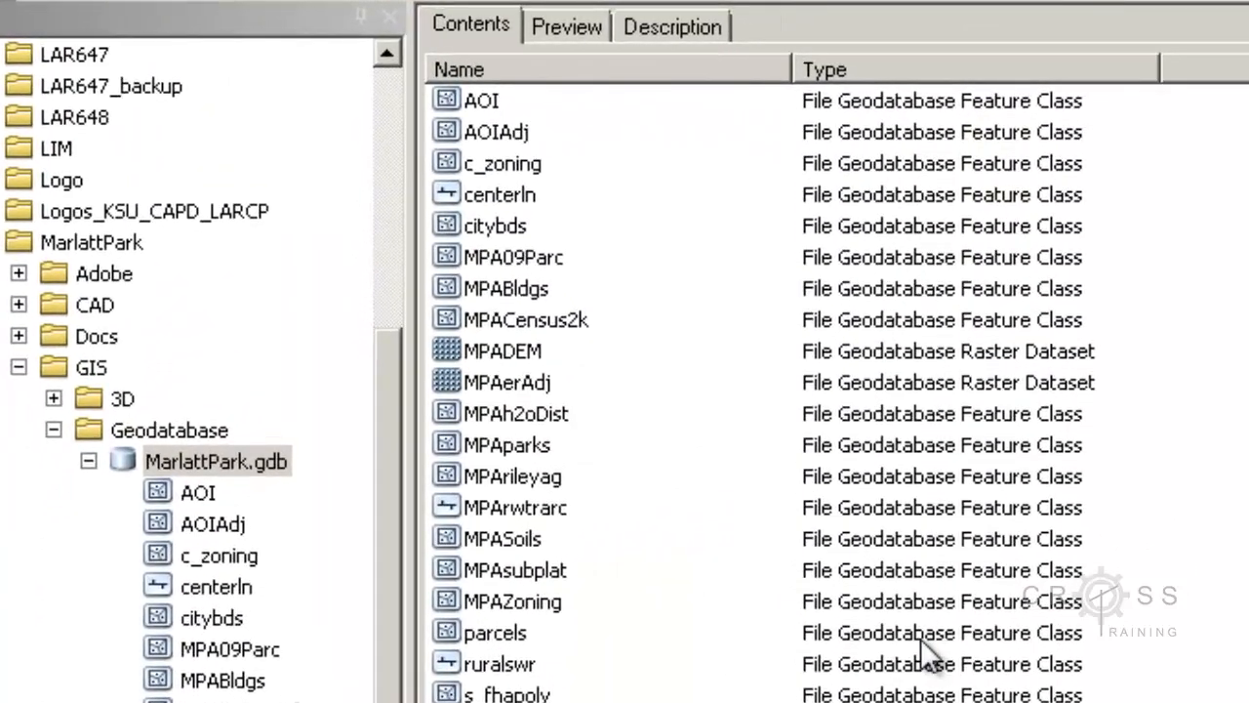
left_click(493, 101)
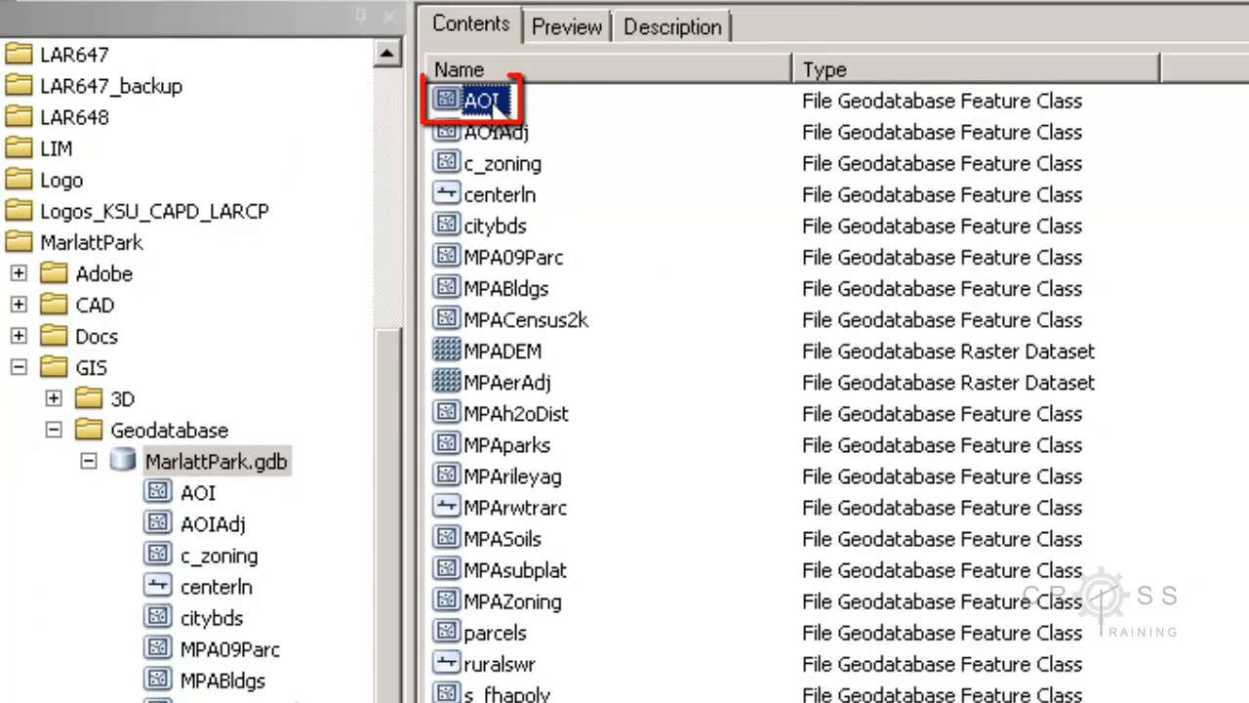
left_click(501, 134)
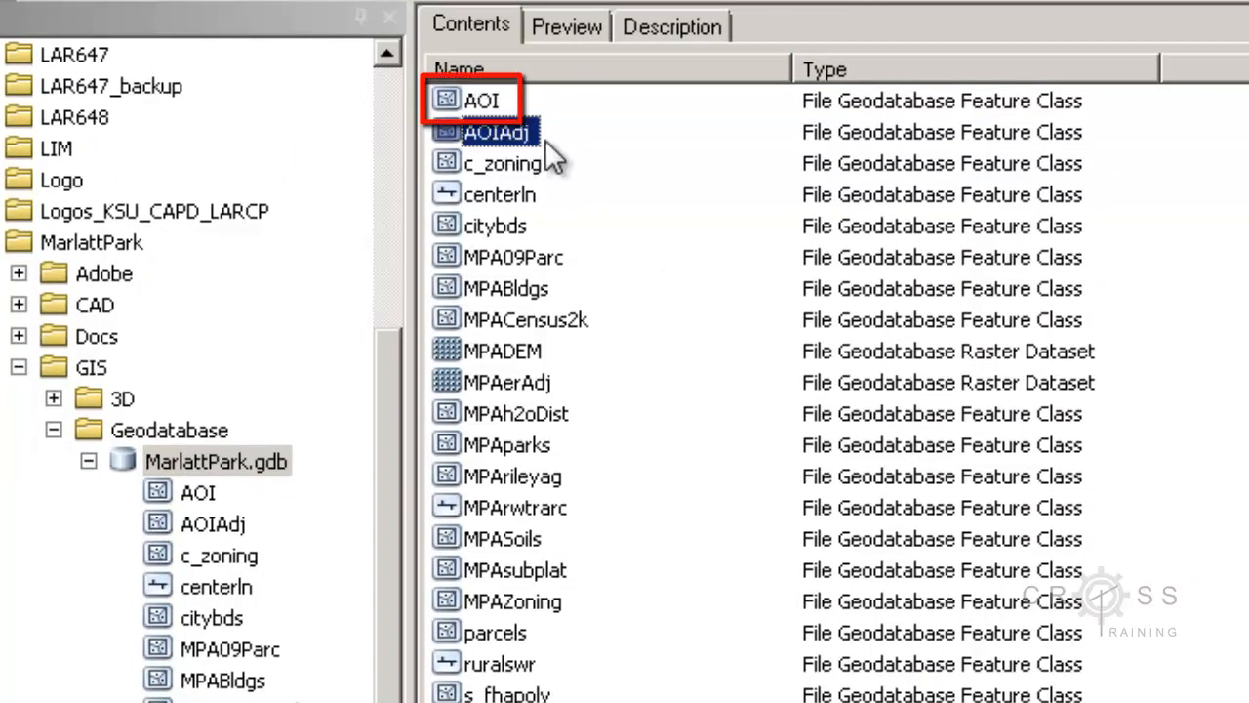
left_click(483, 102)
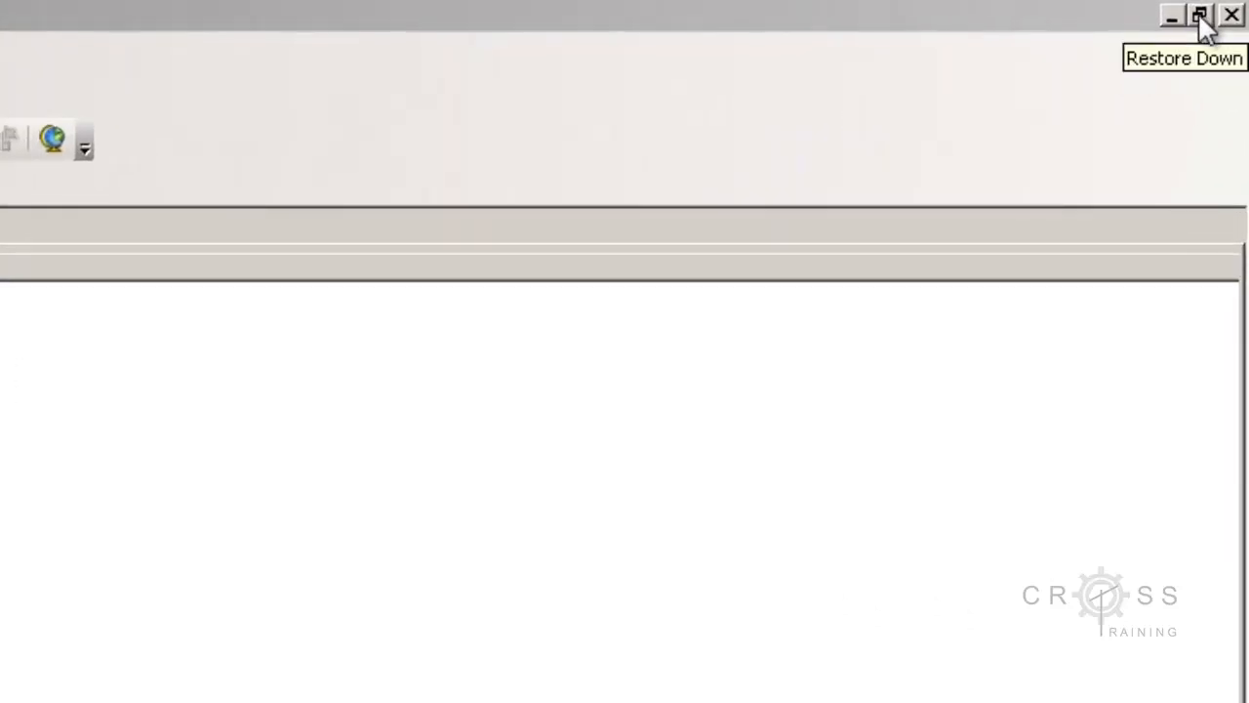
Move ArcCatalog aside and drag the AOI feature class into ArcMap's INVENTORY group as Area of Interest
left_click(1199, 17)
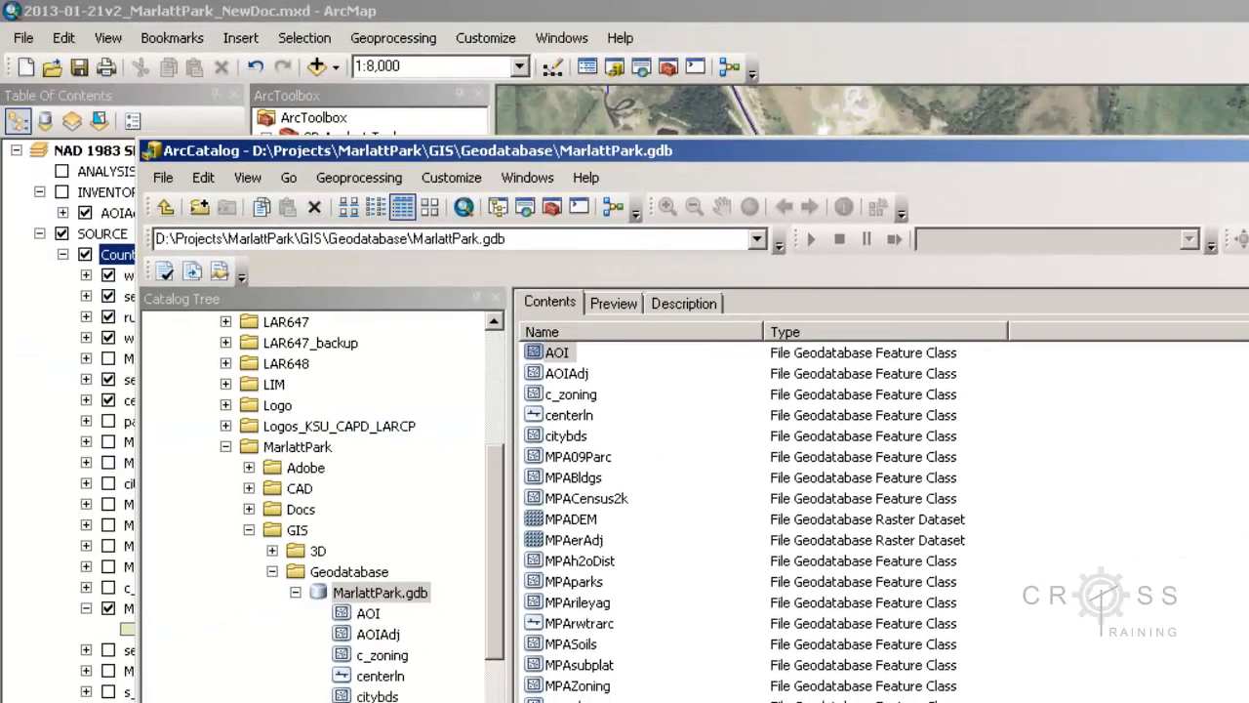
left_click_drag(1247, 224, 1151, 223)
left_click_drag(988, 154, 1248, 193)
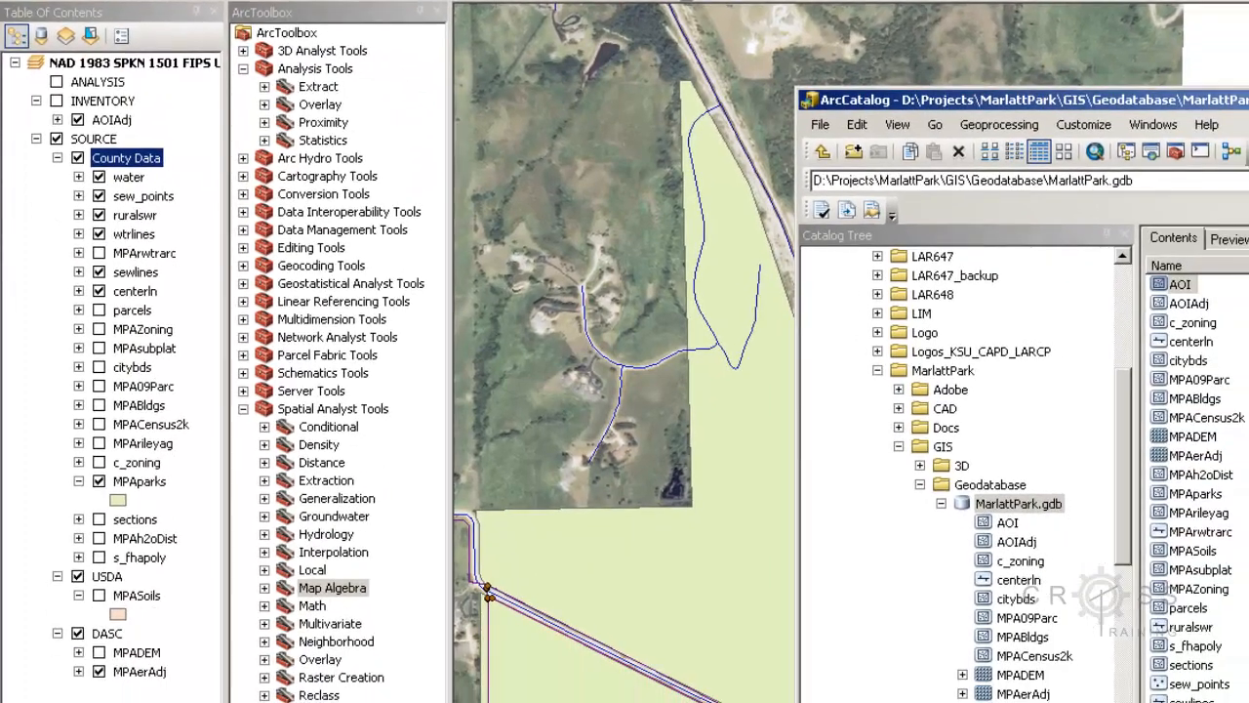
left_click(1180, 285)
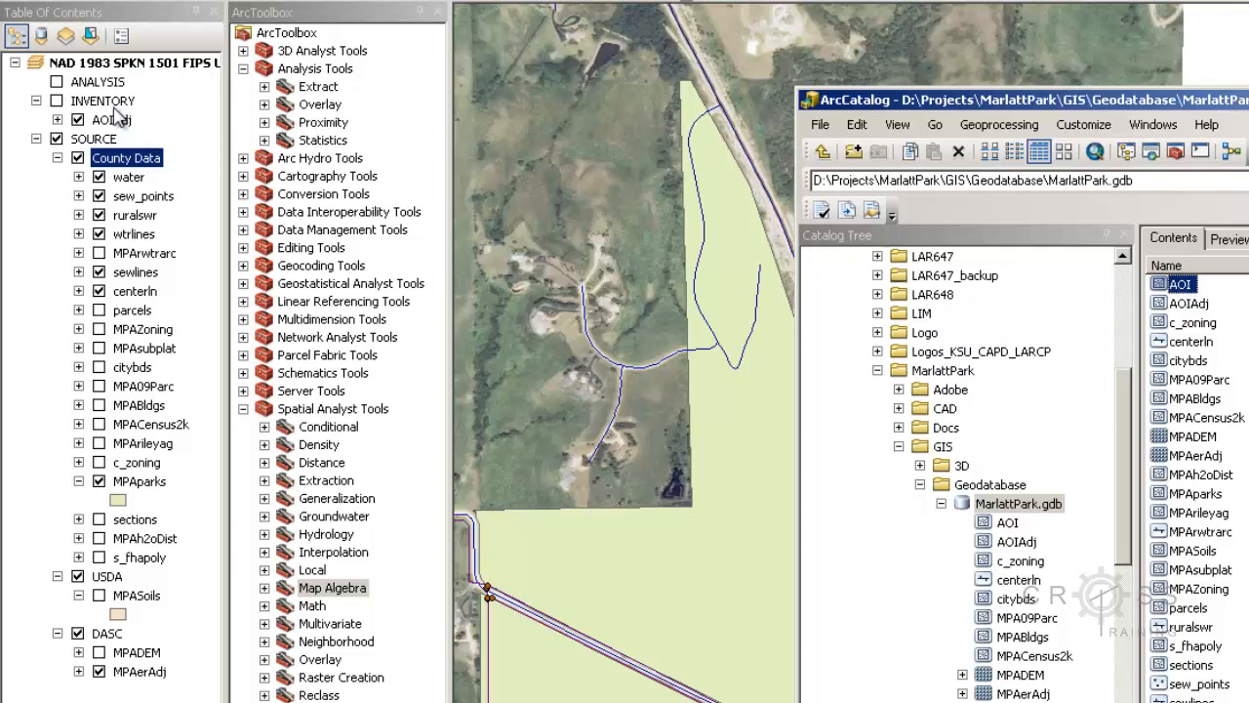
left_click_drag(1179, 285, 152, 111)
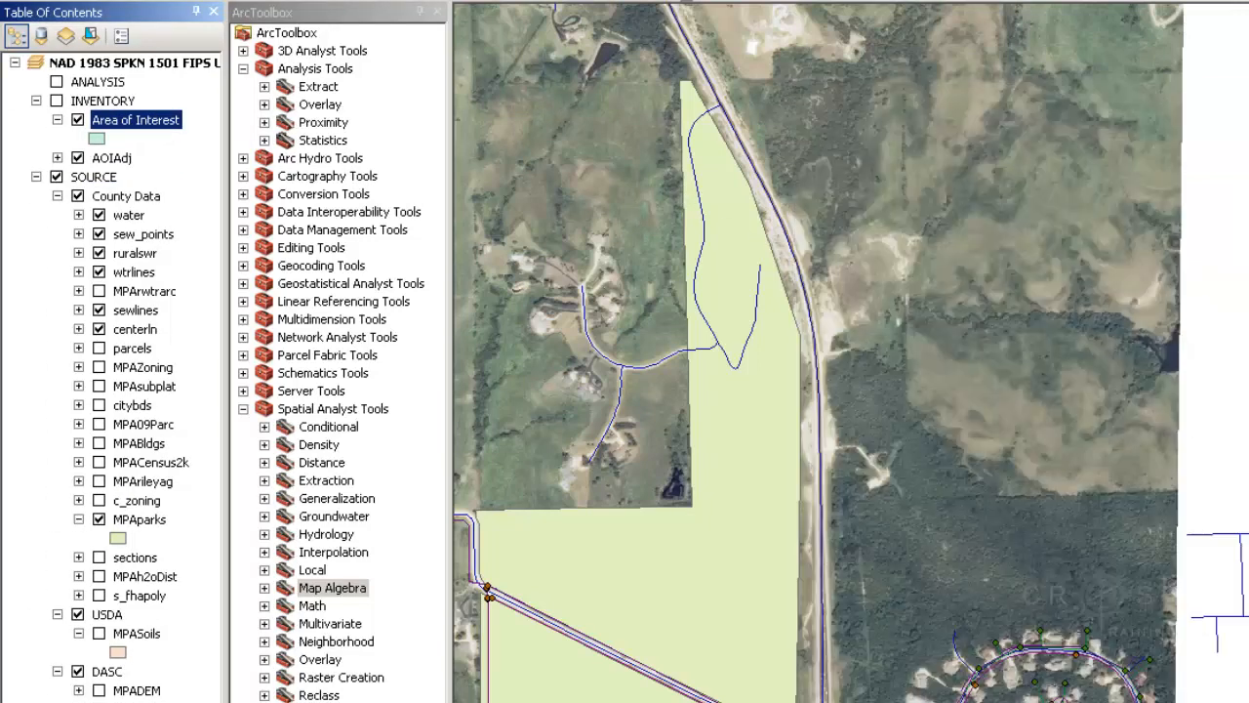
Hide the water, sew_points, ruralswr, sewlines and centerln layers
left_click(36, 178)
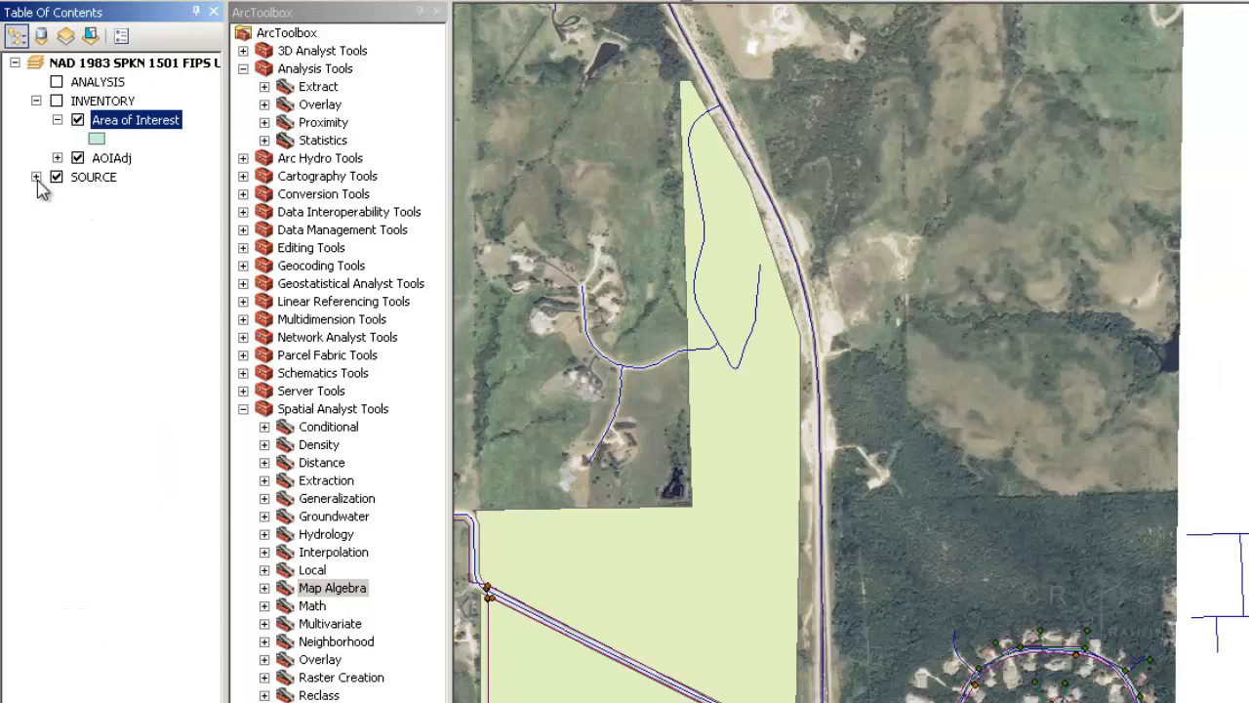
left_click(36, 178)
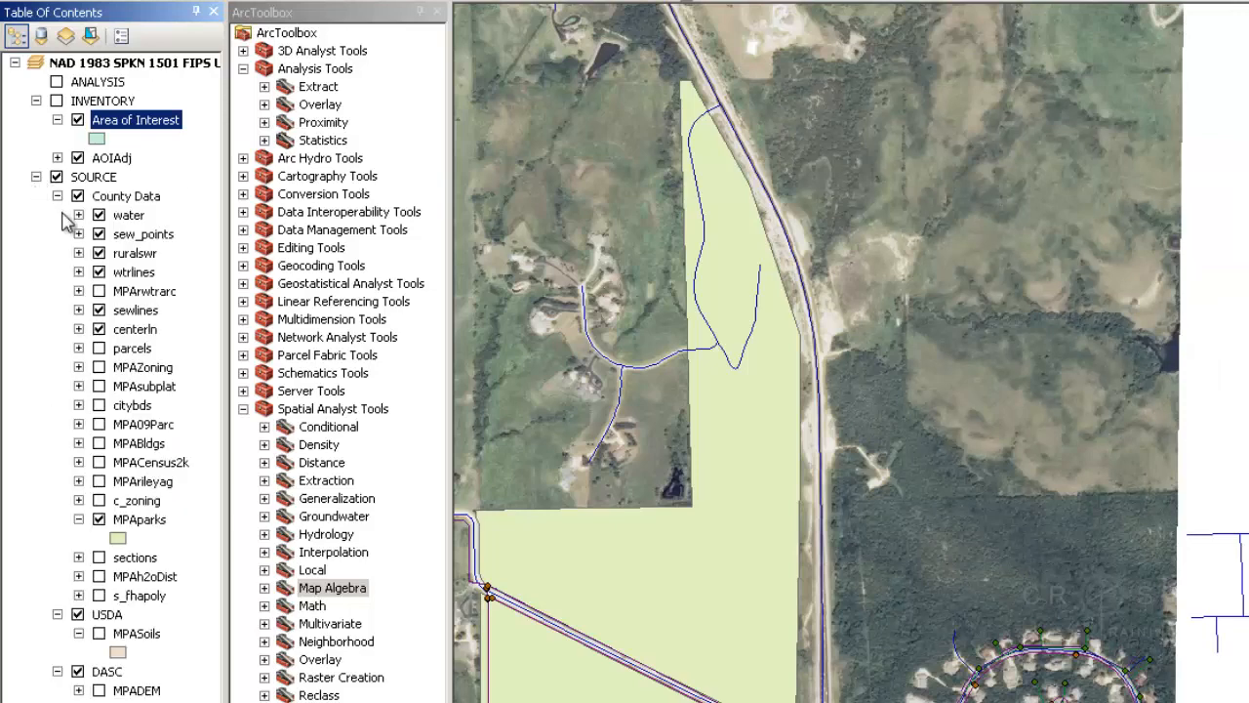
left_click(99, 216)
left_click(98, 234)
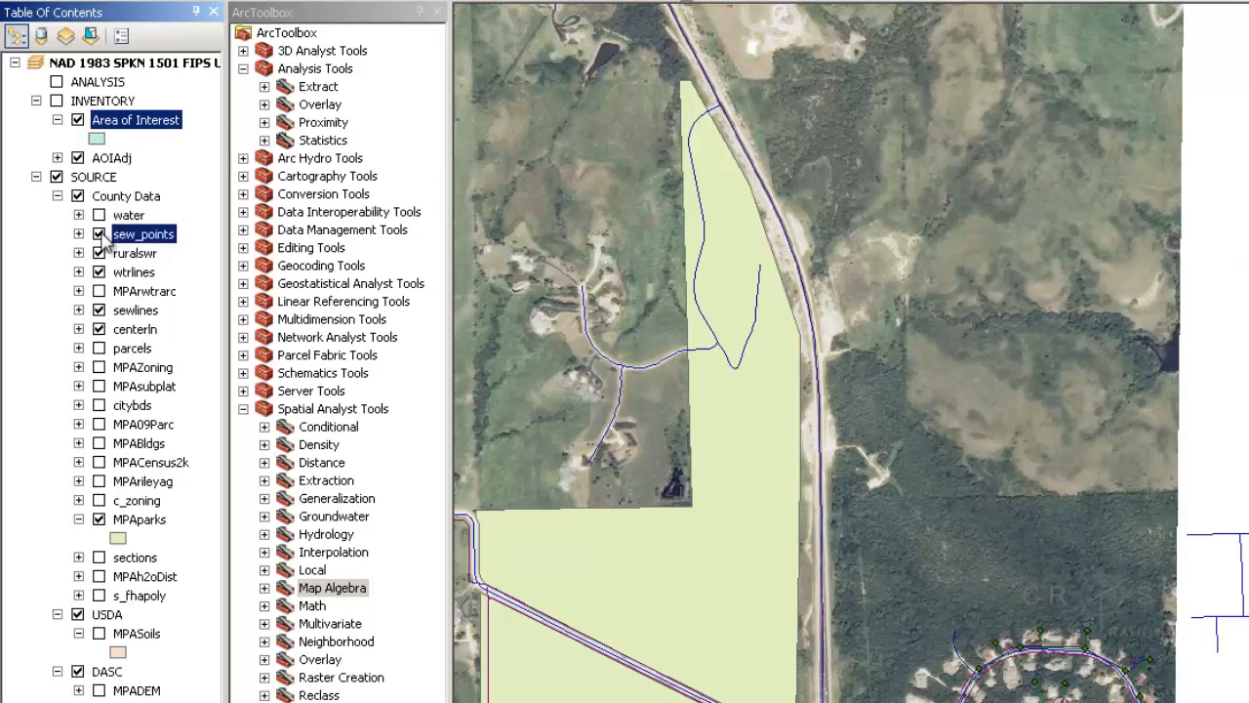
left_click(98, 252)
left_click(99, 311)
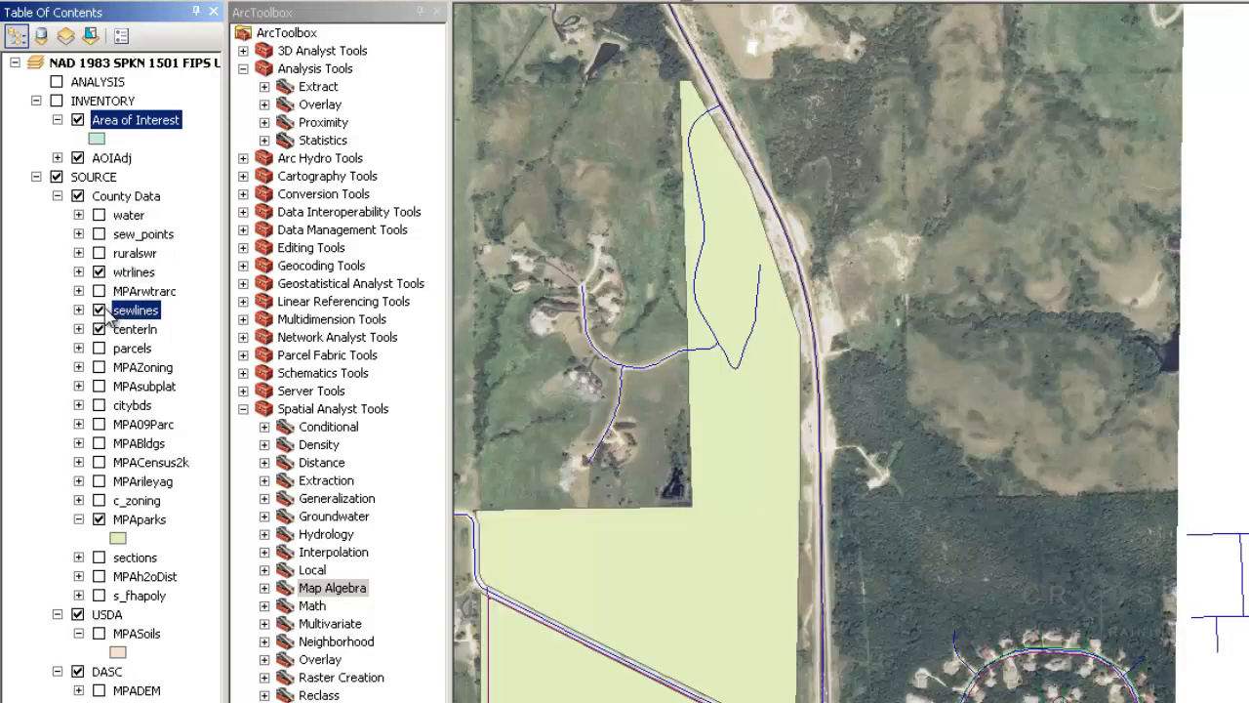
left_click(98, 329)
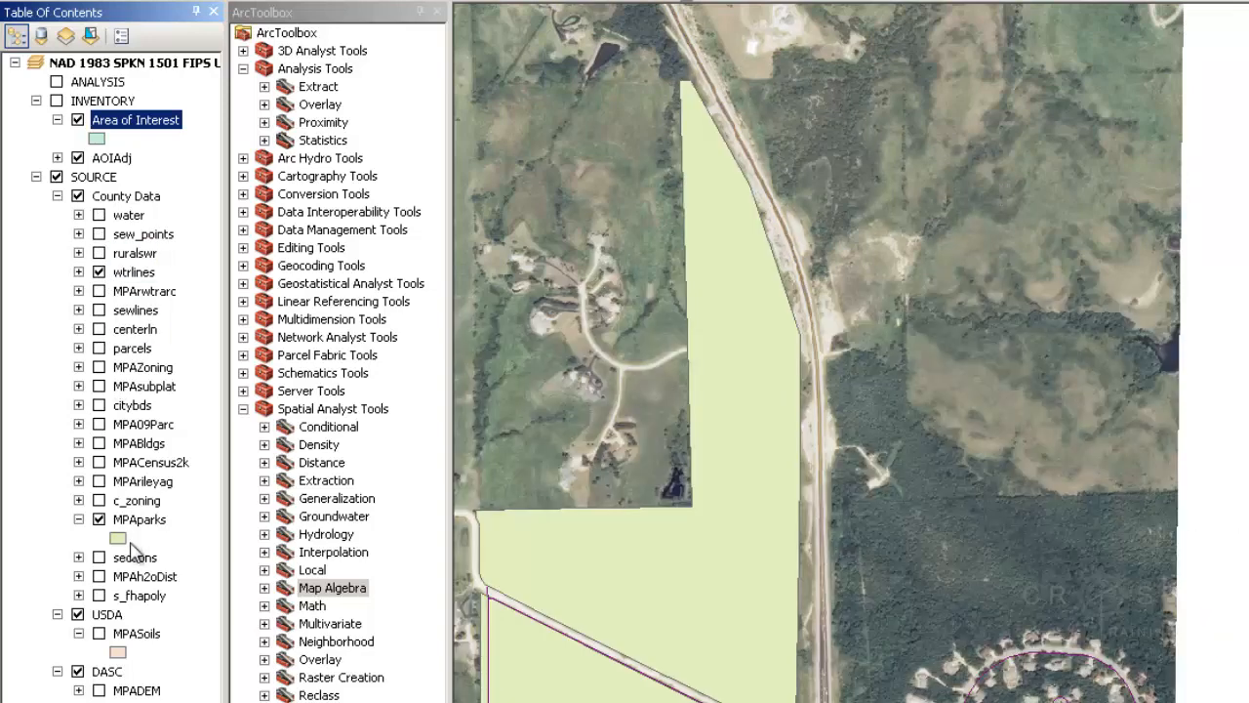
Collapse USDA, show MPAerAdj imagery, hide wtrlines, and switch on the INVENTORY group
left_click(56, 614)
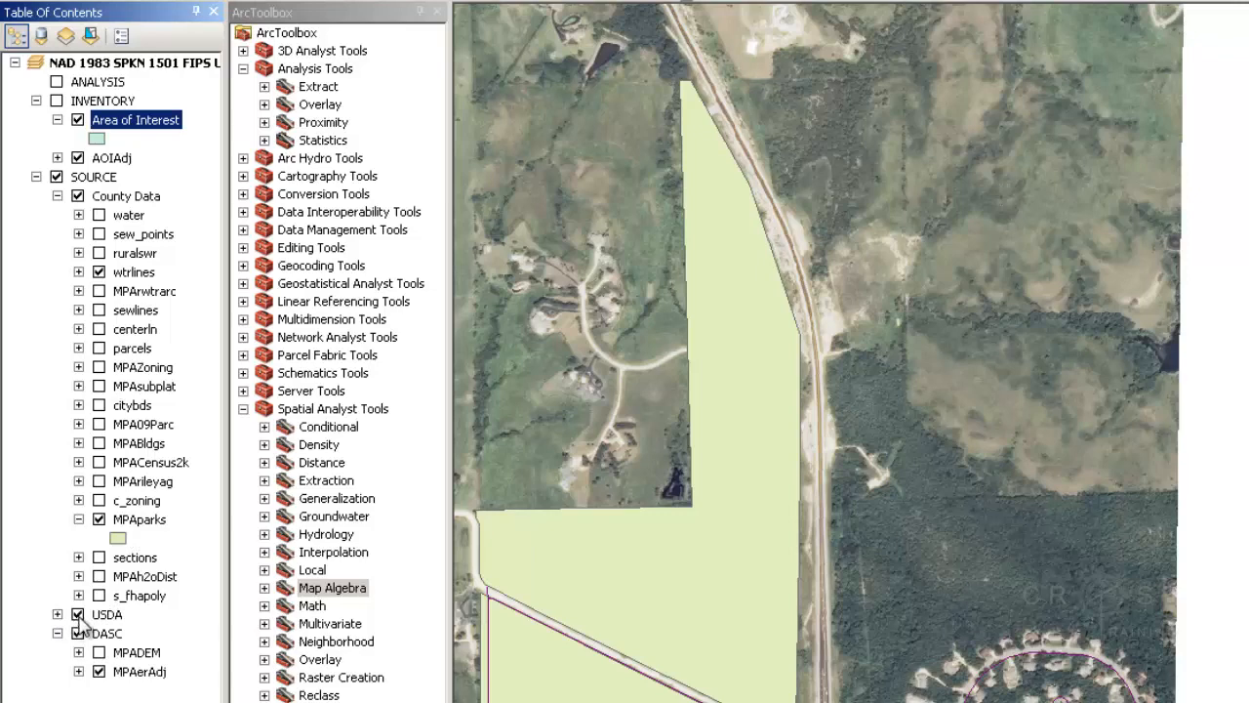
left_click(98, 671)
left_click(99, 273)
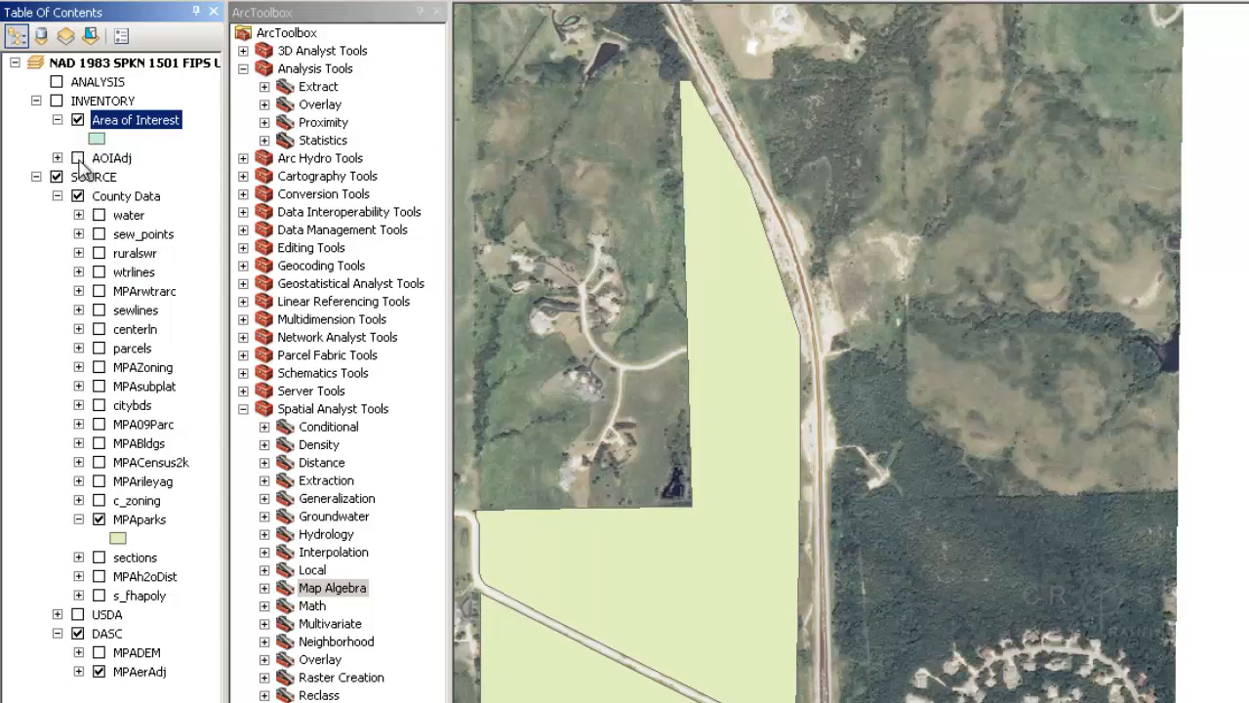
left_click(57, 101)
Start an edit session from the Area of Interest layer's Edit Features menu
right_click(148, 129)
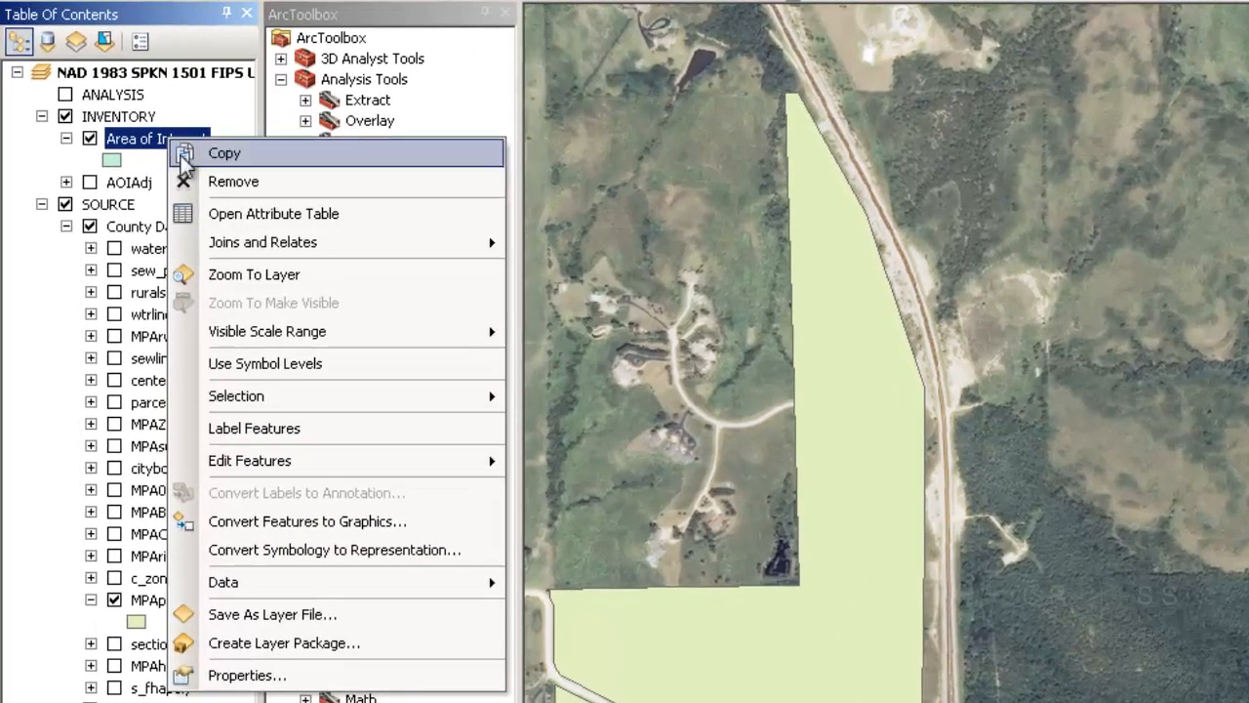
mouse_move(350, 467)
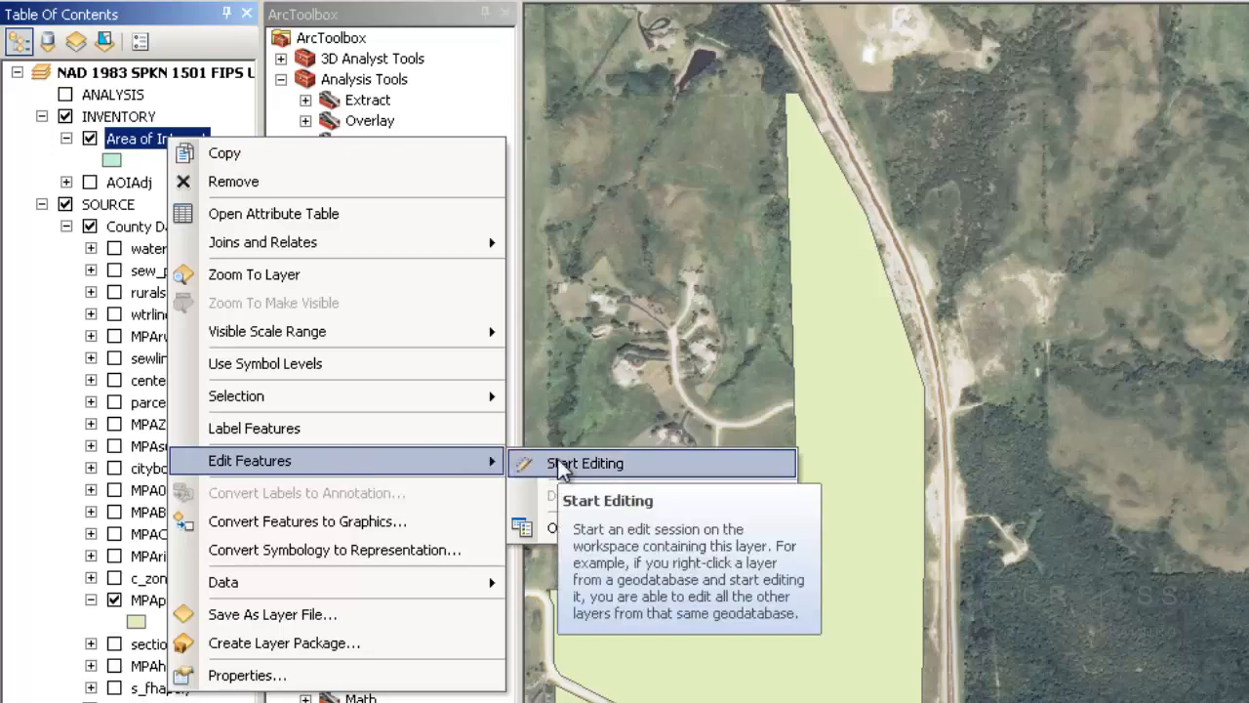
left_click(583, 463)
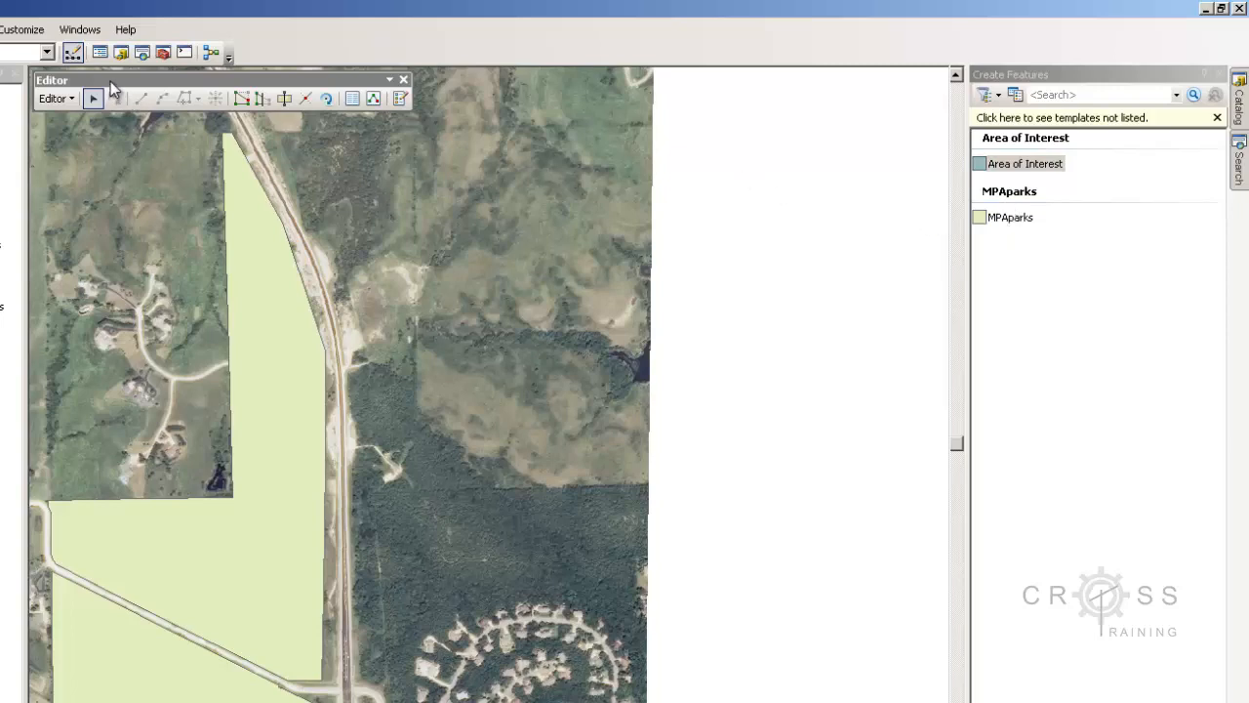
Dock the Editor toolbar and set the Area of Interest template to draw polygons
left_click_drag(110, 81, 314, 55)
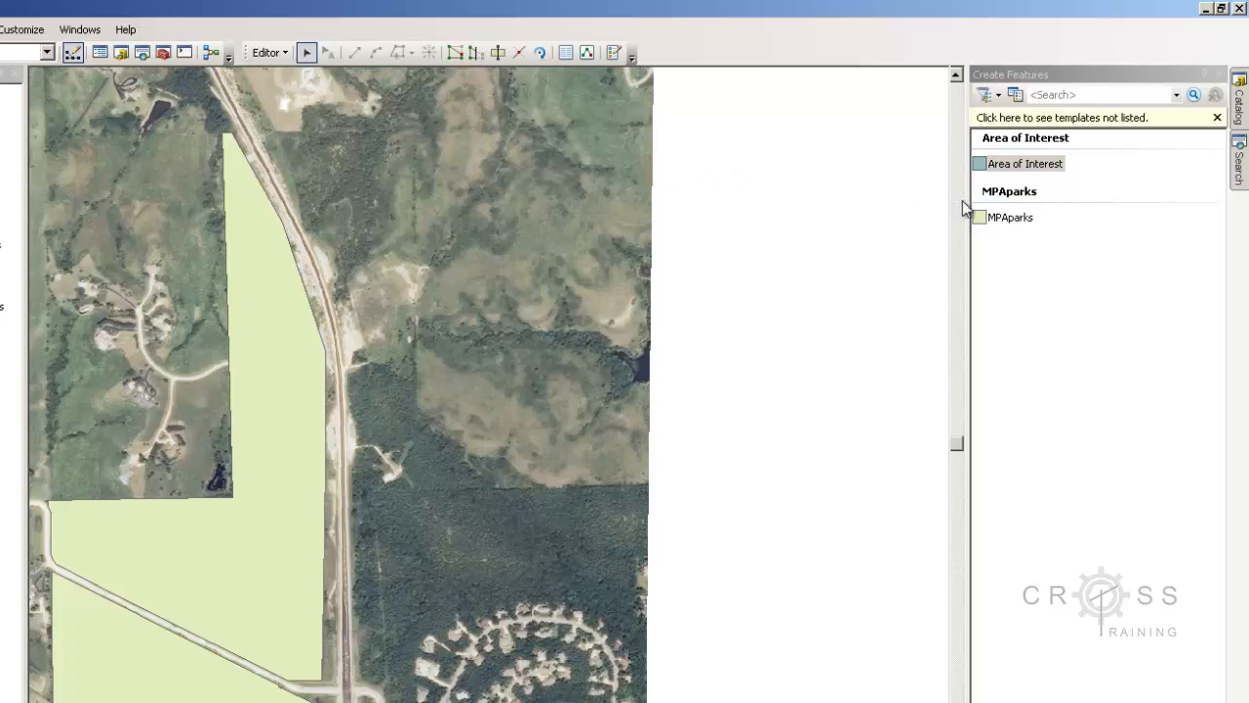
left_click(1017, 166)
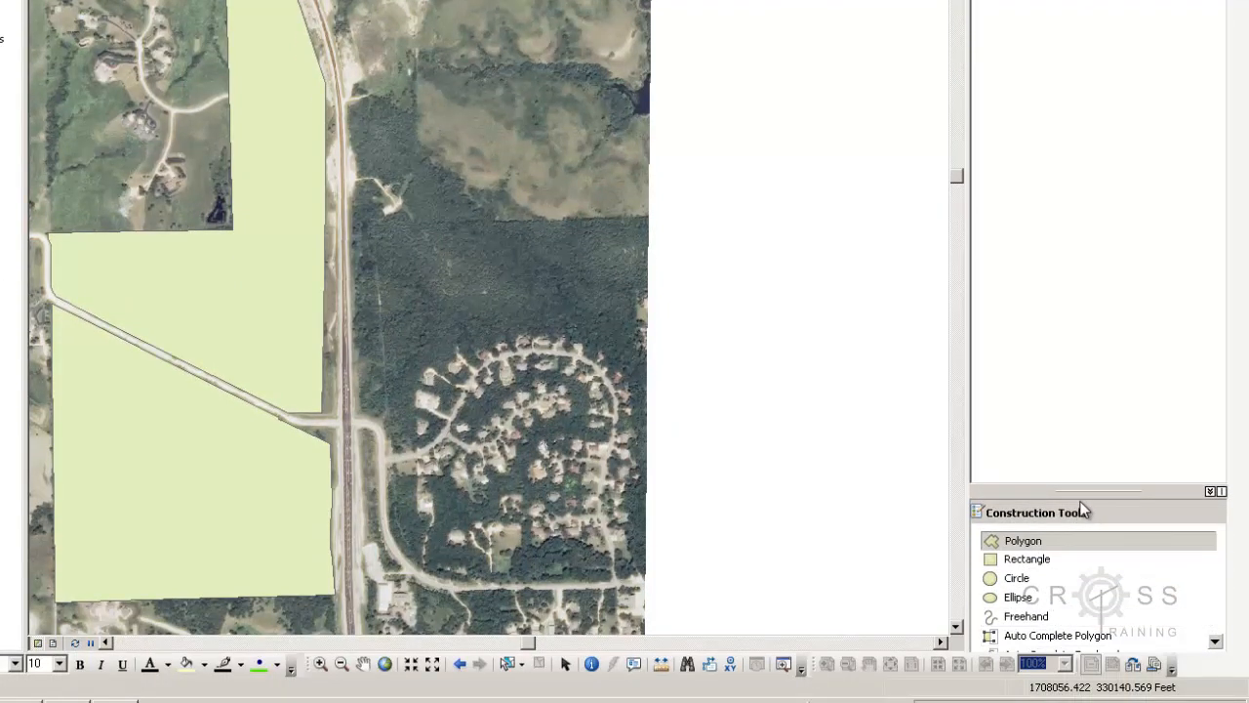
left_click_drag(1085, 492, 1087, 359)
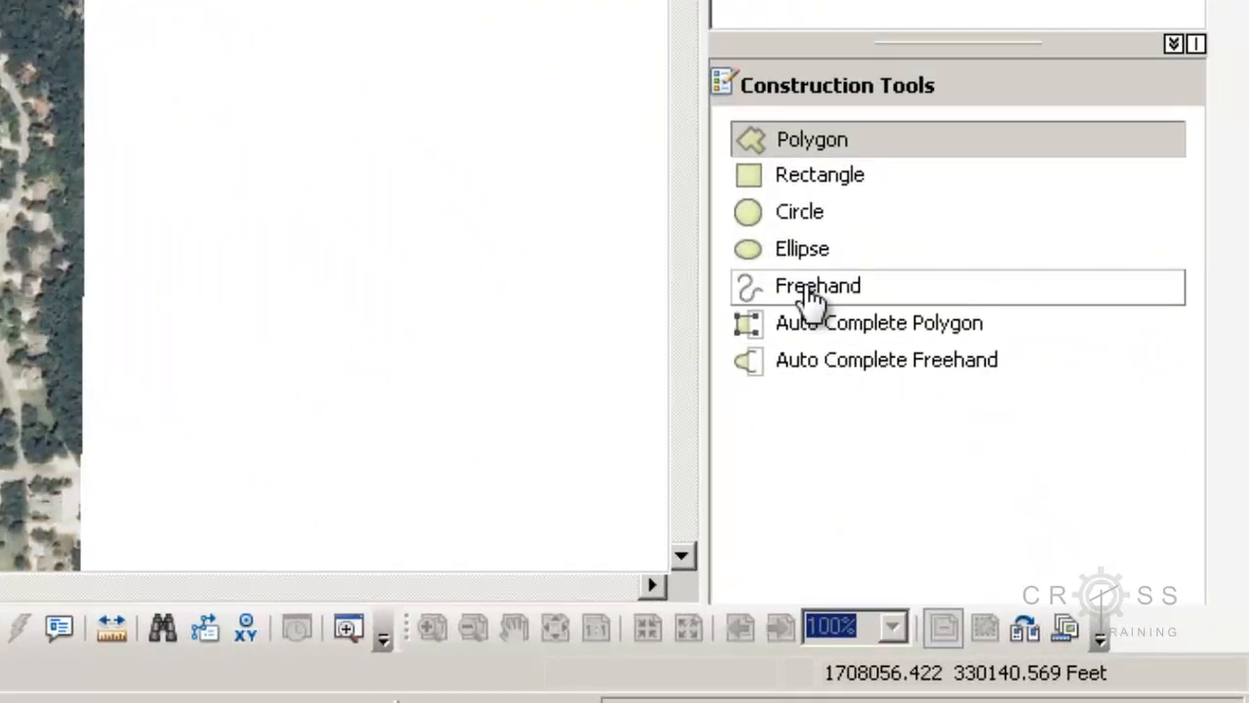
left_click(809, 141)
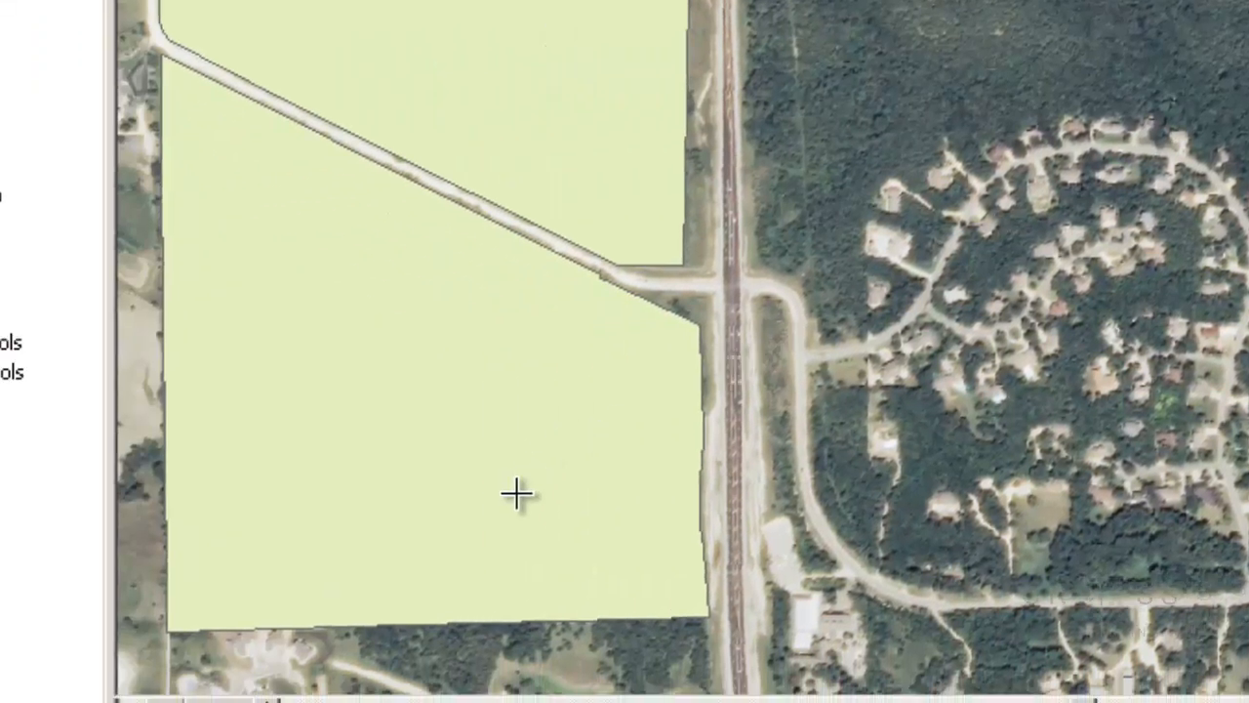
Pan and zoom the map toward the park's southern edge
left_click_drag(522, 496, 591, 263)
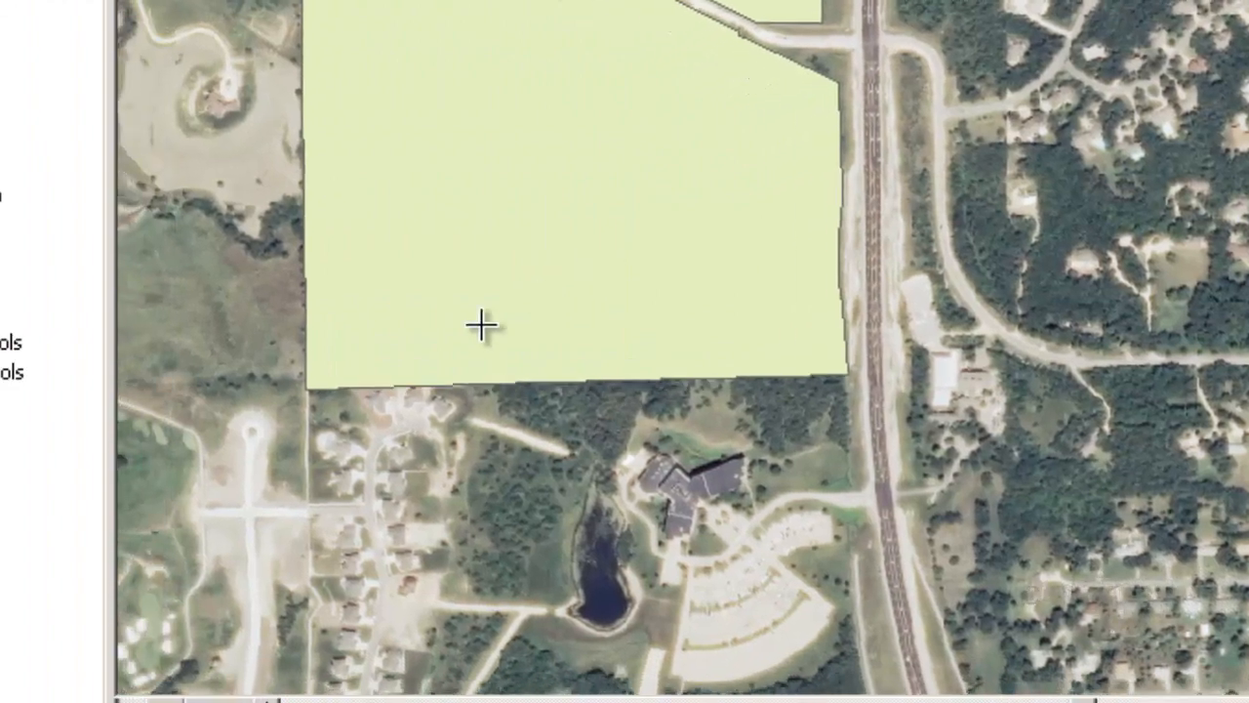
scroll(303, 419, "up", 3)
scroll(329, 418, "up", 3)
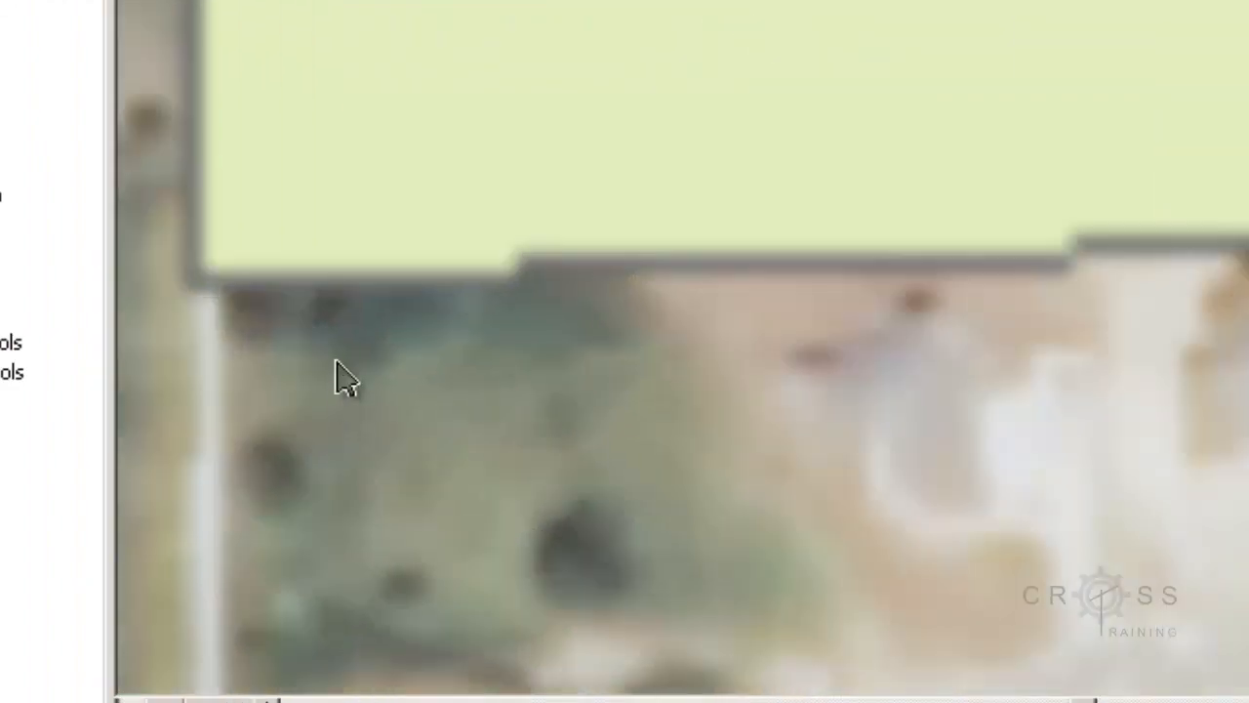
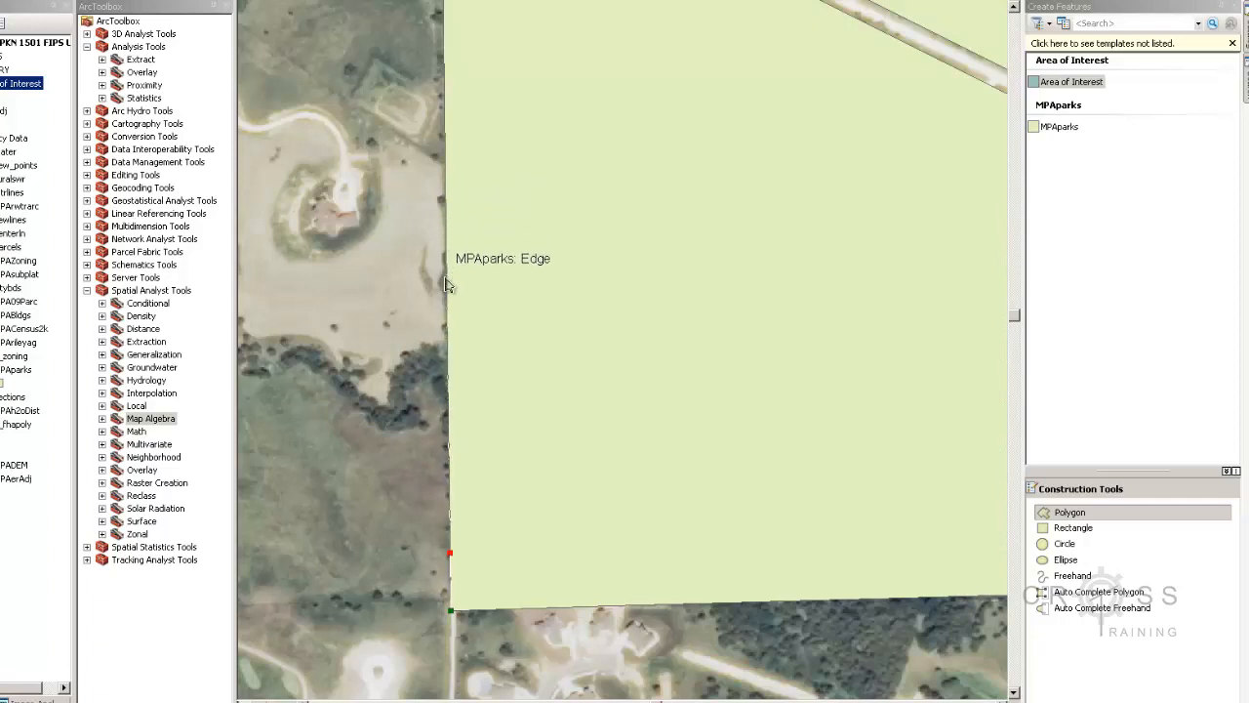
Pan the map to bring the upper part of the MPAparks parcel edge into view
left_click_drag(446, 185, 446, 522)
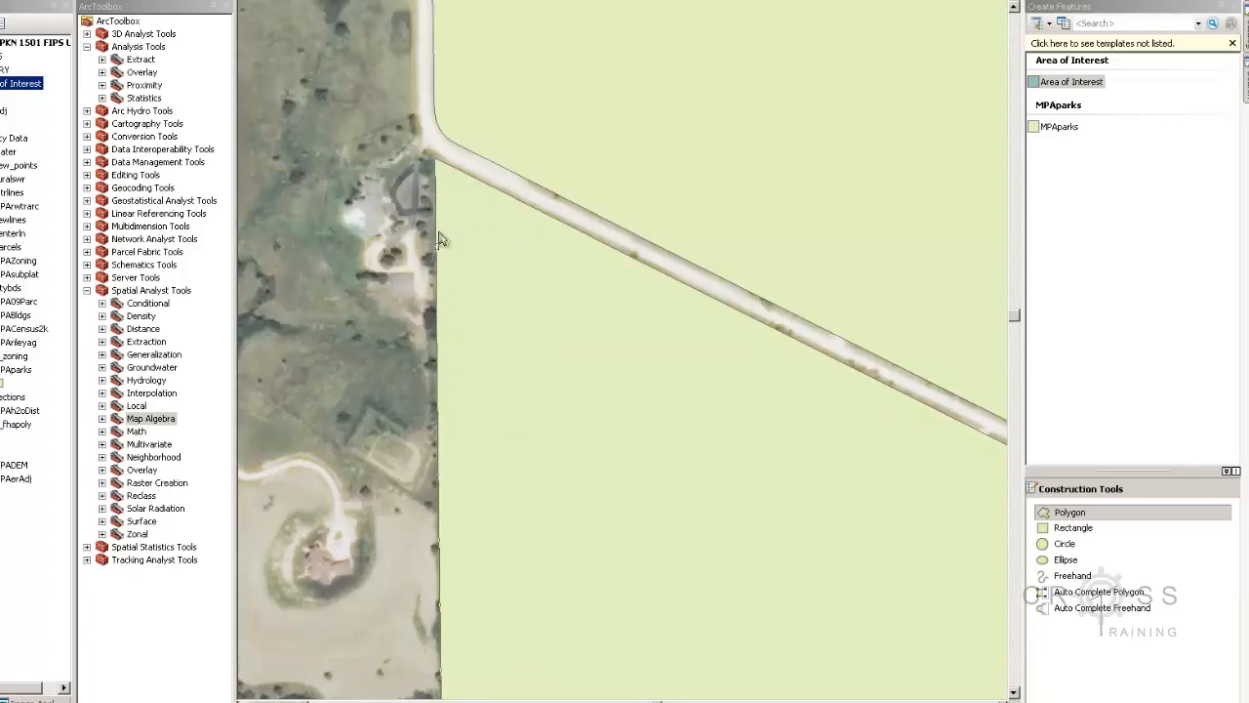
Trace the sketch up the parcel's curving west edge to its northwest corner, snapping to MPAparks
left_click(435, 164)
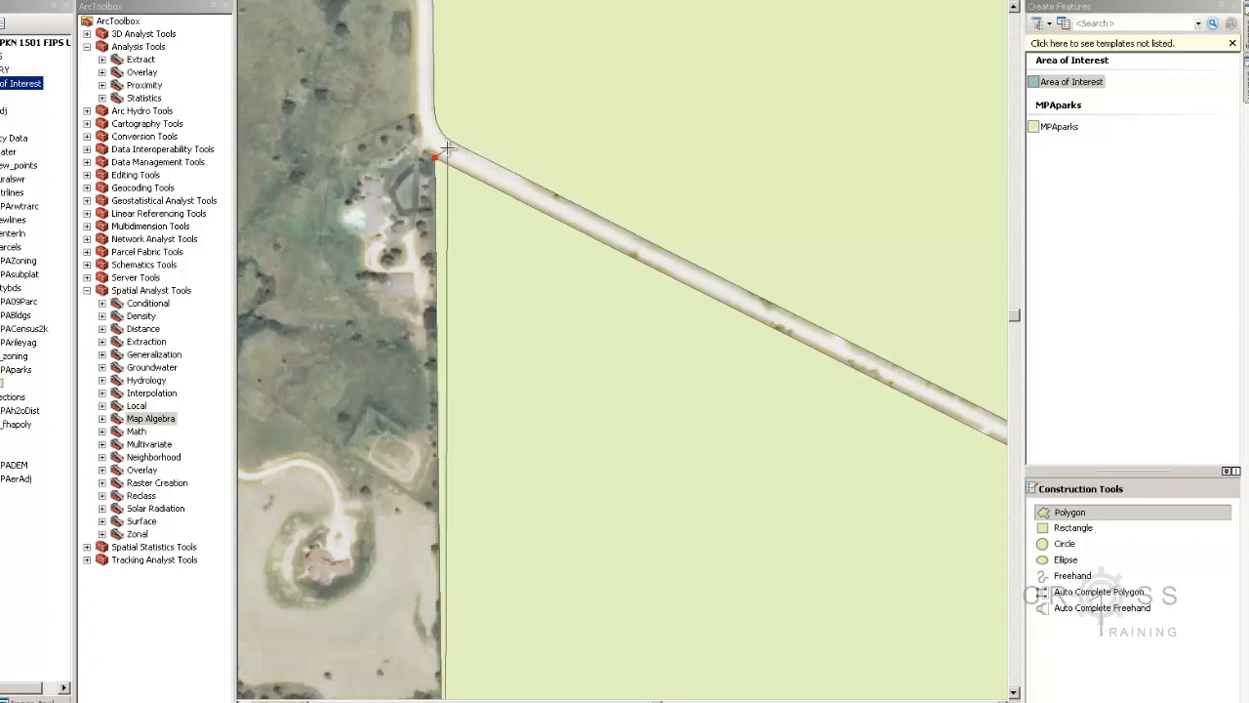
scroll(491, 329, "up", 3)
scroll(504, 380, "down", 5)
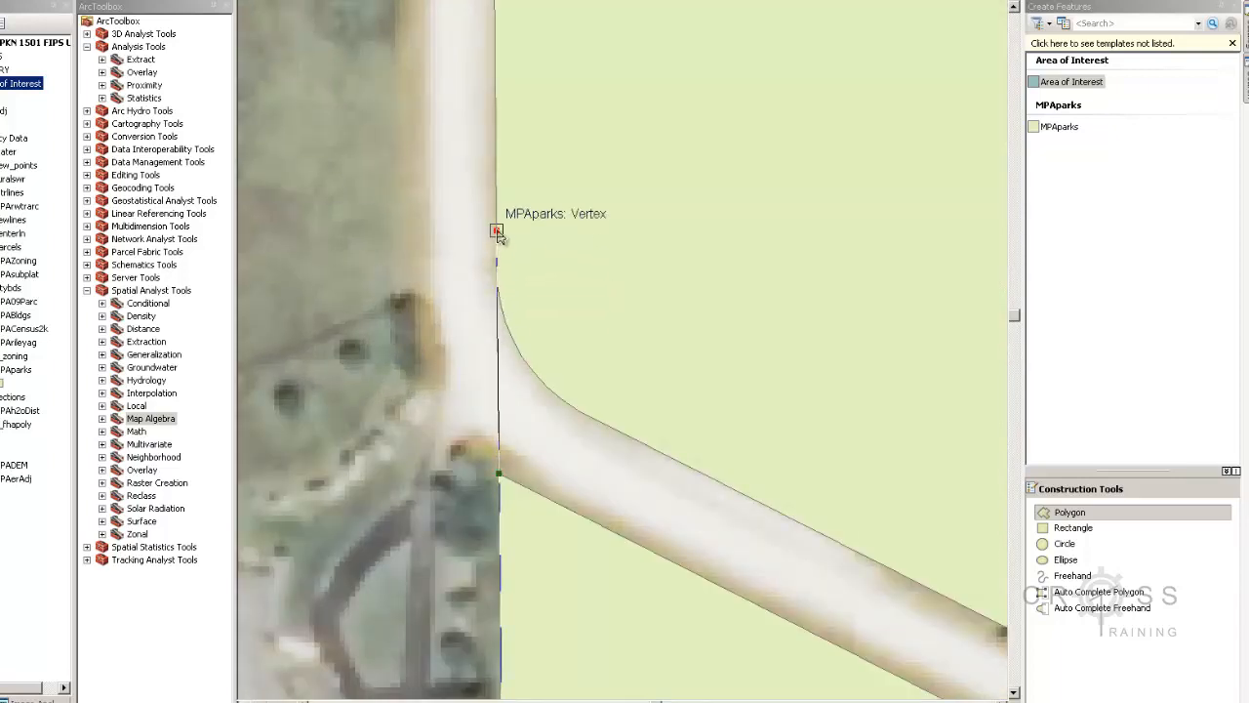
left_click_drag(498, 233, 506, 576)
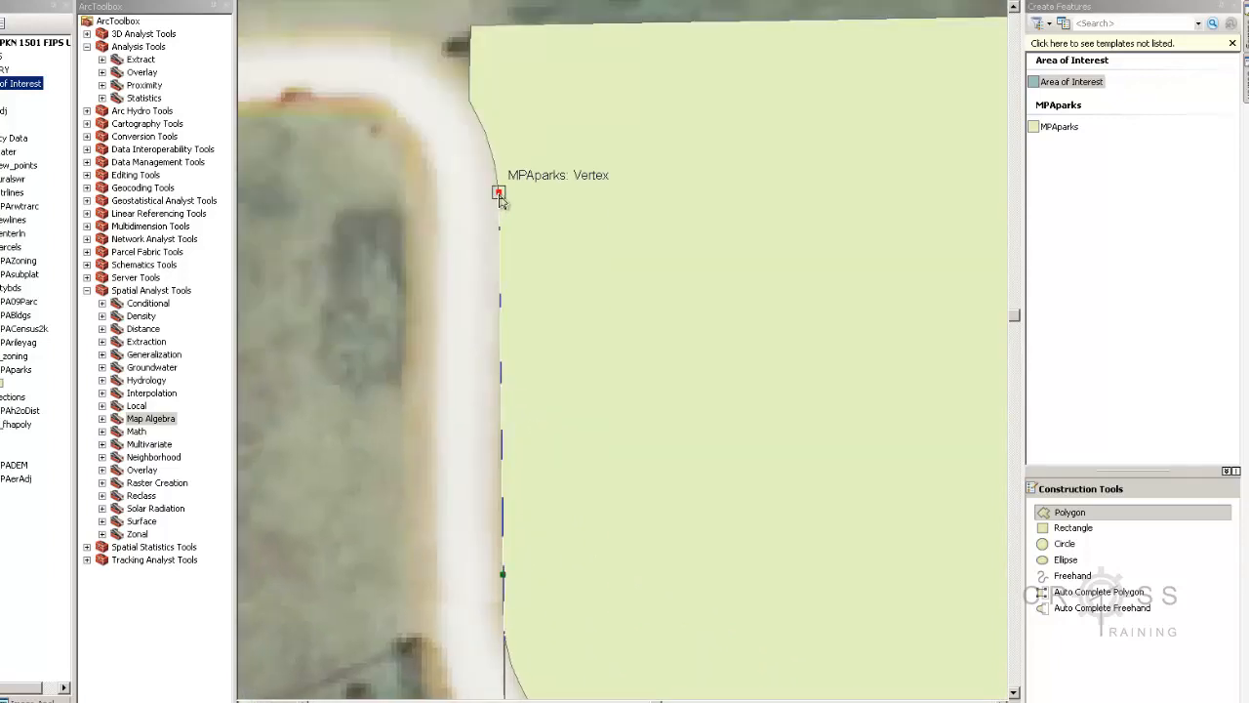
left_click(494, 161)
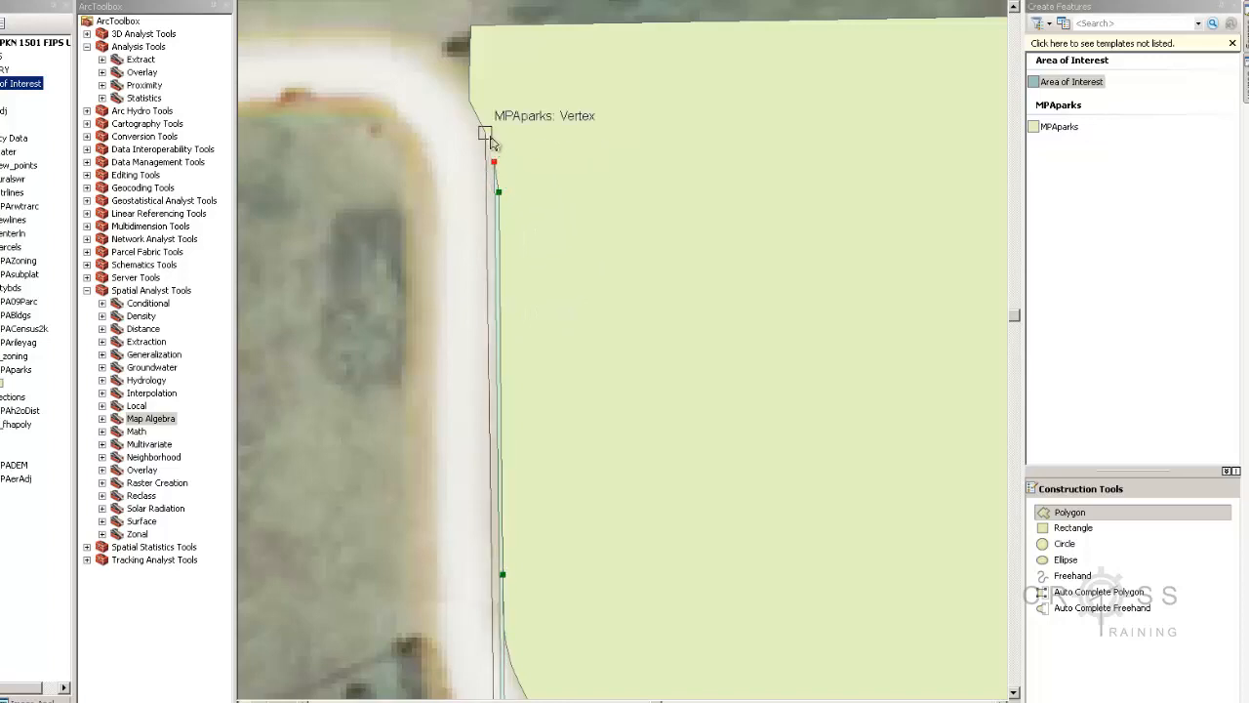
left_click(486, 134)
left_click(469, 101)
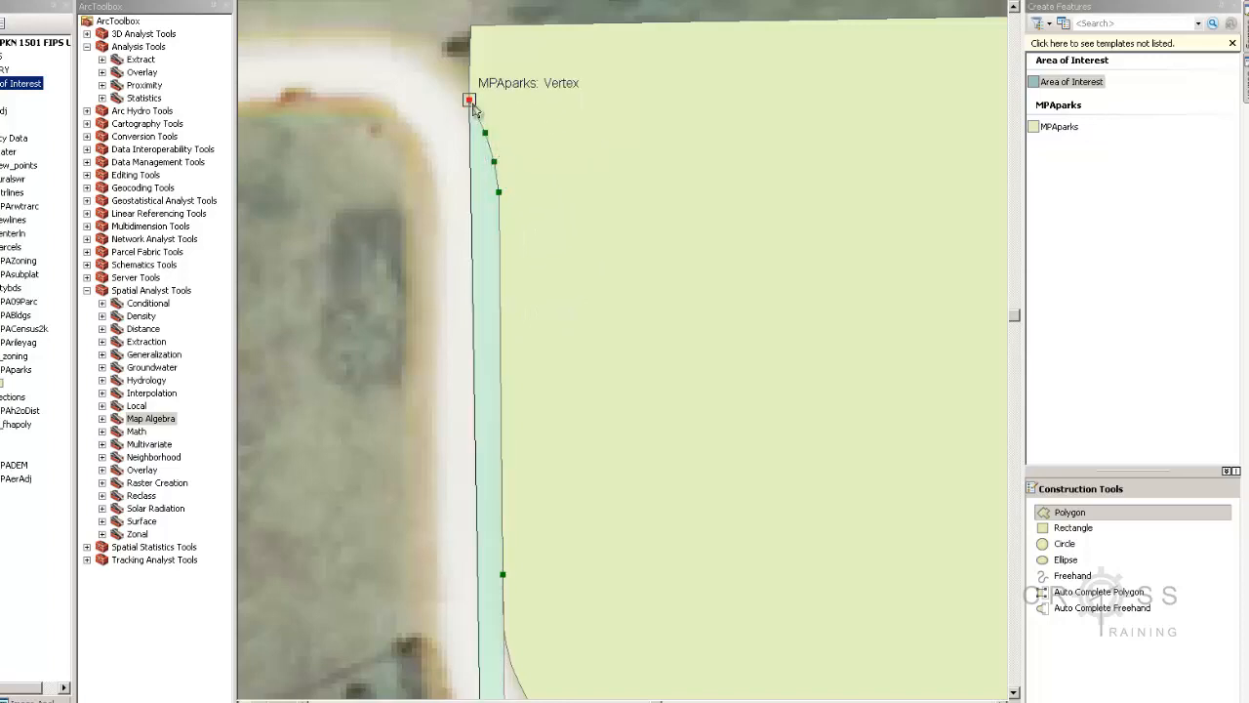
left_click(470, 26)
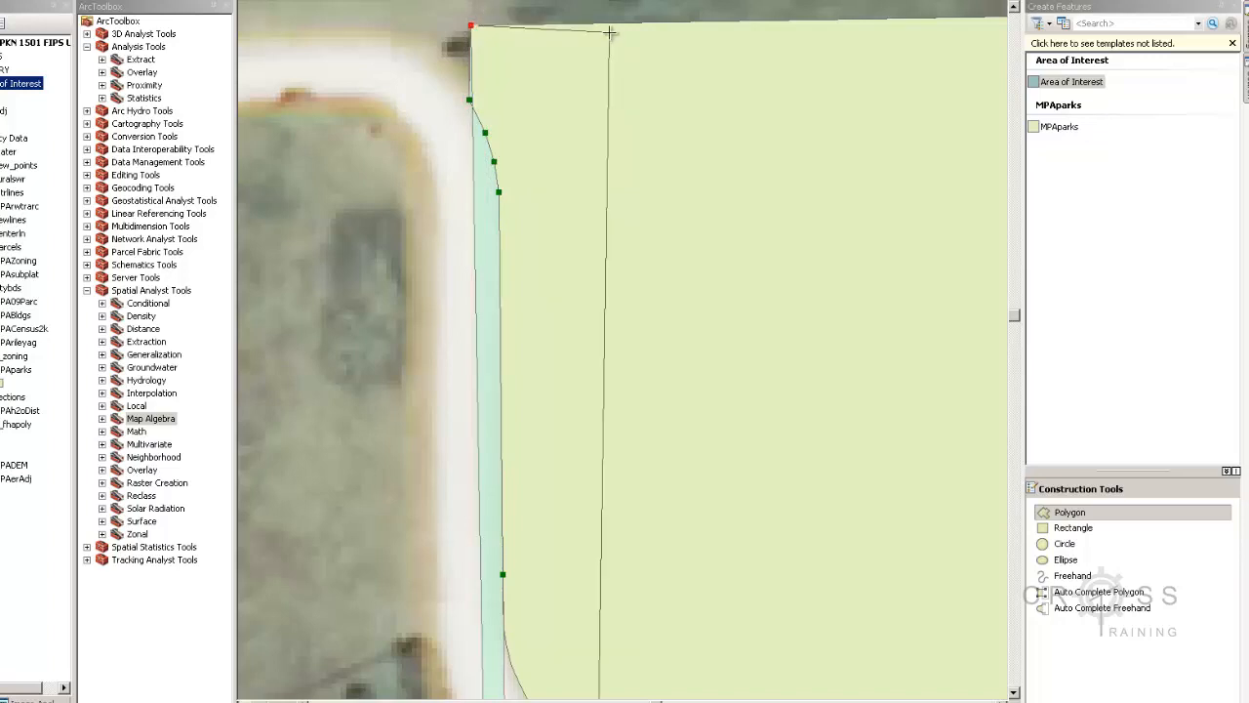
Continue the sketch across the north edge and around the parcel's northern tip
scroll(430, 212, "down", 5)
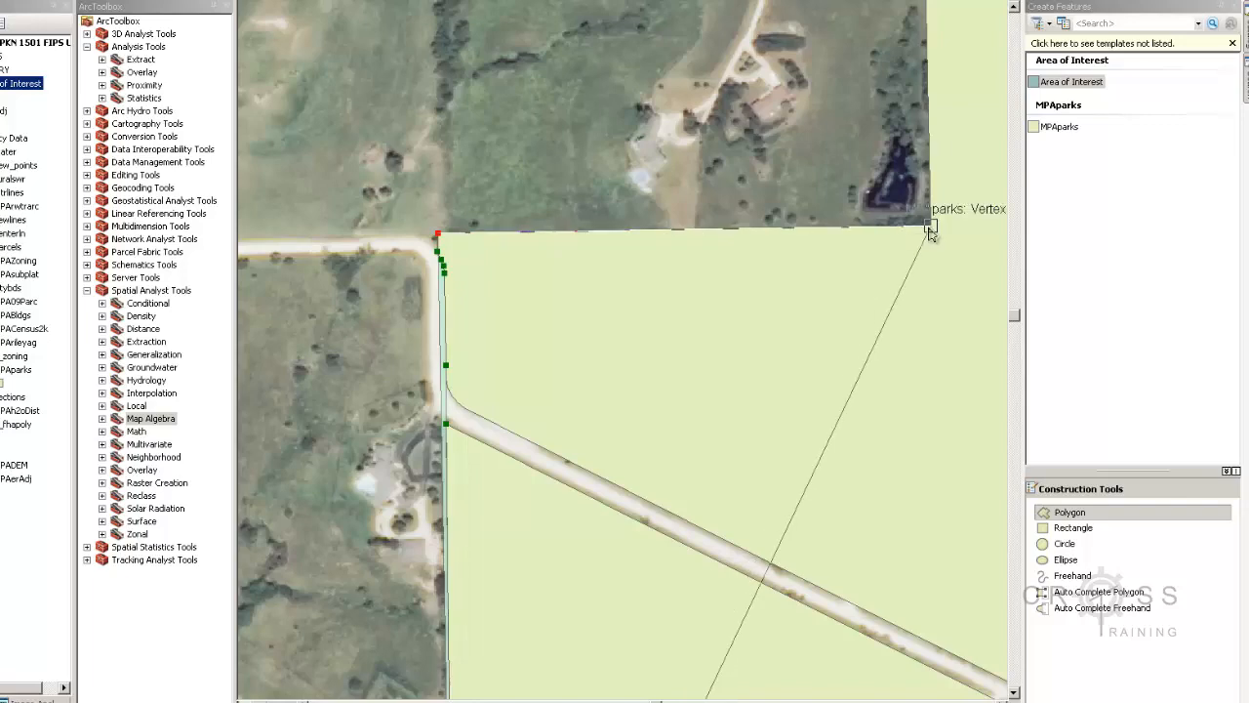
left_click(930, 227)
left_click_drag(945, 226, 699, 702)
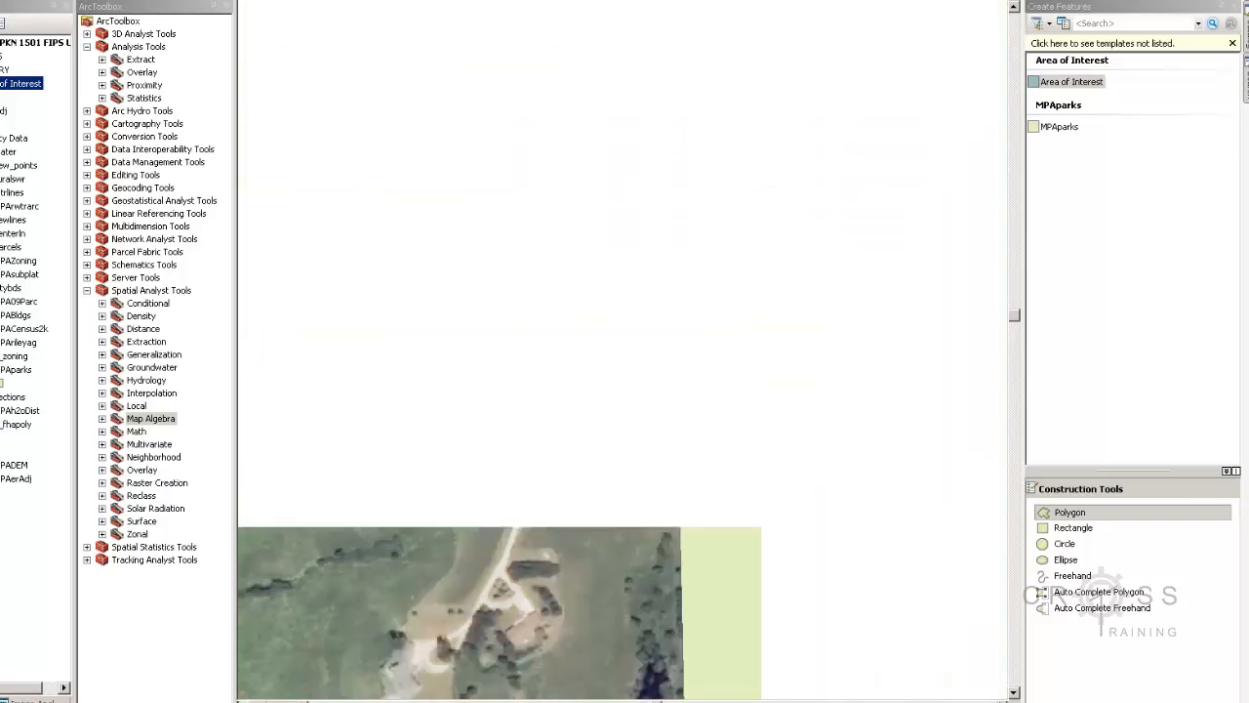
left_click_drag(700, 223, 718, 441)
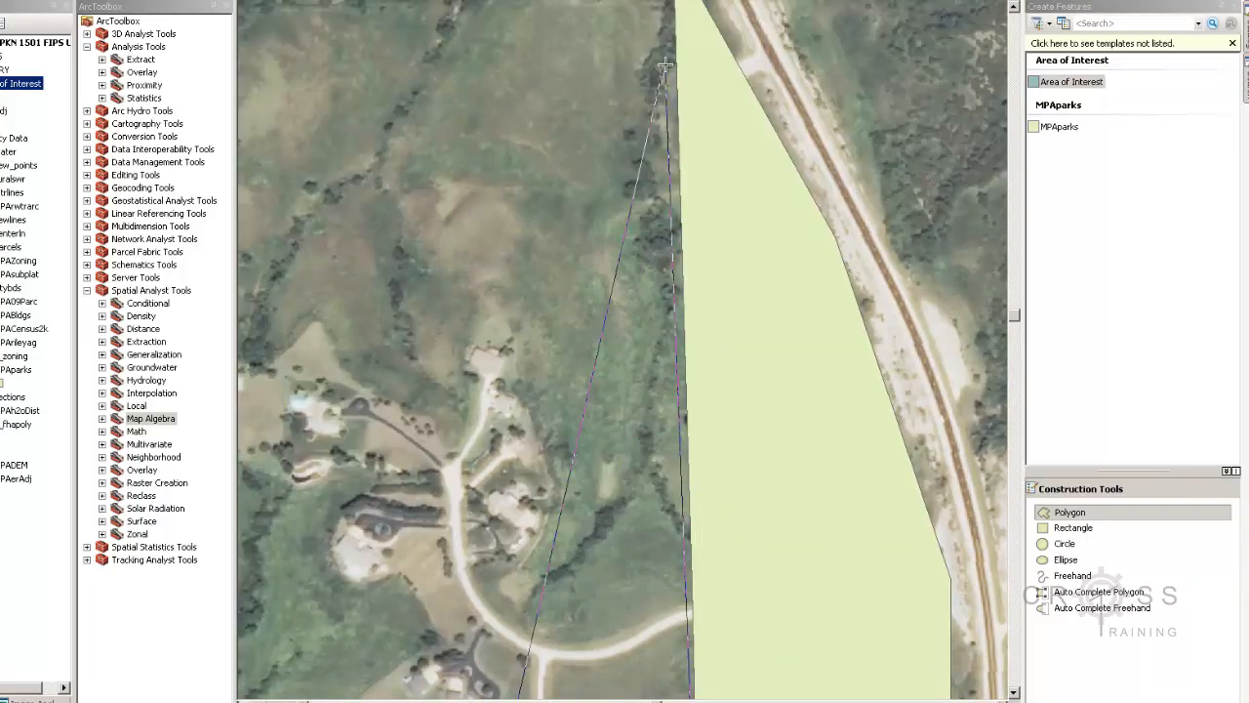
left_click_drag(675, 78, 706, 253)
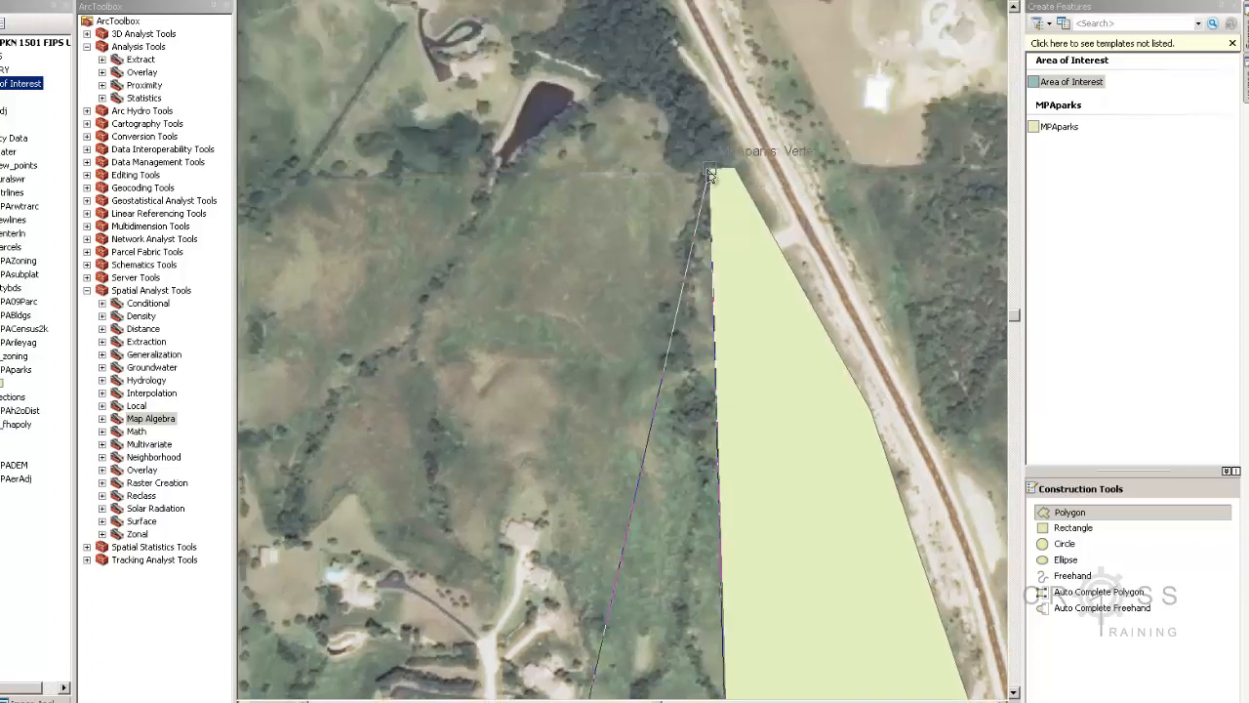
left_click(710, 171)
left_click(734, 168)
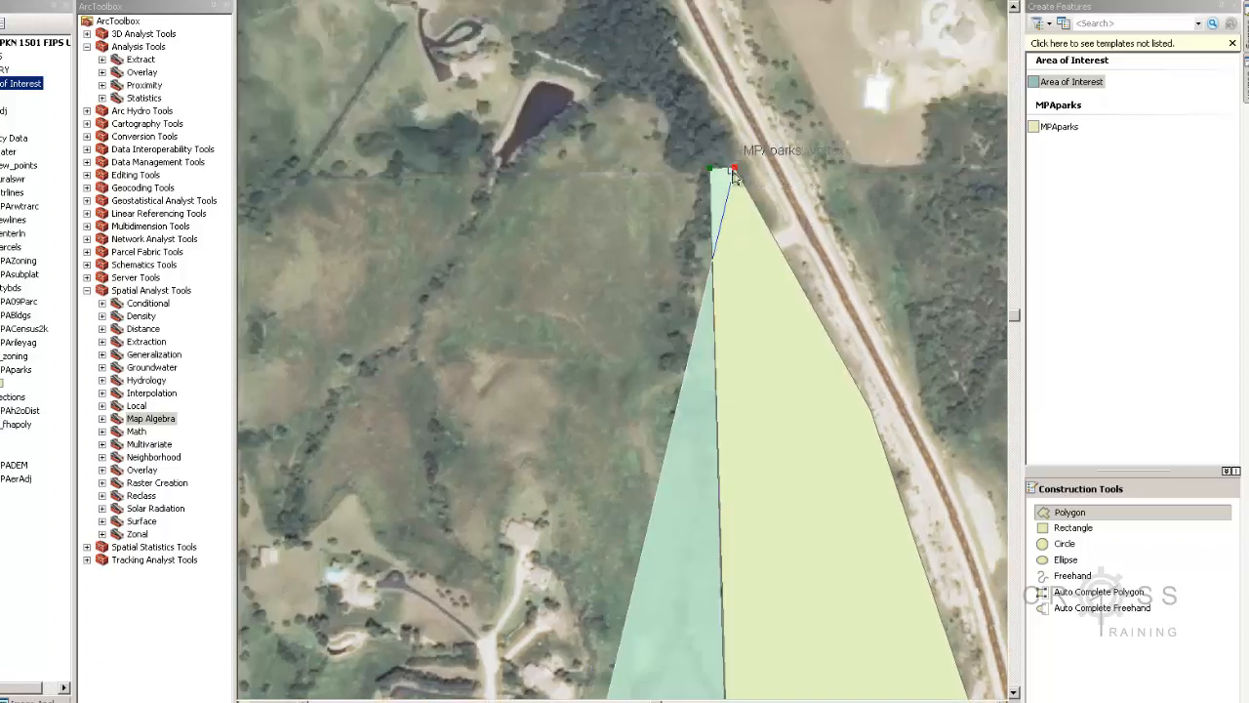
Add vertices down the parcel's east edge, snapping to its MPAparks corners
left_click(870, 410)
left_click_drag(868, 452, 704, 99)
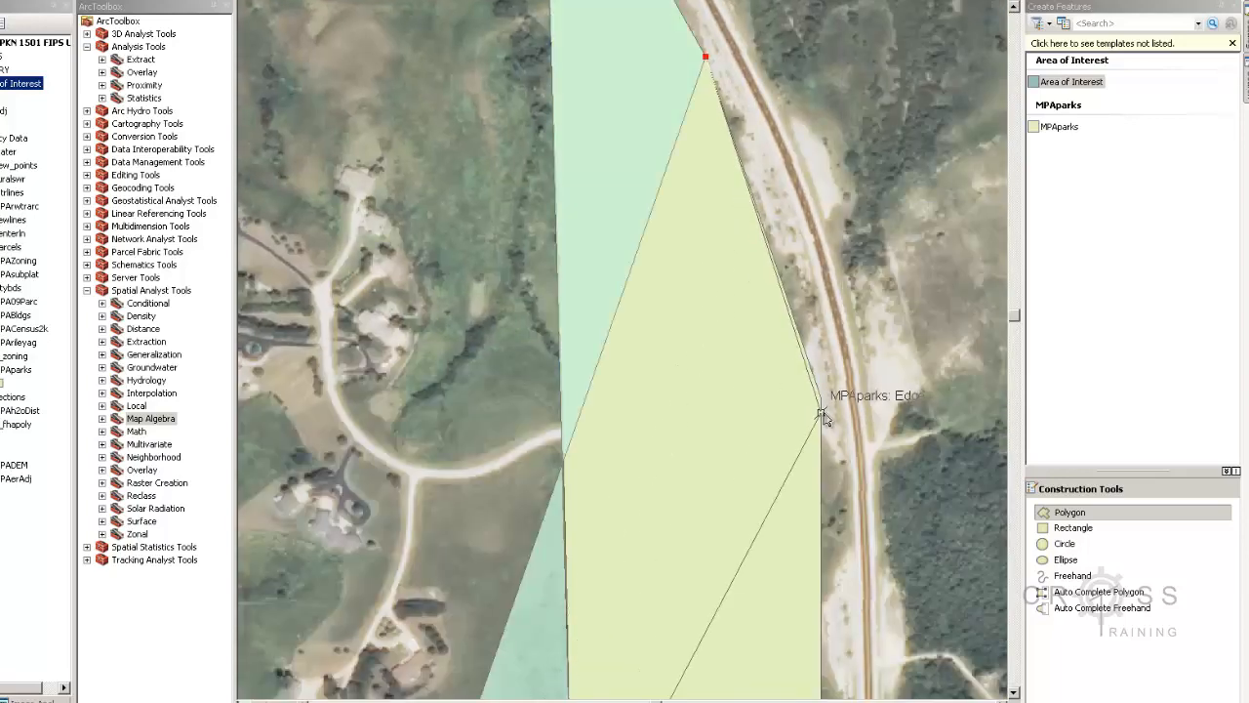
left_click(821, 399)
left_click_drag(822, 470, 793, 112)
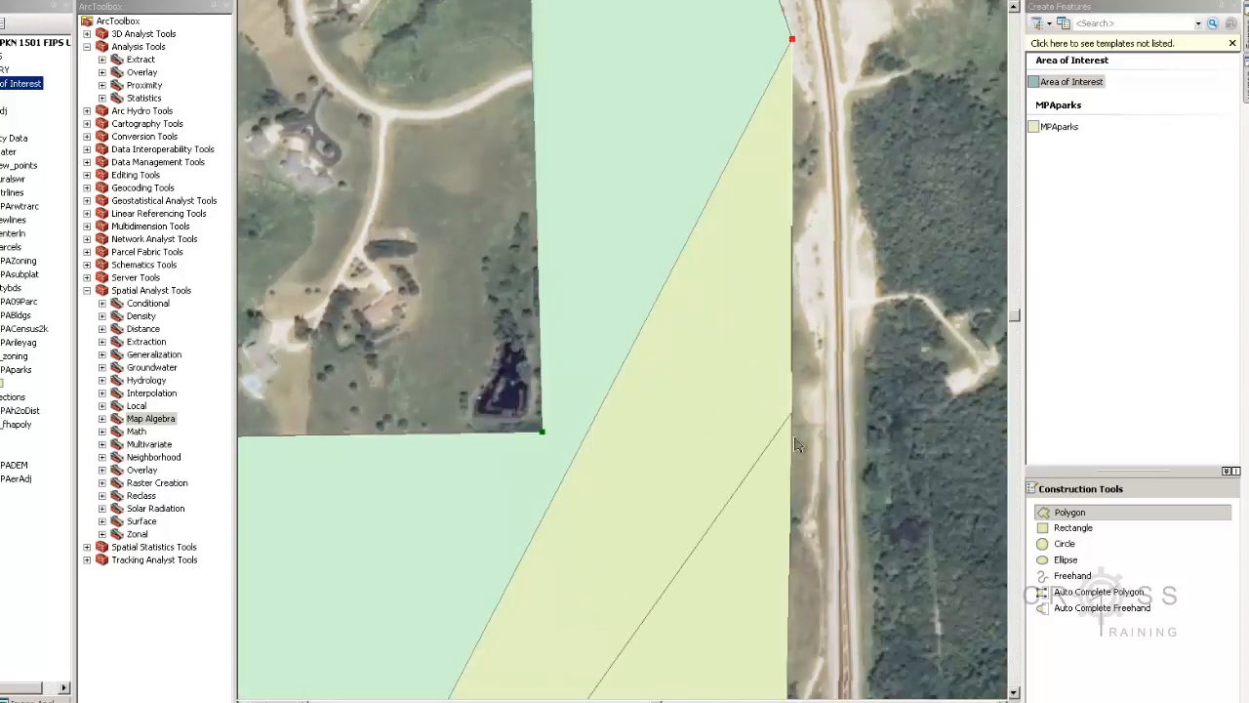
left_click(793, 250)
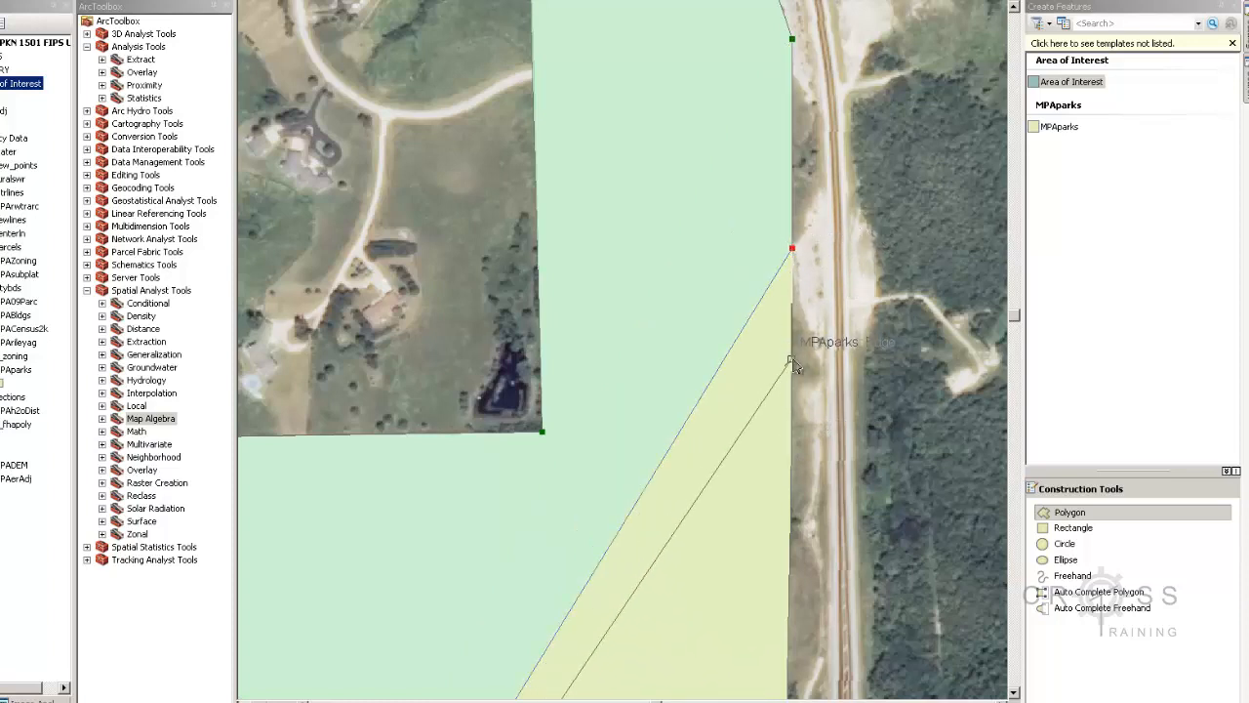
Extend the sketch down the east edge beside the road with snapped vertices
left_click(793, 514)
left_click_drag(793, 517, 798, 85)
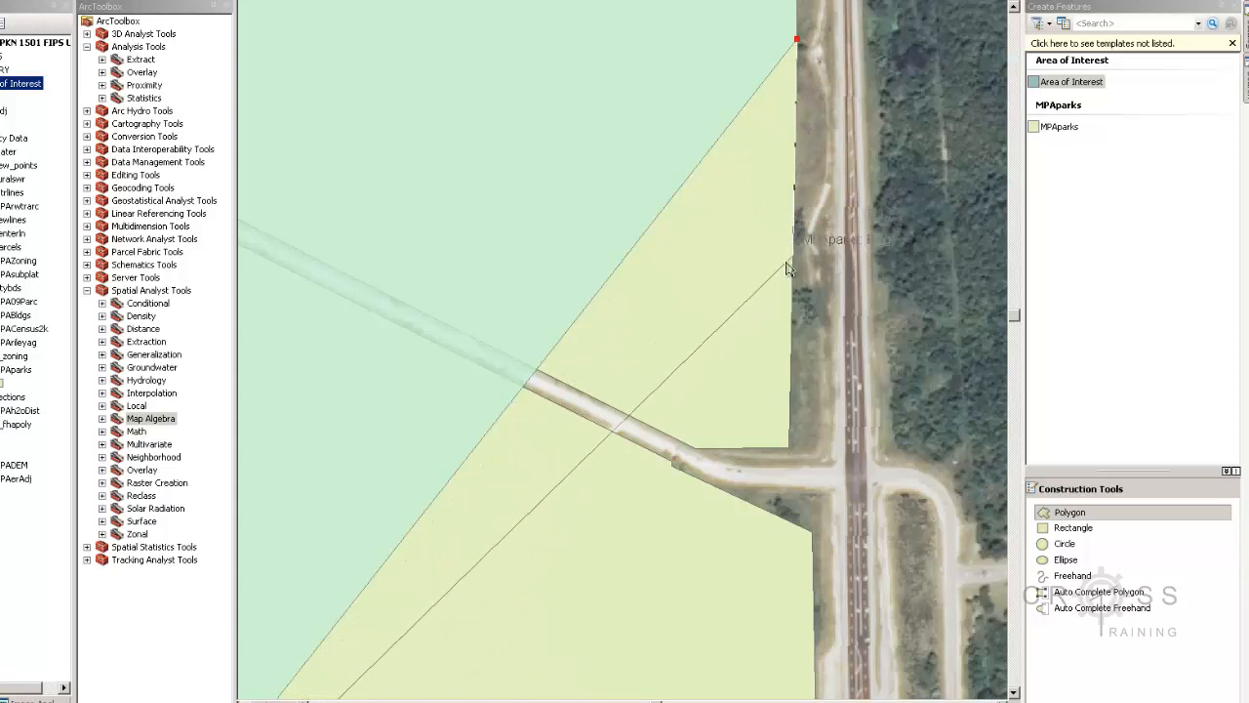
left_click(792, 336)
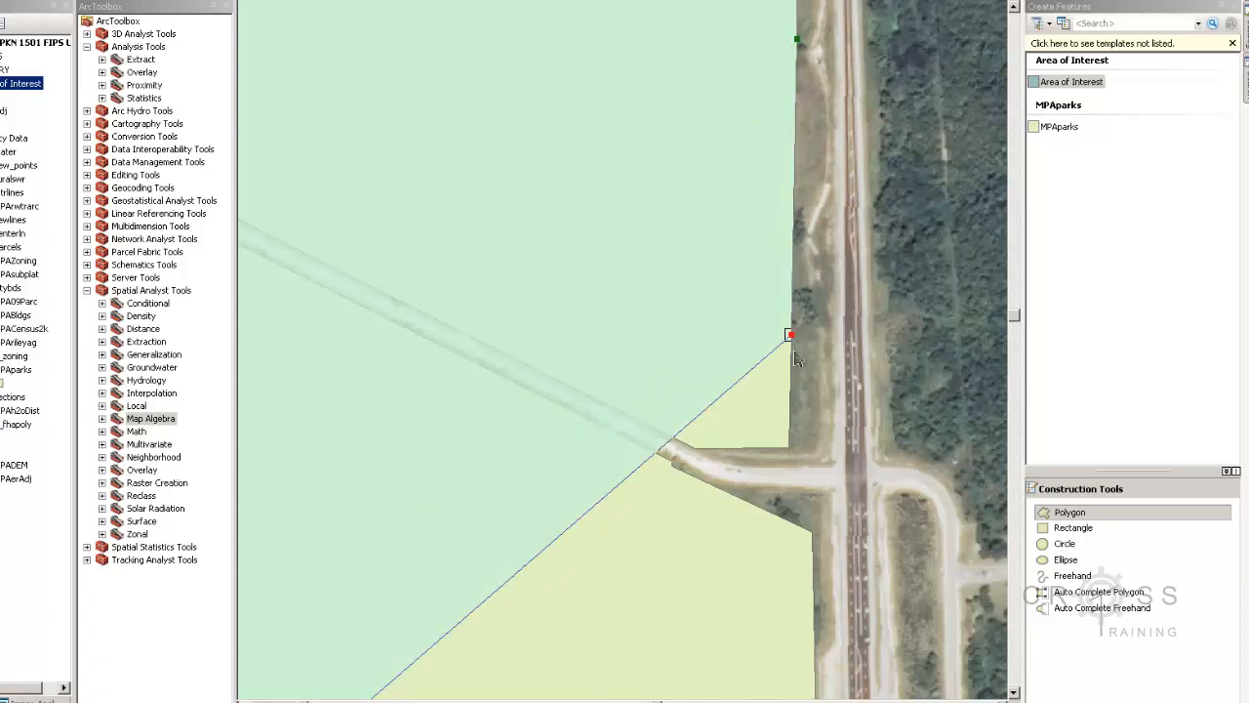
left_click(789, 448)
left_click(809, 532)
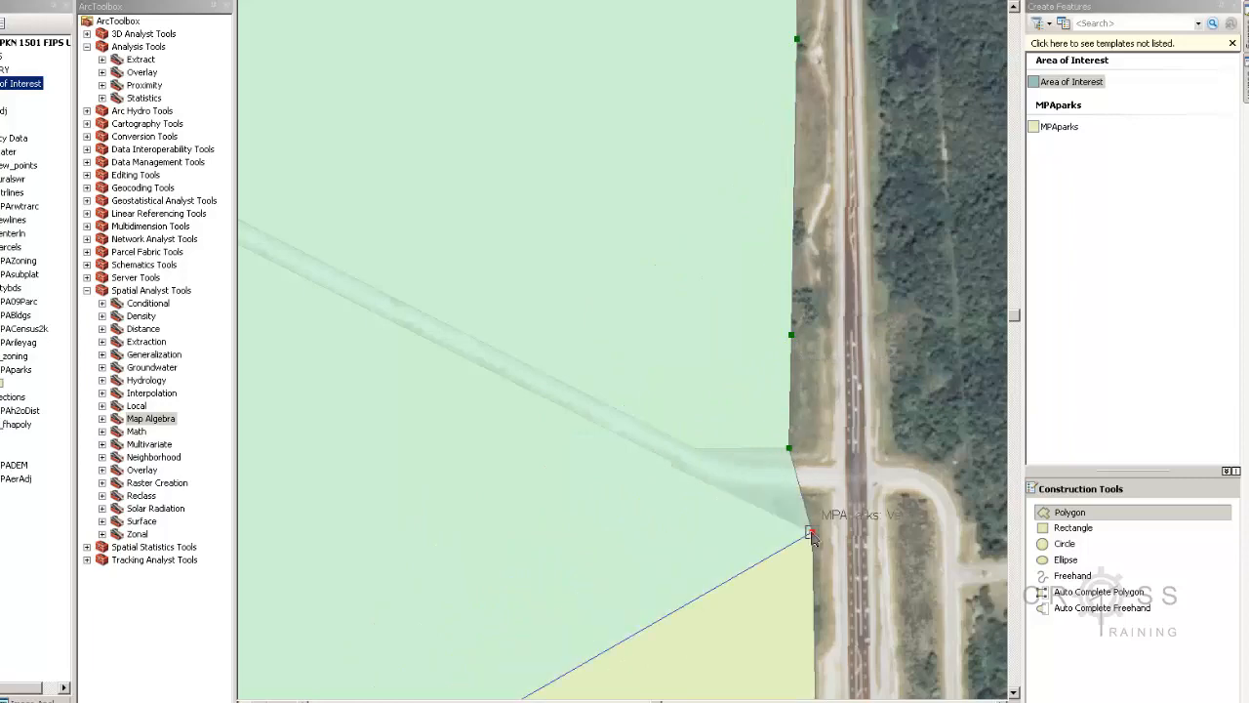
left_click_drag(811, 532, 804, 125)
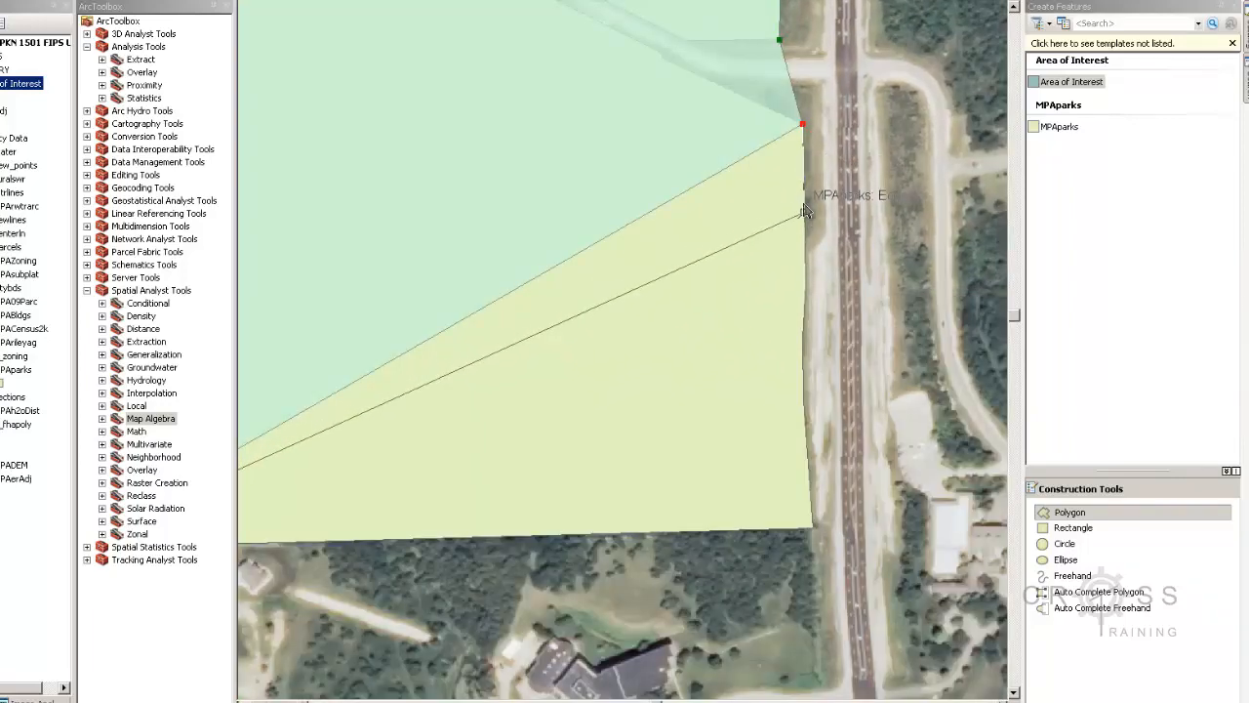
Continue vertices down the roadside to the park's southeast corner, snapping to MPAparks
left_click(803, 203)
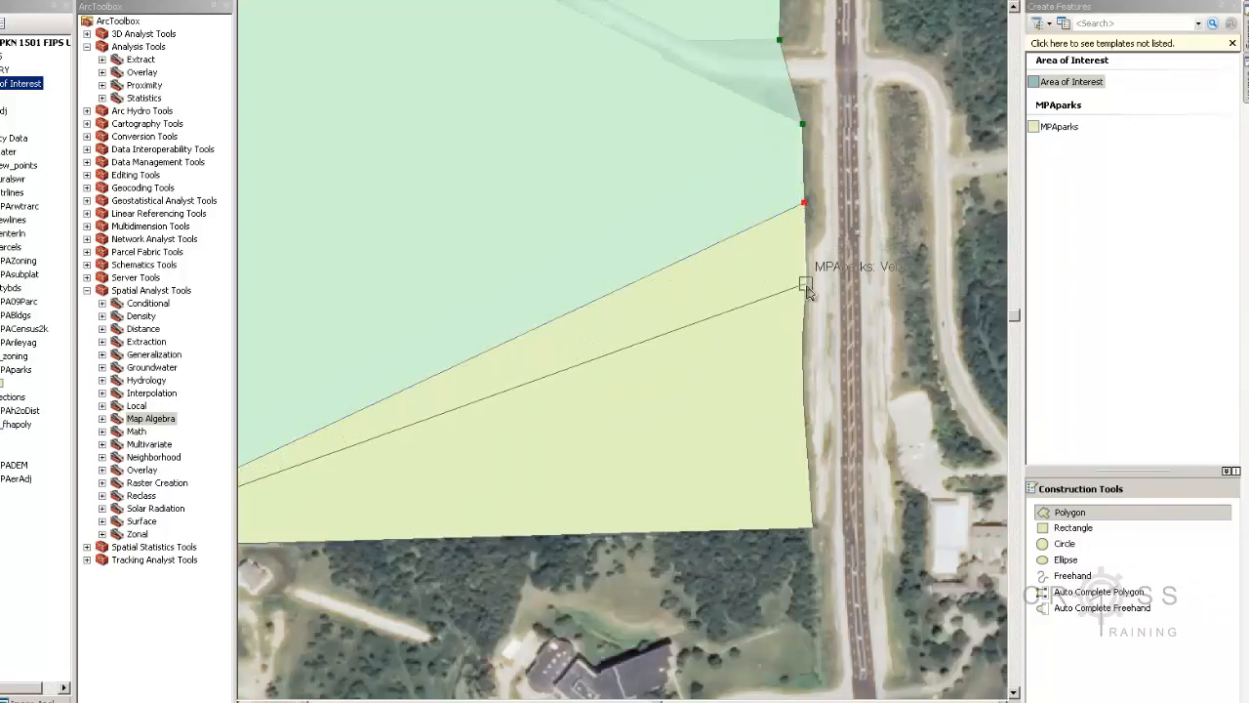
left_click(805, 285)
left_click(801, 339)
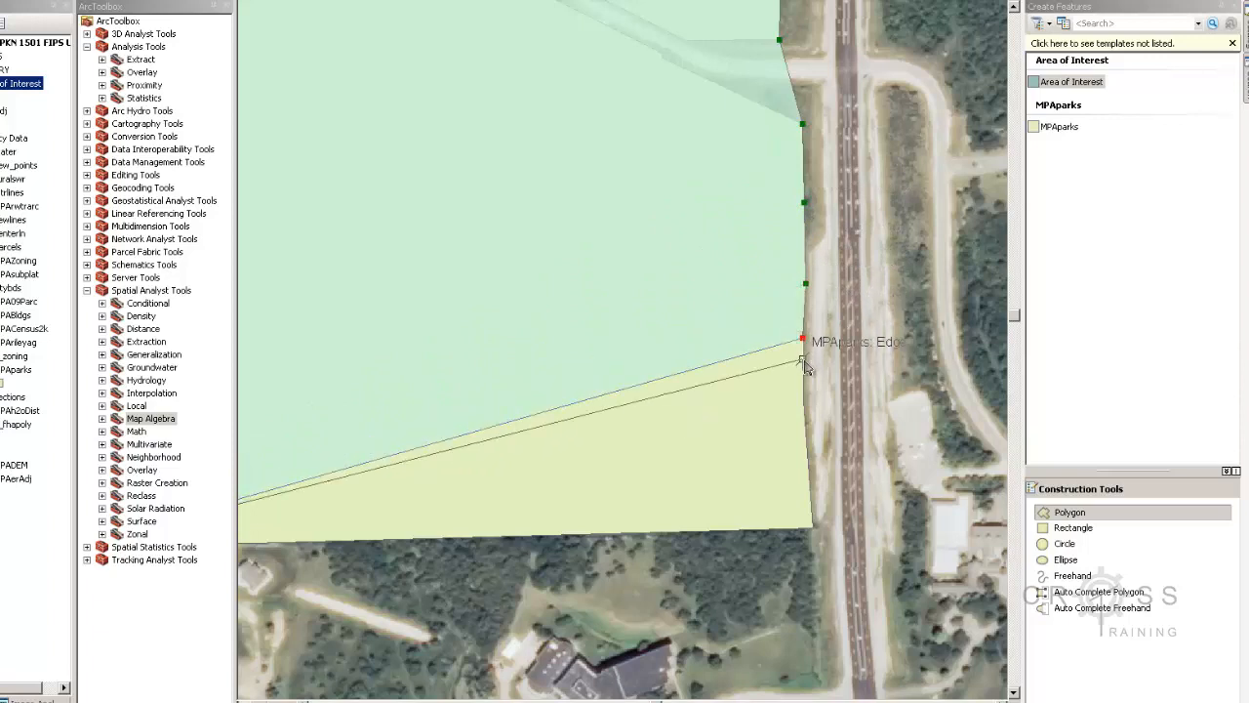
left_click(803, 400)
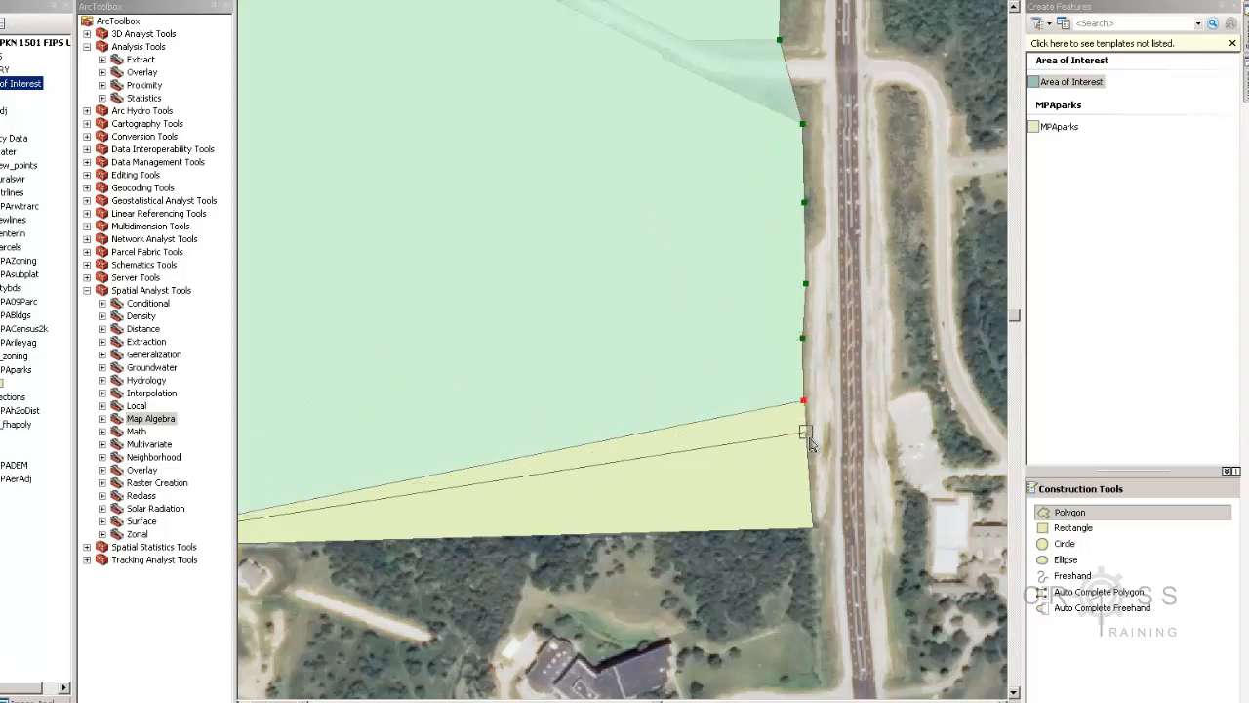
left_click(809, 440)
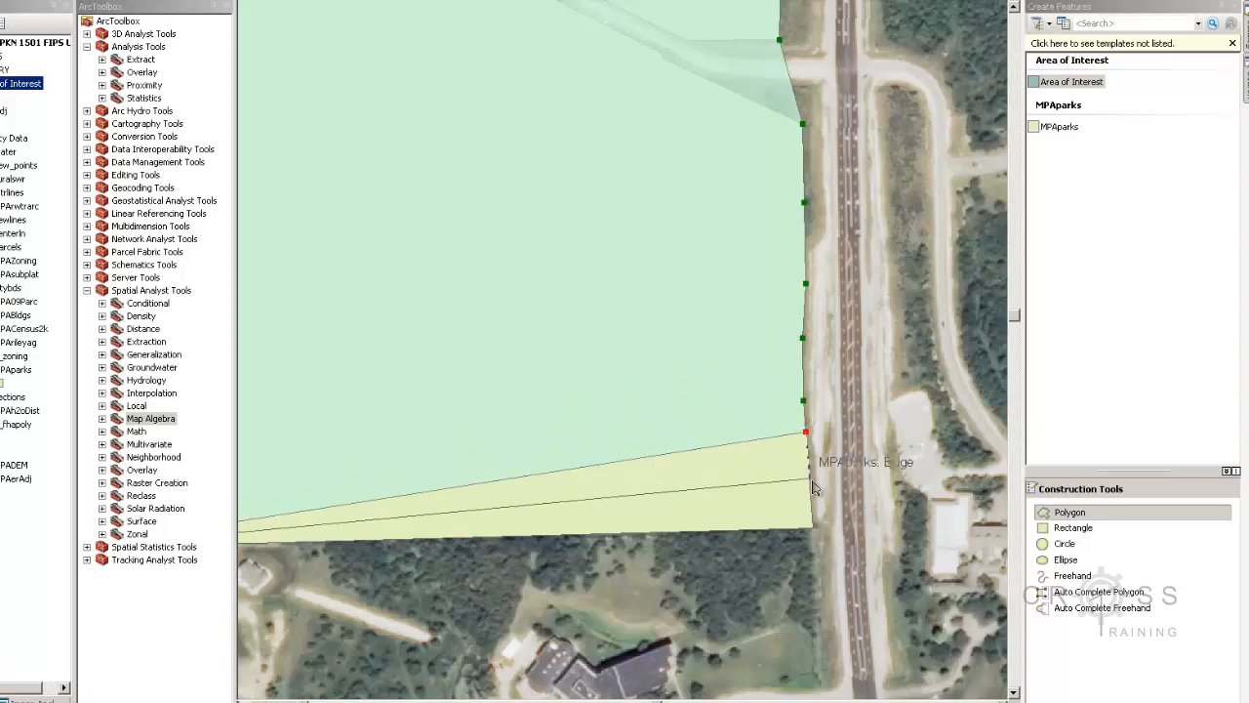
left_click(812, 528)
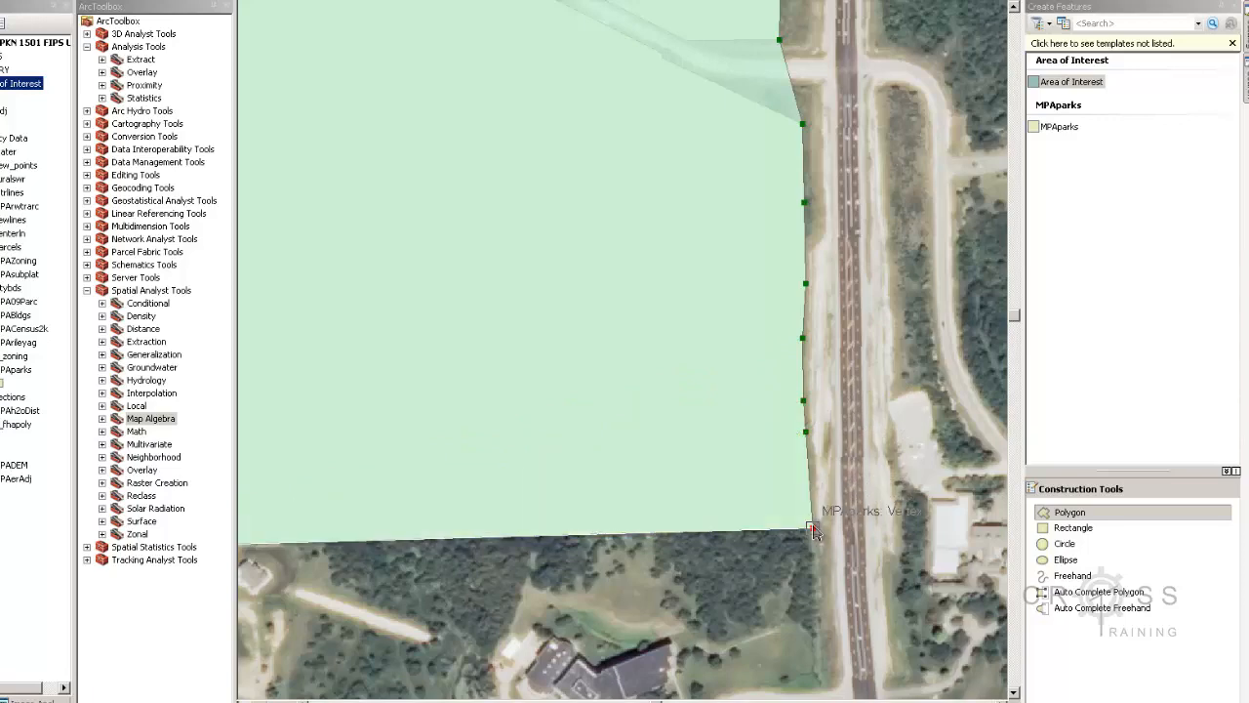
left_click_drag(611, 533, 1018, 521)
mouse_move(660, 527)
left_mouse_down()
mouse_move(811, 533)
mouse_move(641, 460)
left_mouse_up()
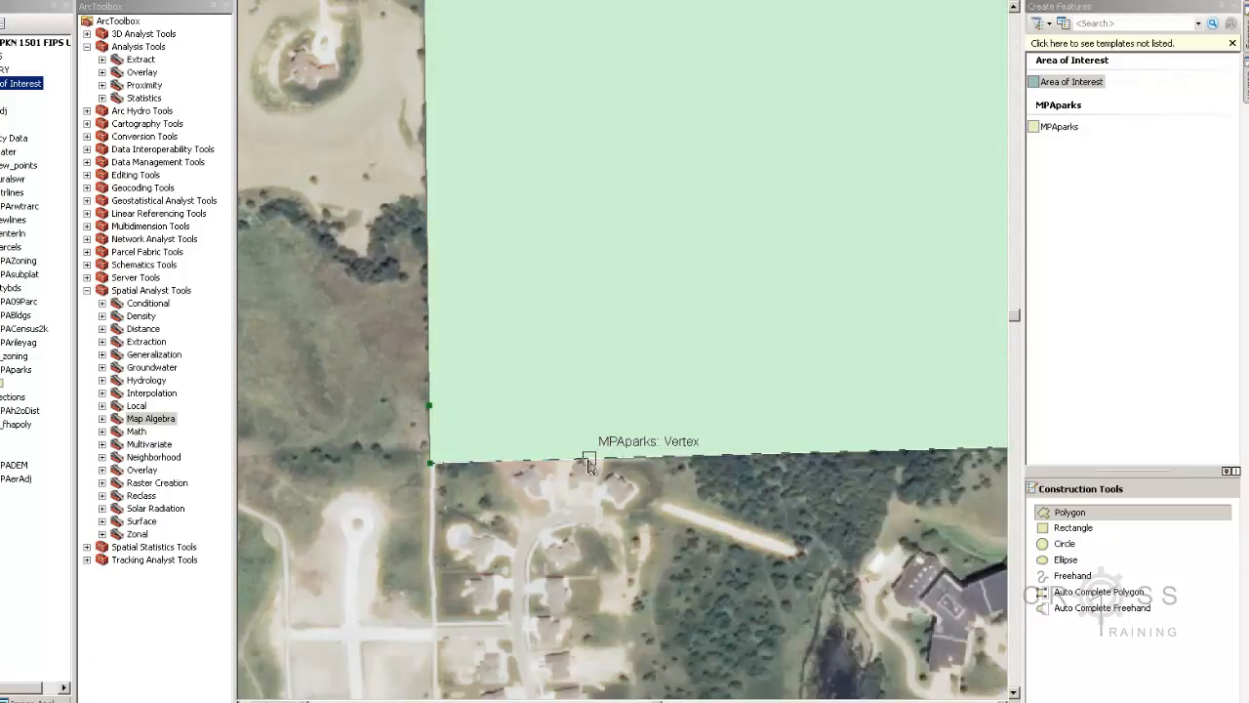
Finish the Area of Interest polygon sketch and turn on Edit Vertices for its outline
double_click(589, 461)
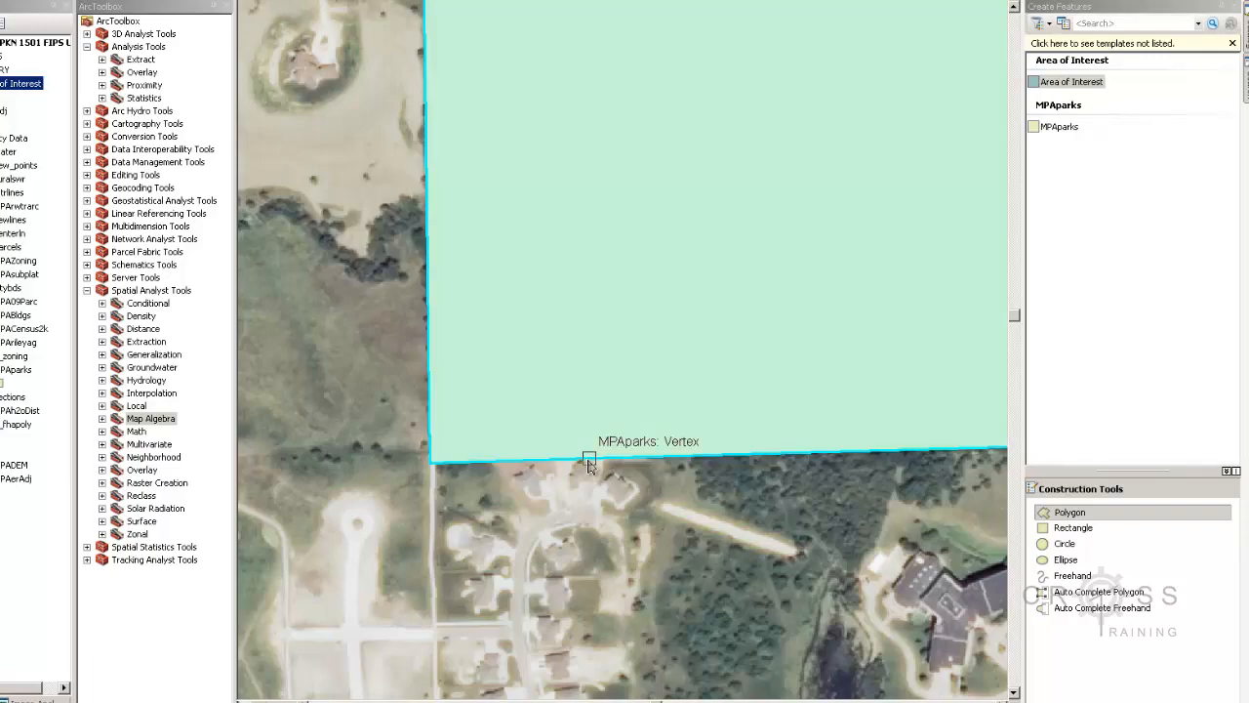
left_click_drag(797, 455, 711, 557)
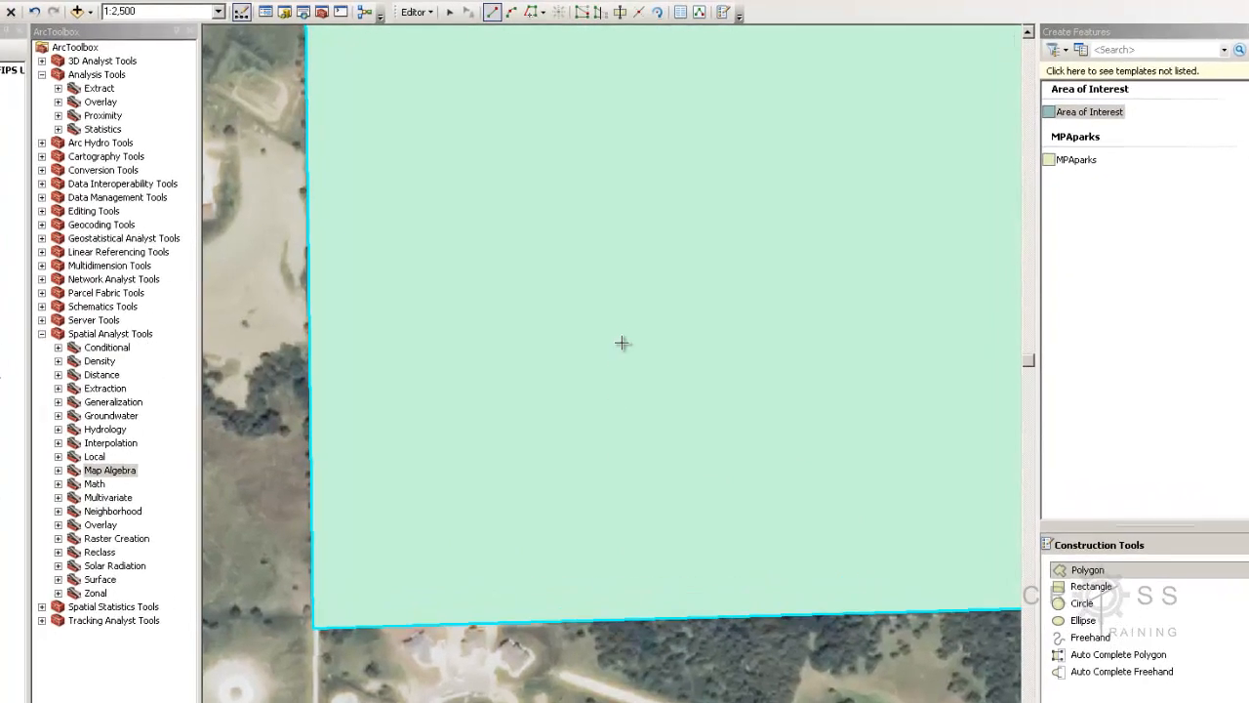
left_click(581, 14)
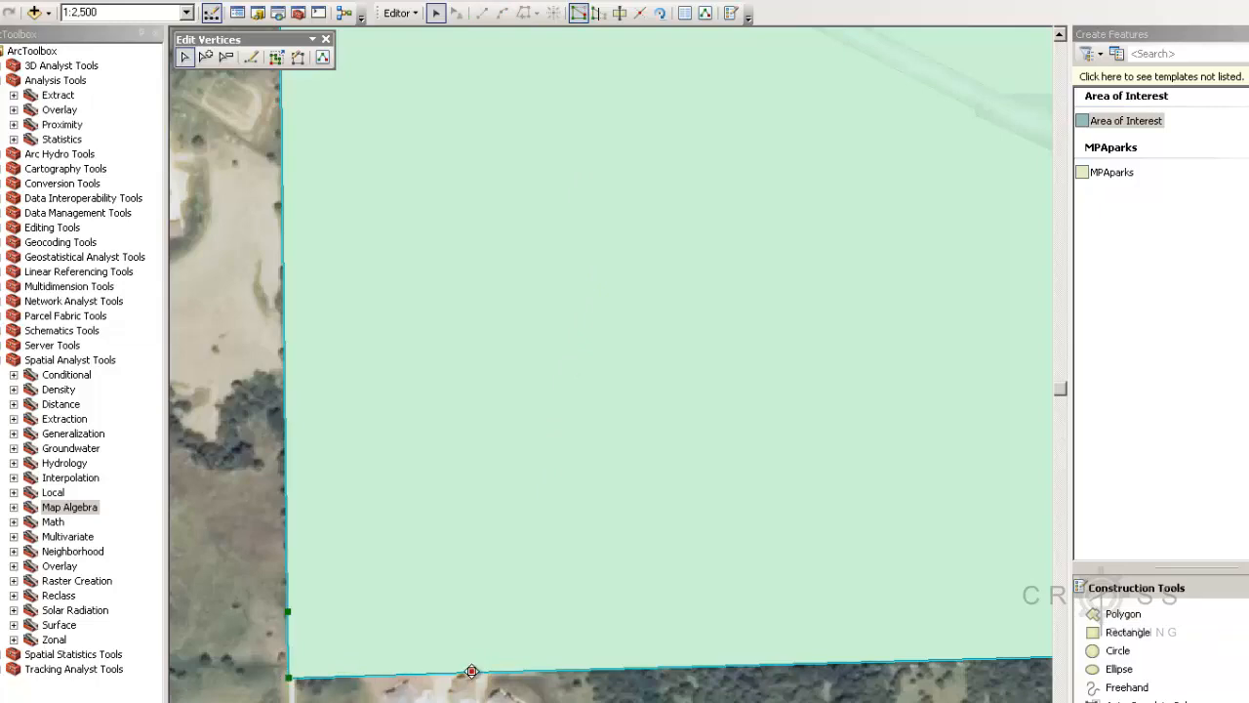
Check the vertex and segment sketch menus, then exit vertex editing unchanged via the Edit Tool
right_click(472, 671)
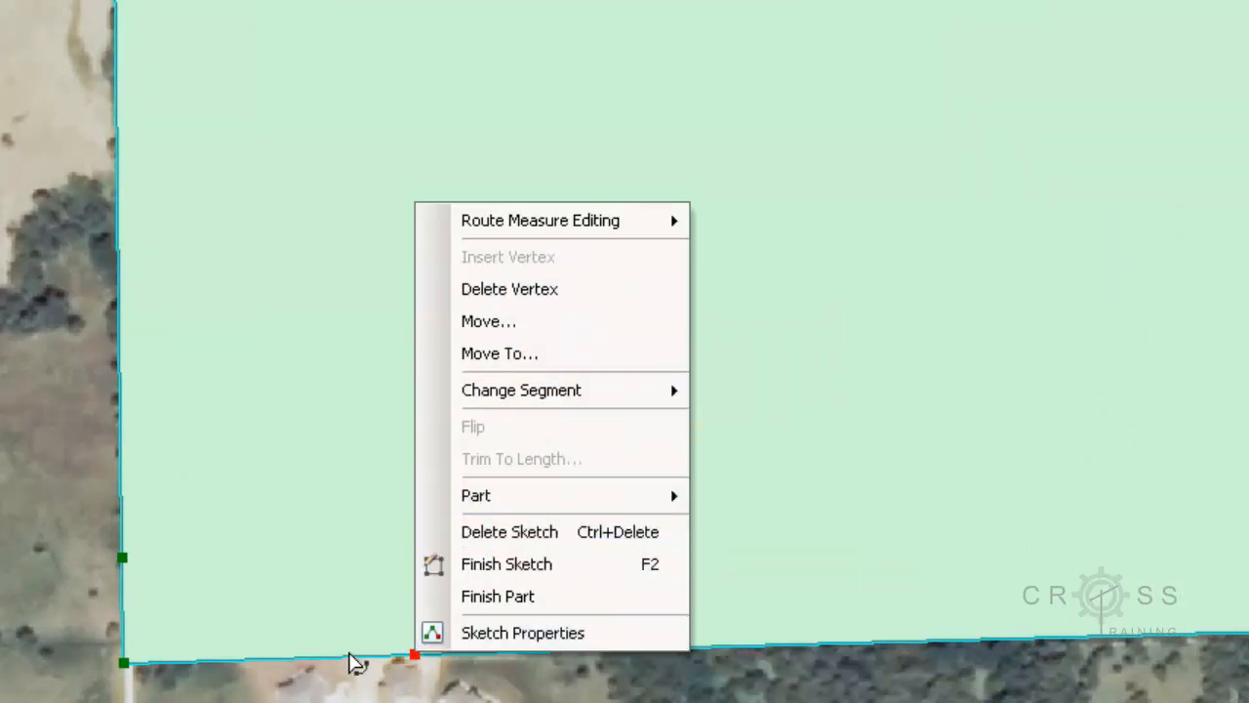
right_click(350, 658)
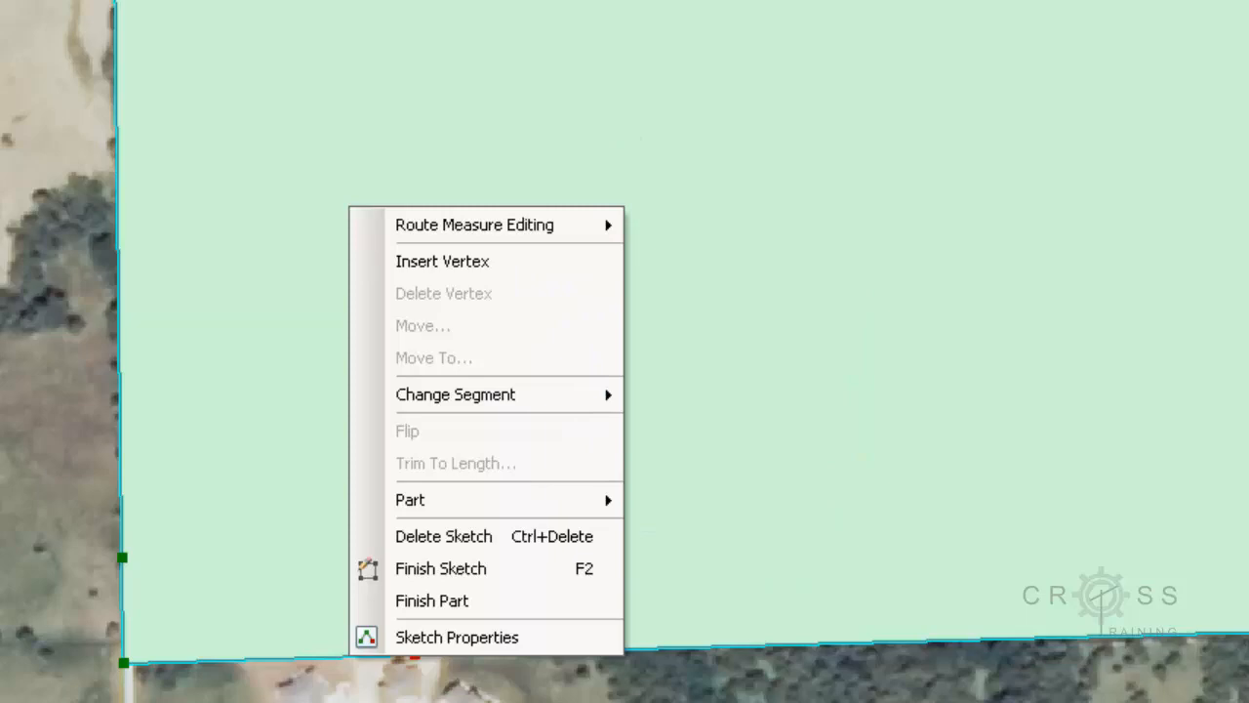
left_click(828, 34)
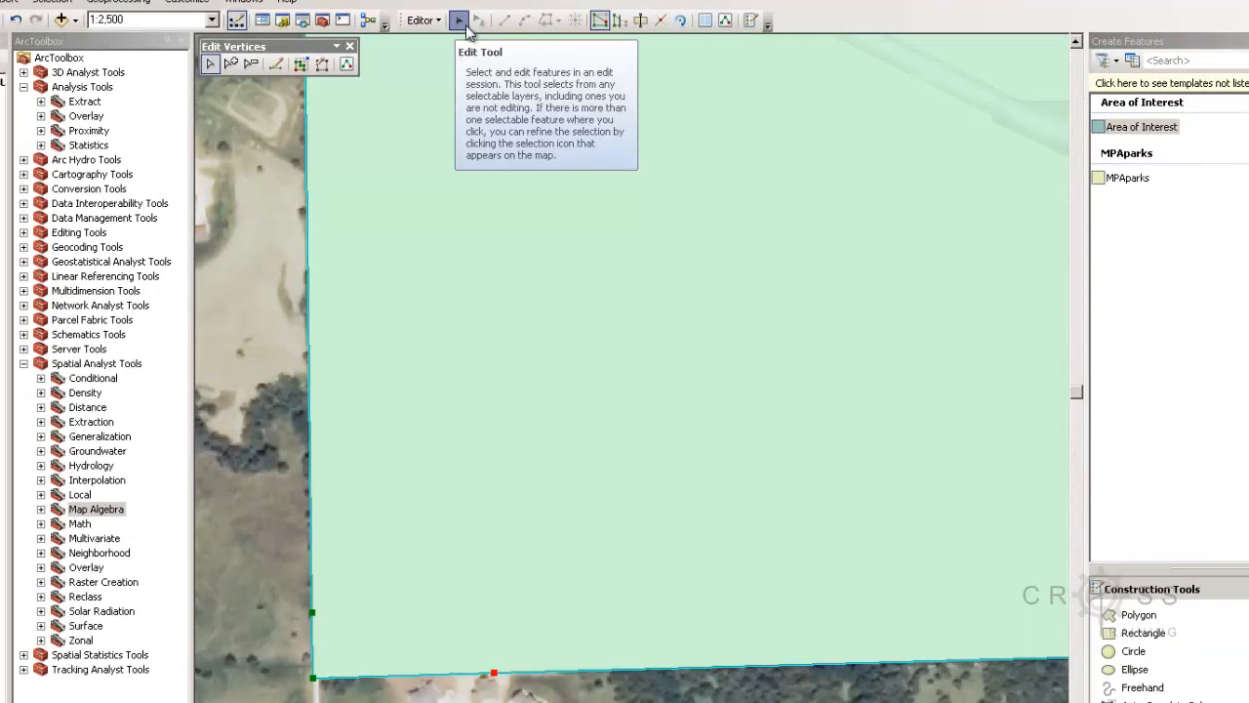
left_click(458, 21)
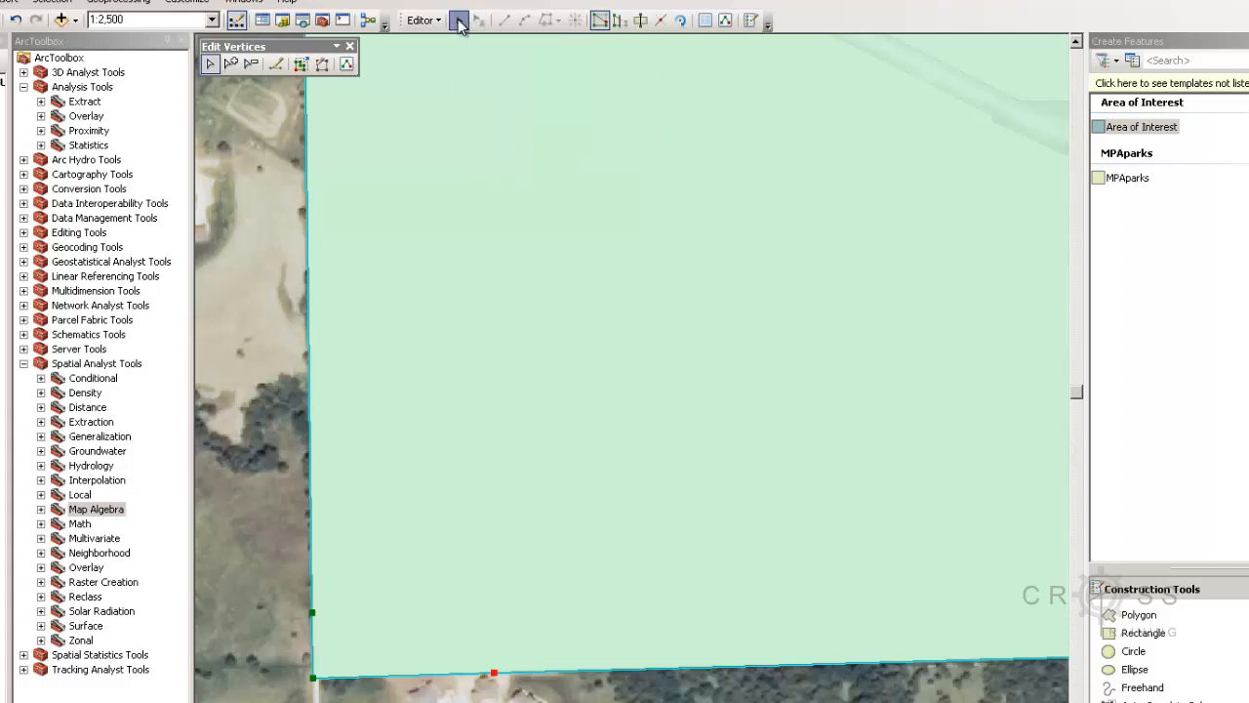
left_click(227, 333)
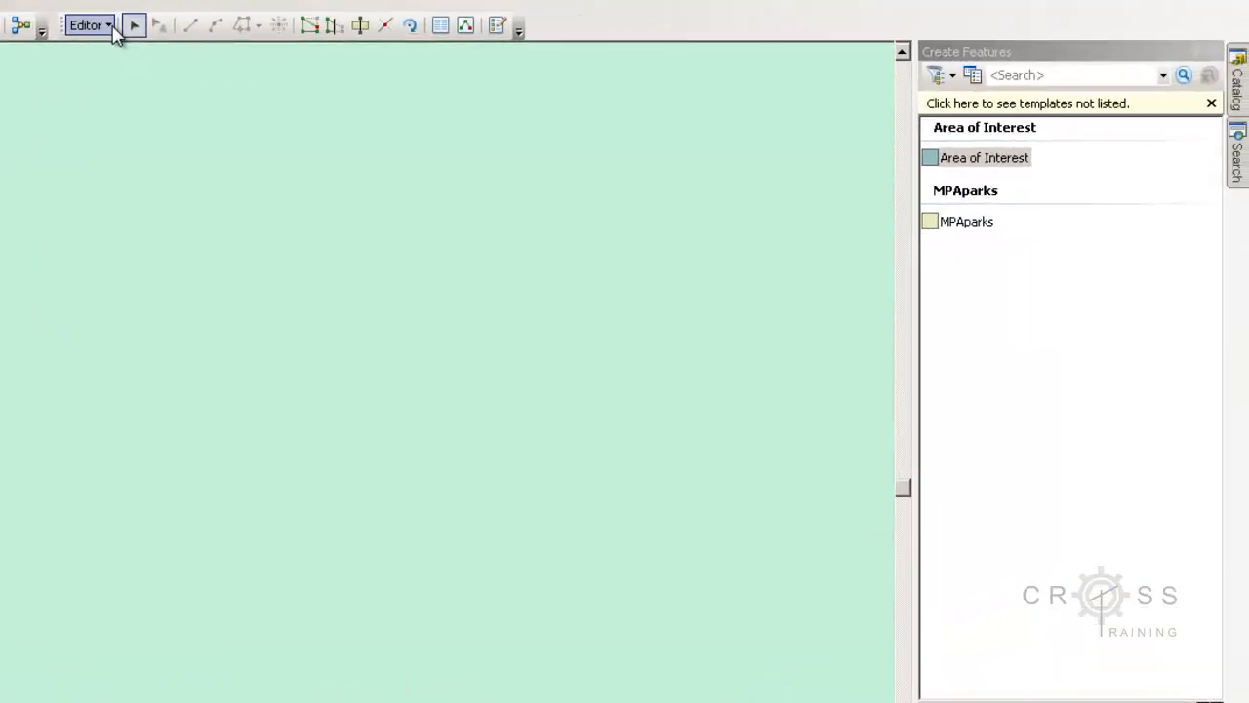
Save the edits to the Area of Interest layer and stop the editing session
left_click(113, 28)
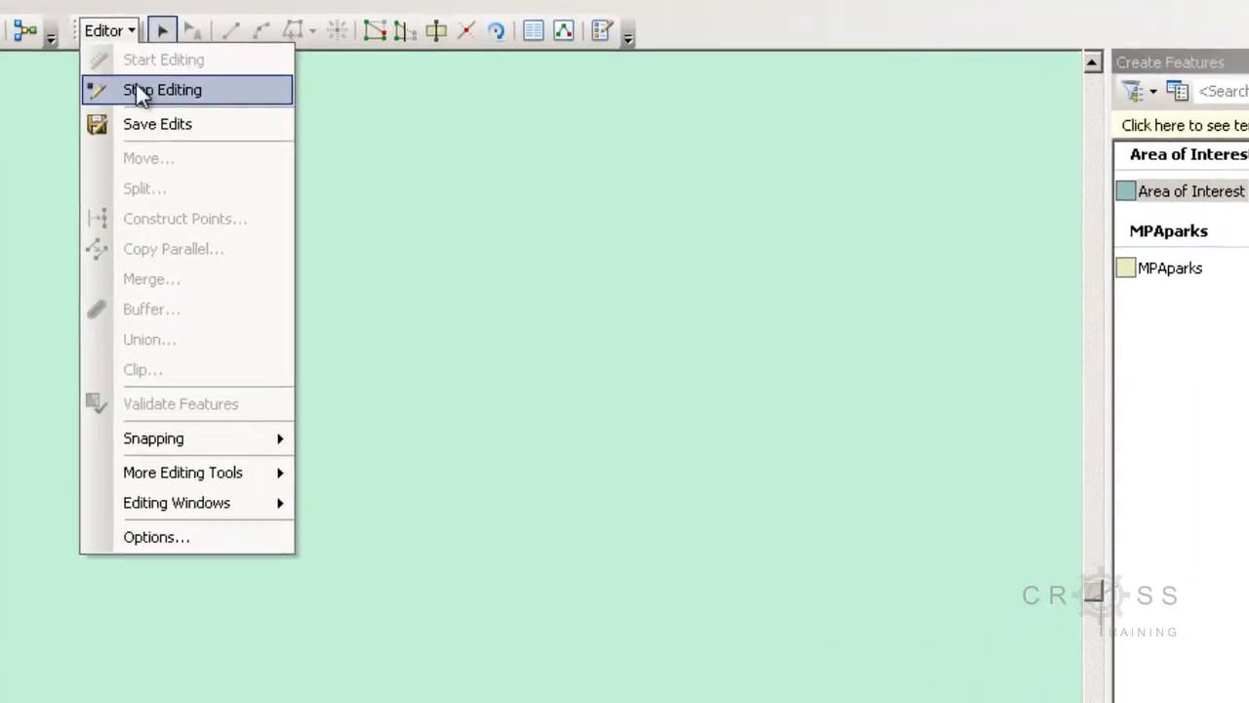
left_click(145, 124)
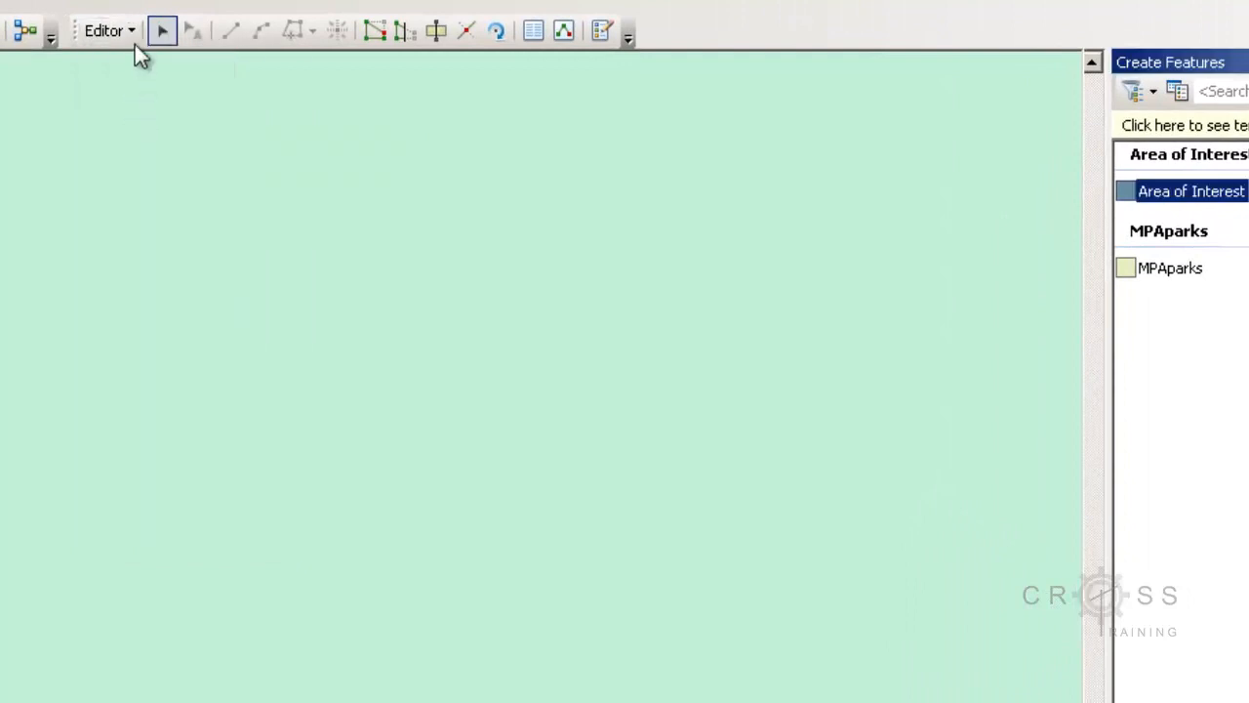
left_click(133, 32)
left_click(131, 93)
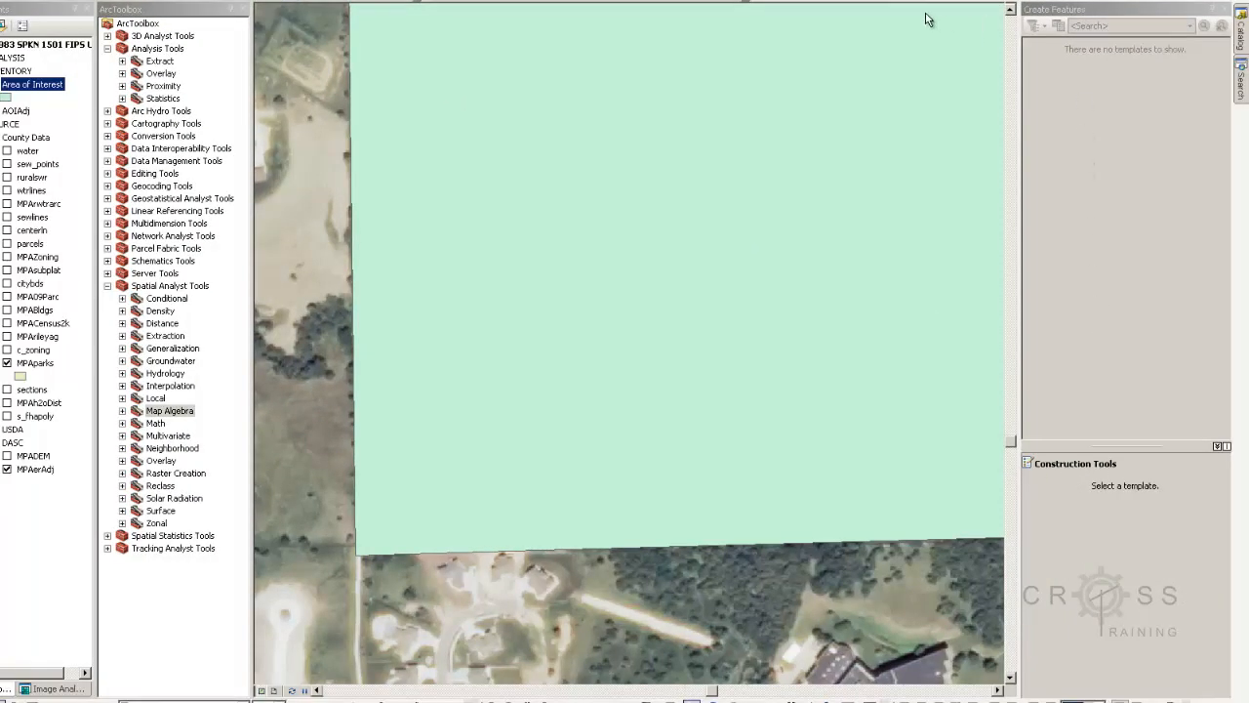
Close the Create Features window and zoom out to show the whole Area of Interest polygon
left_click(1226, 12)
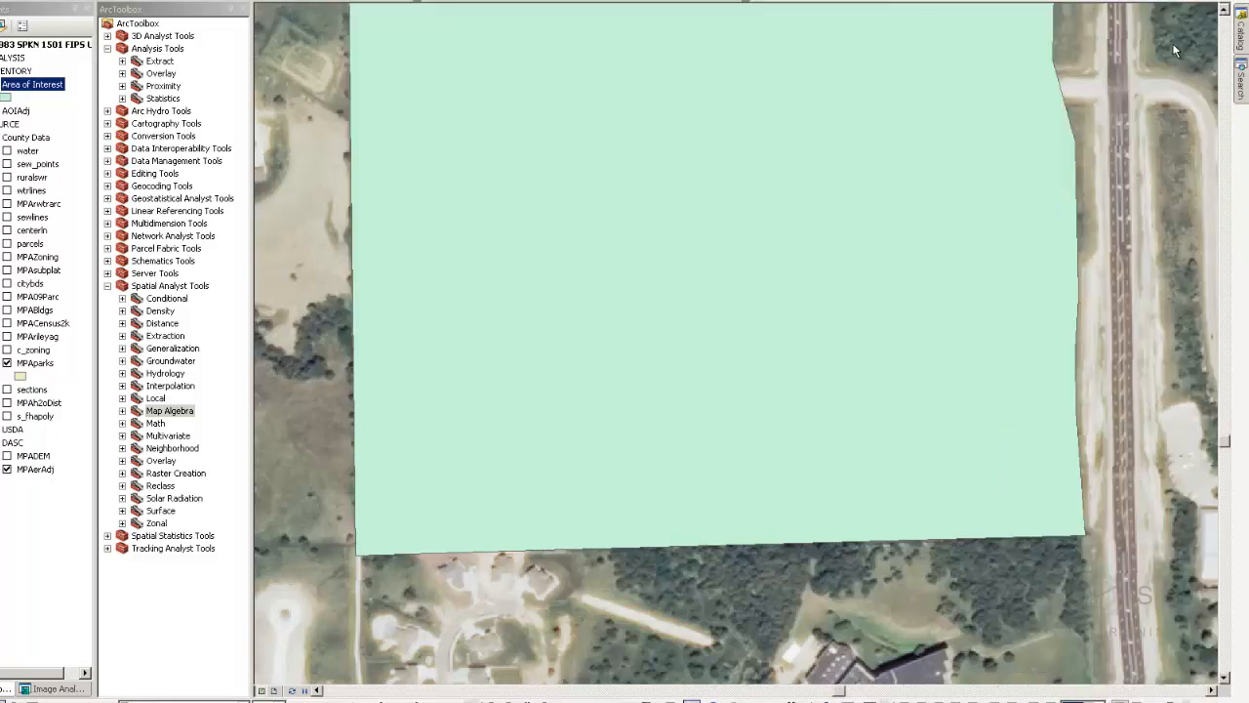
left_click_drag(1026, 104, 878, 469)
scroll(941, 224, "down", 5)
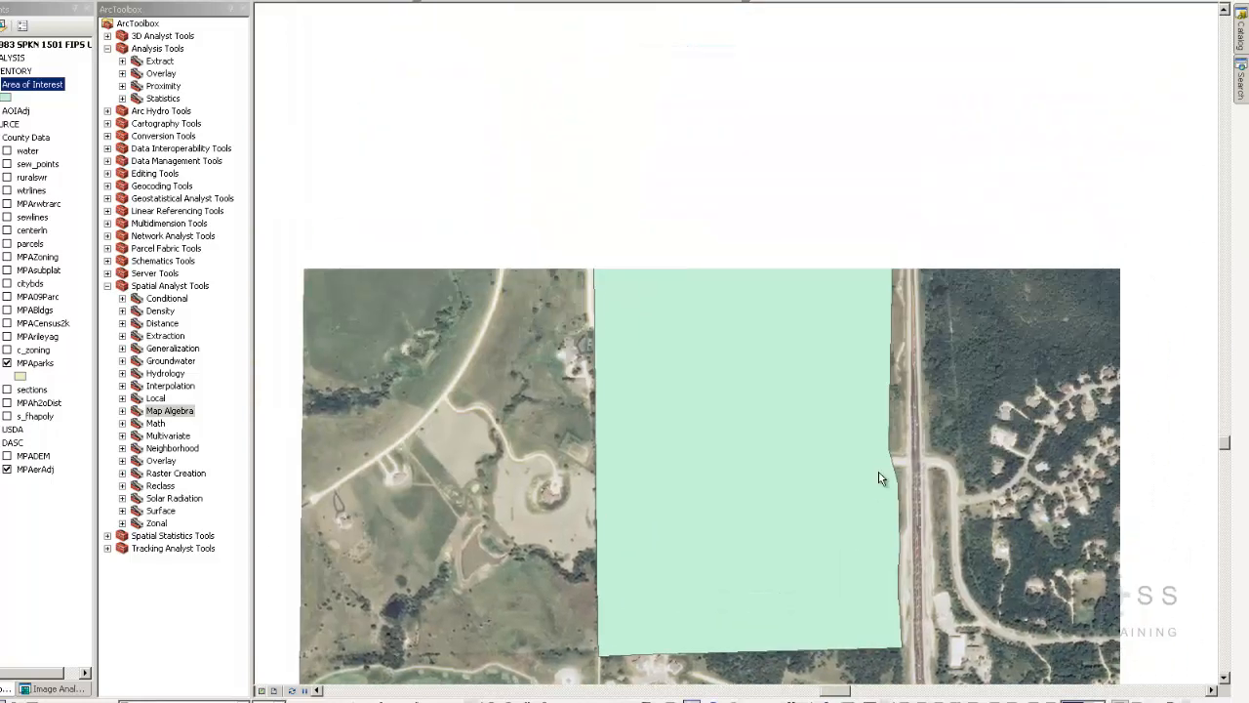
scroll(878, 469, "down", 1)
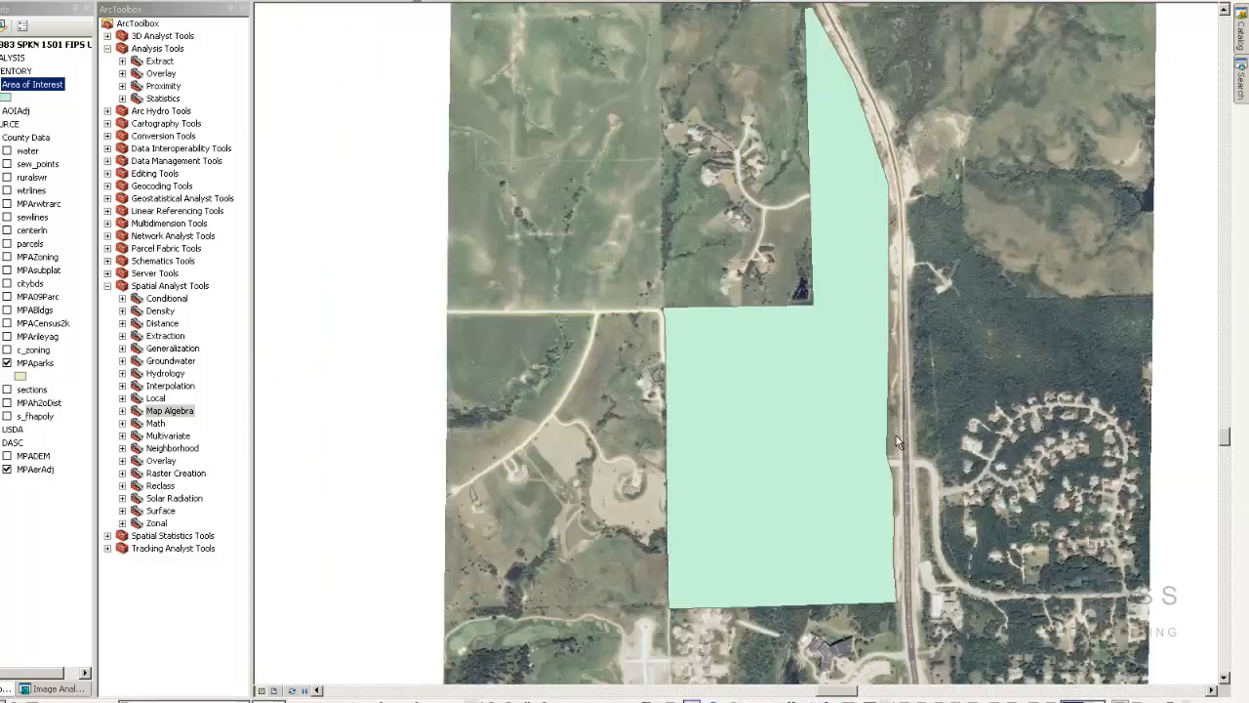
left_click_drag(855, 418, 493, 415)
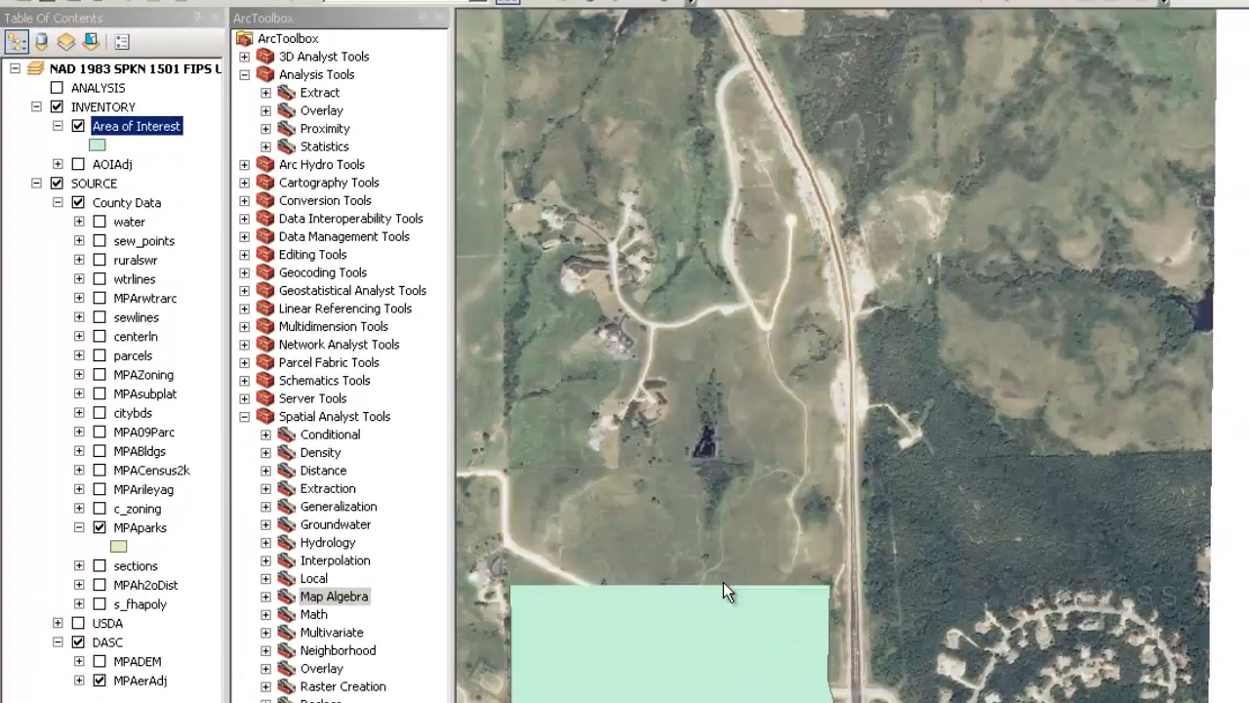
Give the Area of Interest fill symbol a 2-point Boundary, City dashed outline
right_click(171, 130)
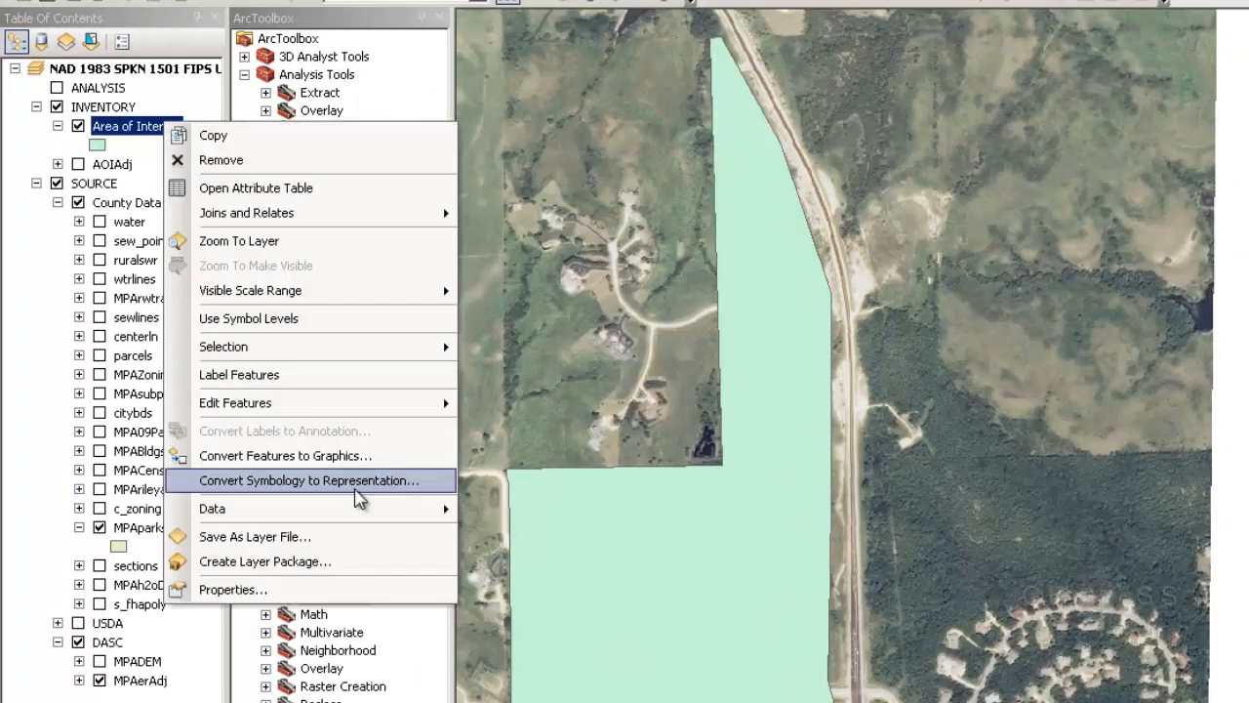
left_click(357, 586)
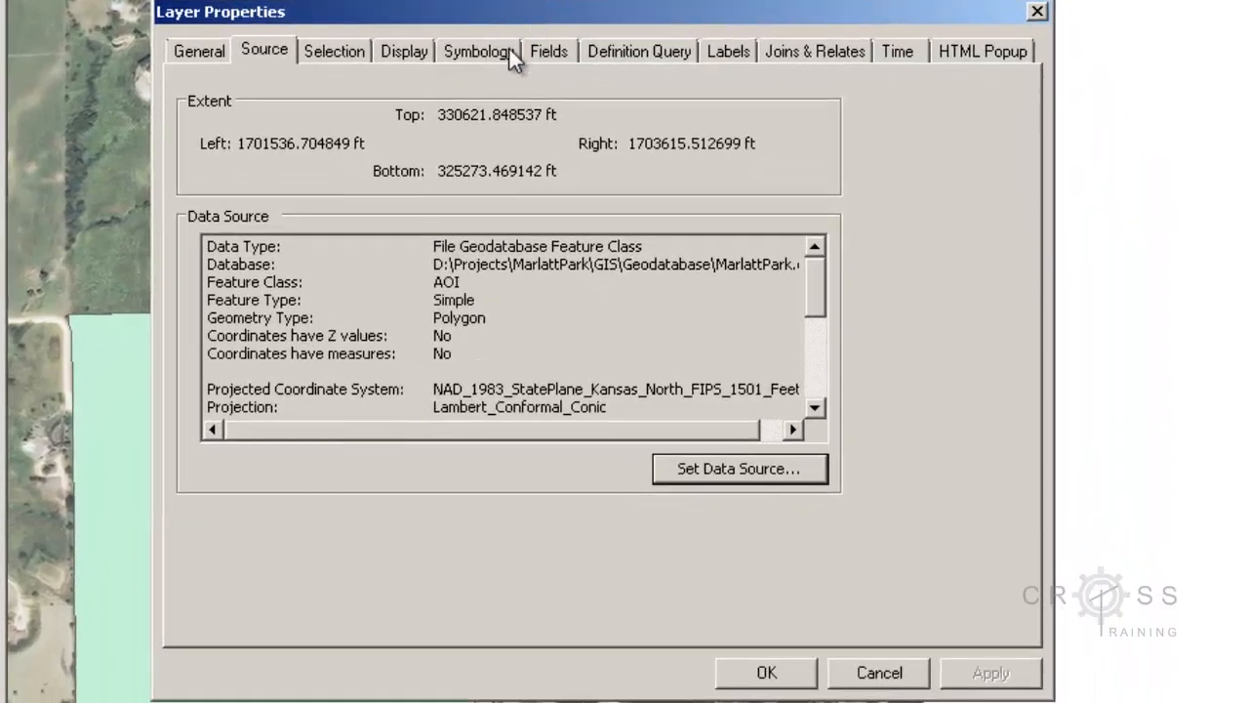
left_click(503, 48)
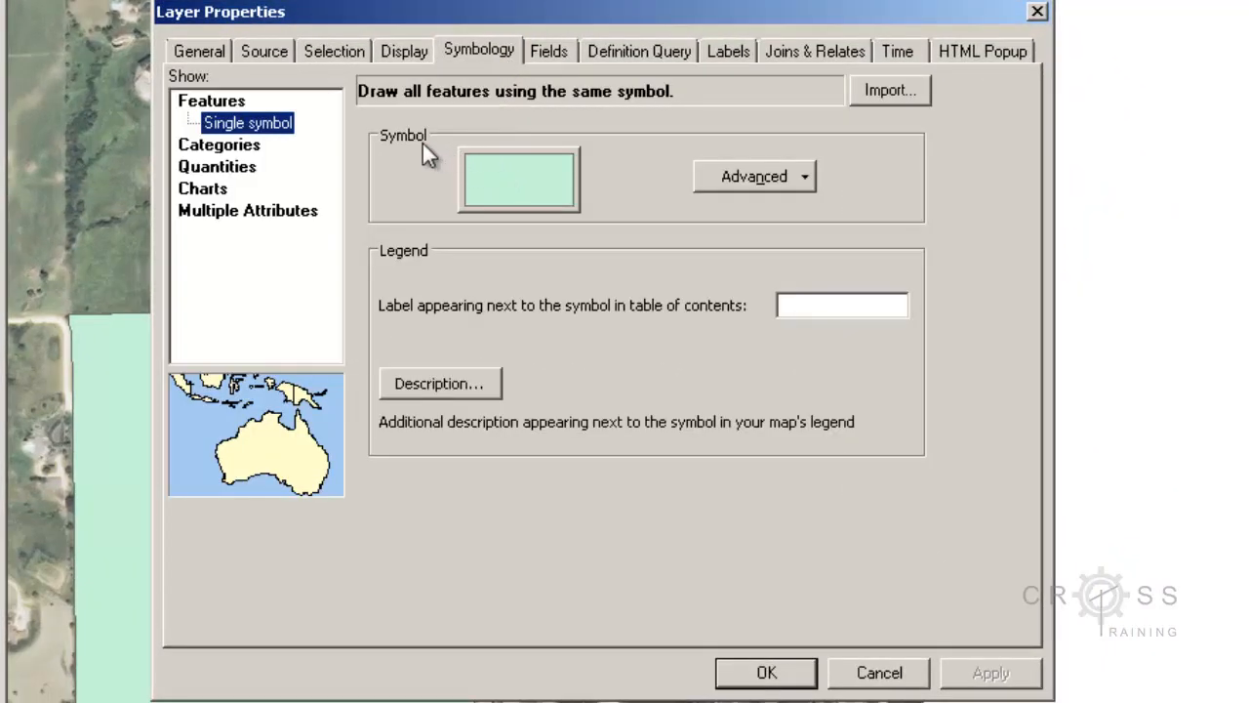
left_click(495, 176)
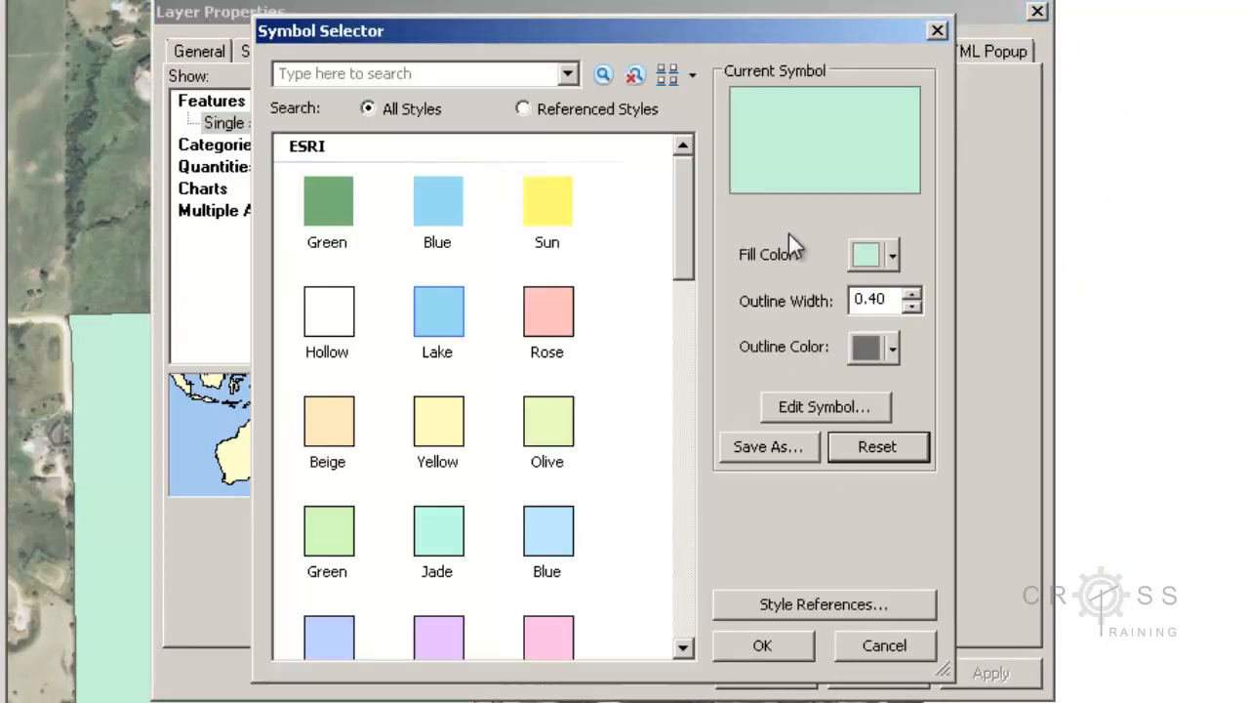
left_click(802, 410)
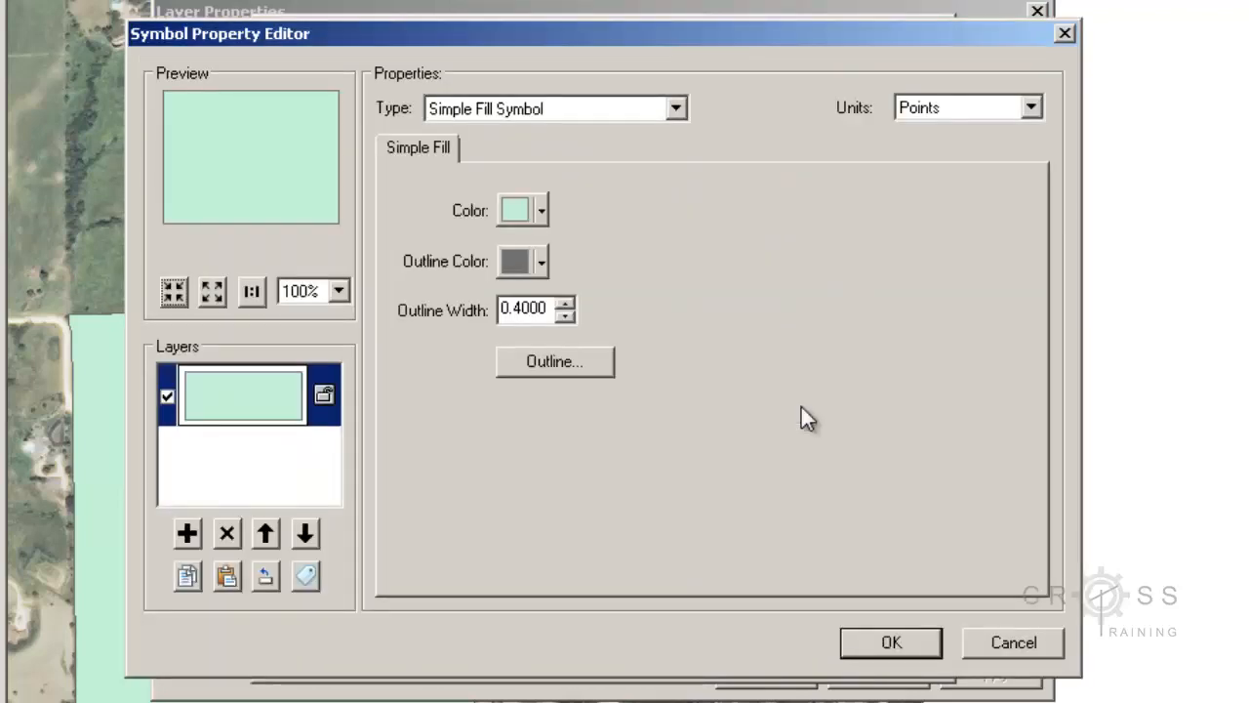
left_click(593, 359)
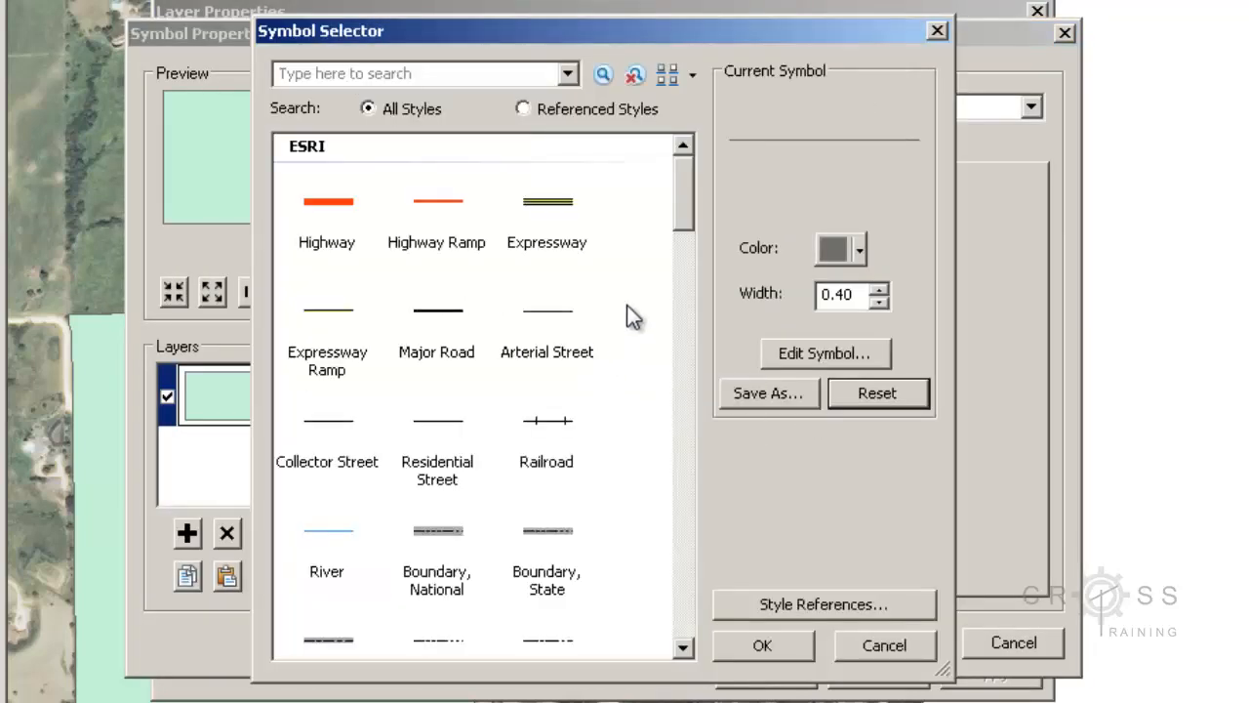
left_click_drag(690, 223, 690, 251)
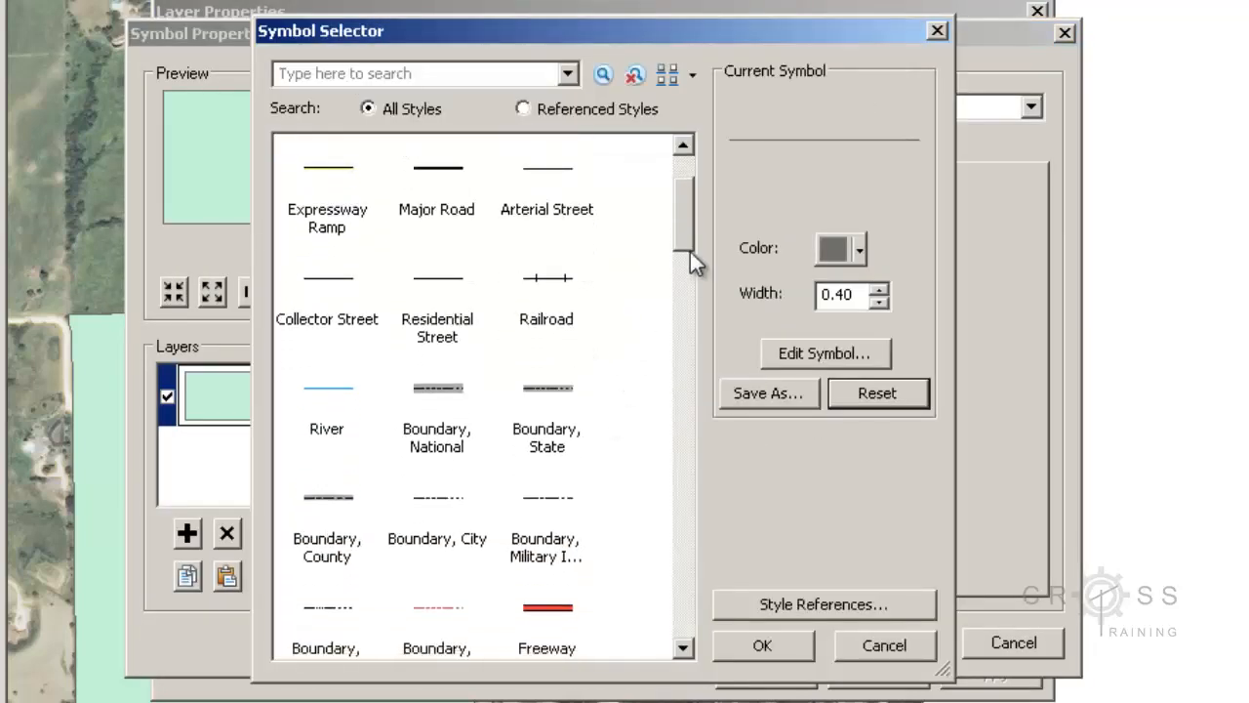
left_click(445, 542)
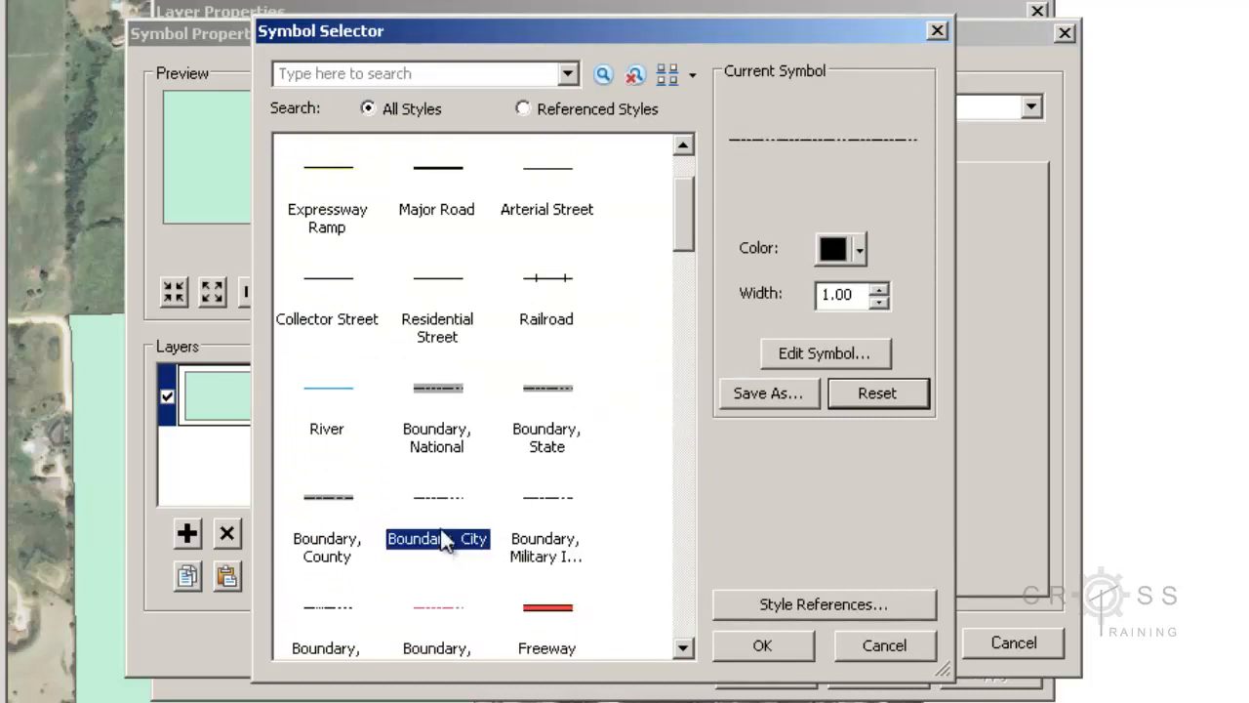
left_click(879, 290)
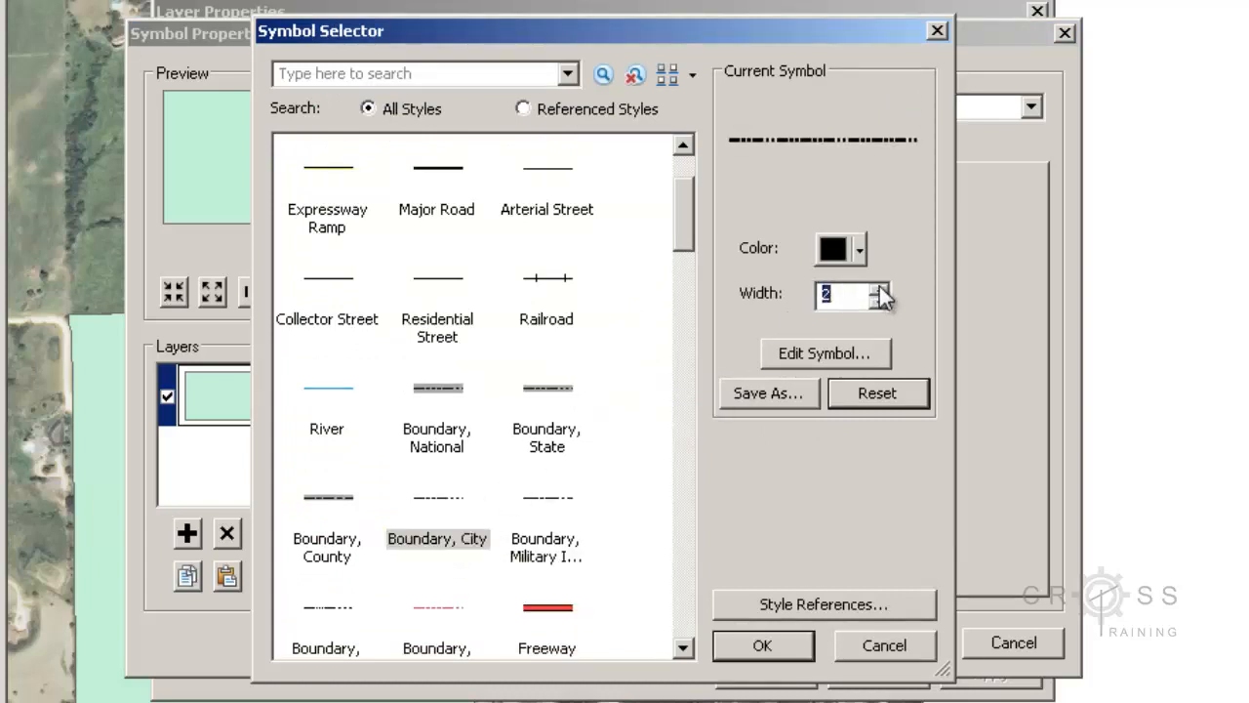
left_click(793, 644)
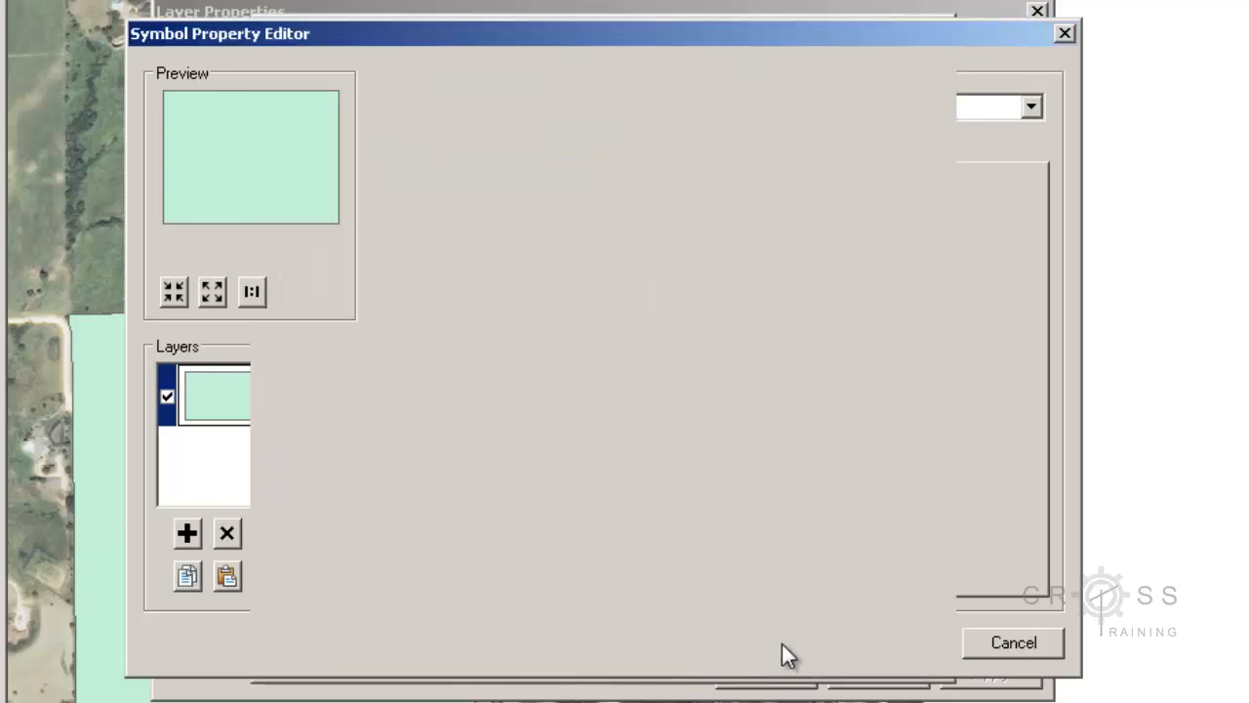
Set the fill colour to No Color and apply the hollow symbol to the layer
left_click(542, 216)
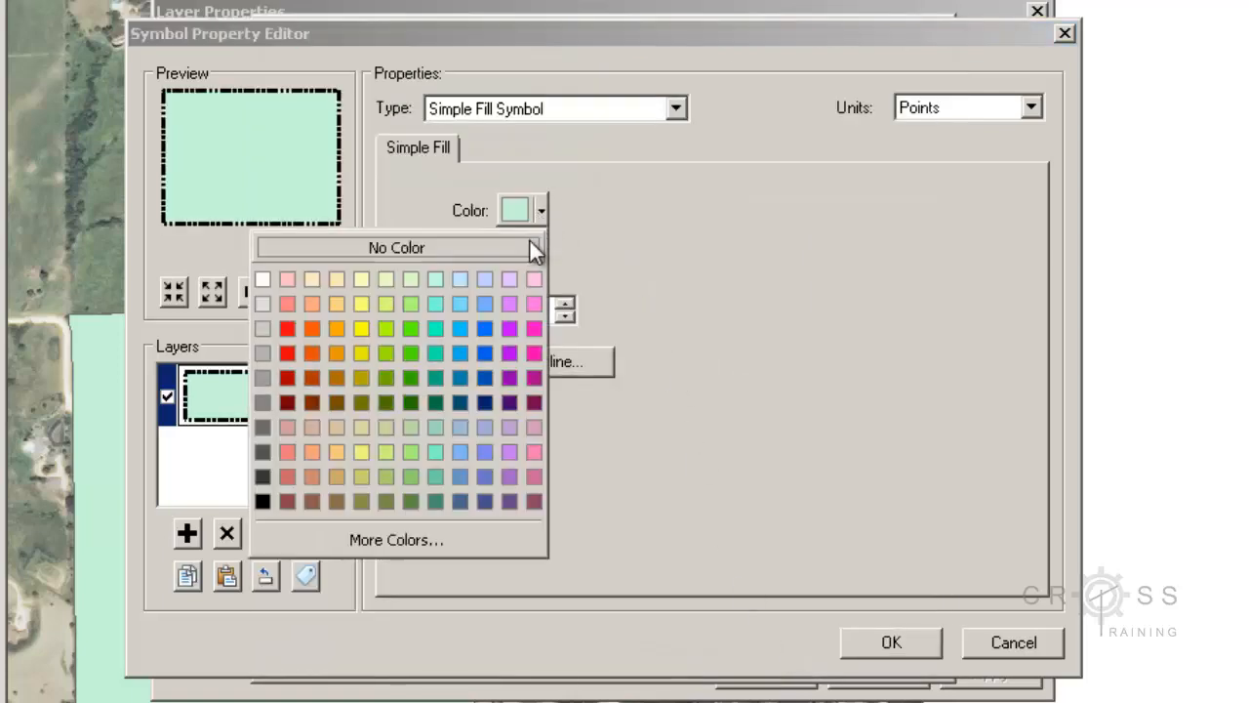
left_click(532, 245)
left_click(864, 634)
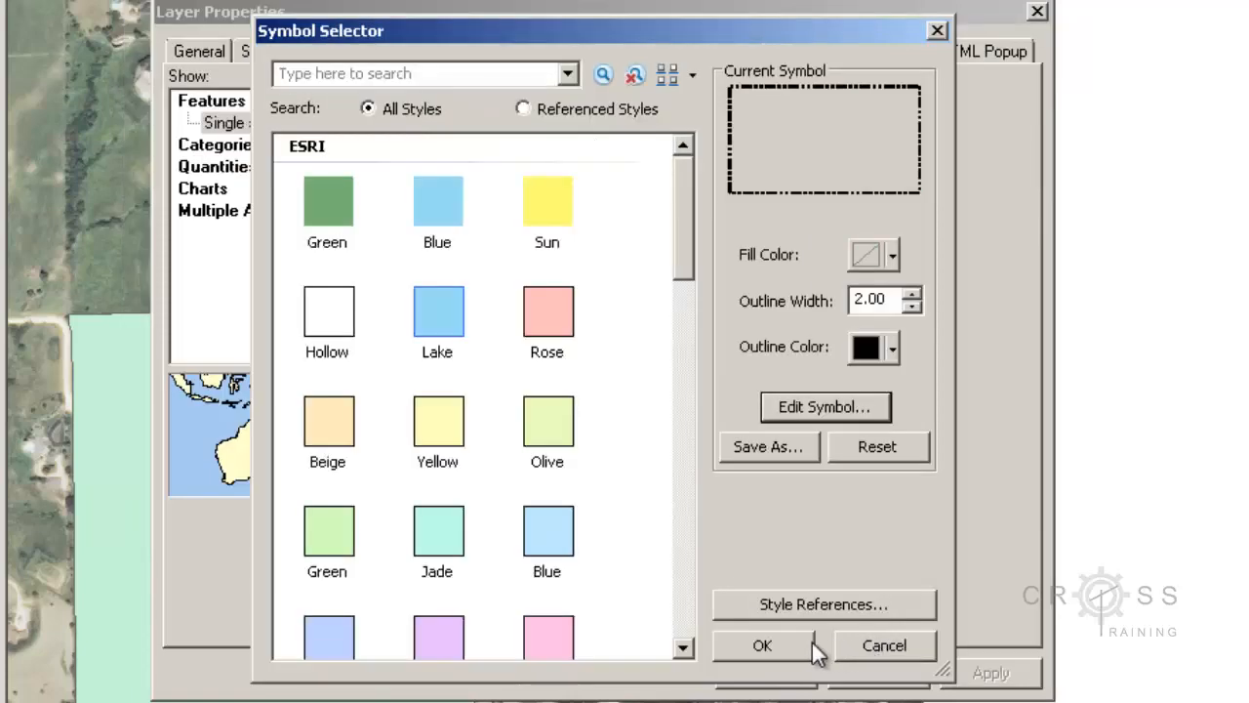
left_click(788, 640)
left_click(771, 671)
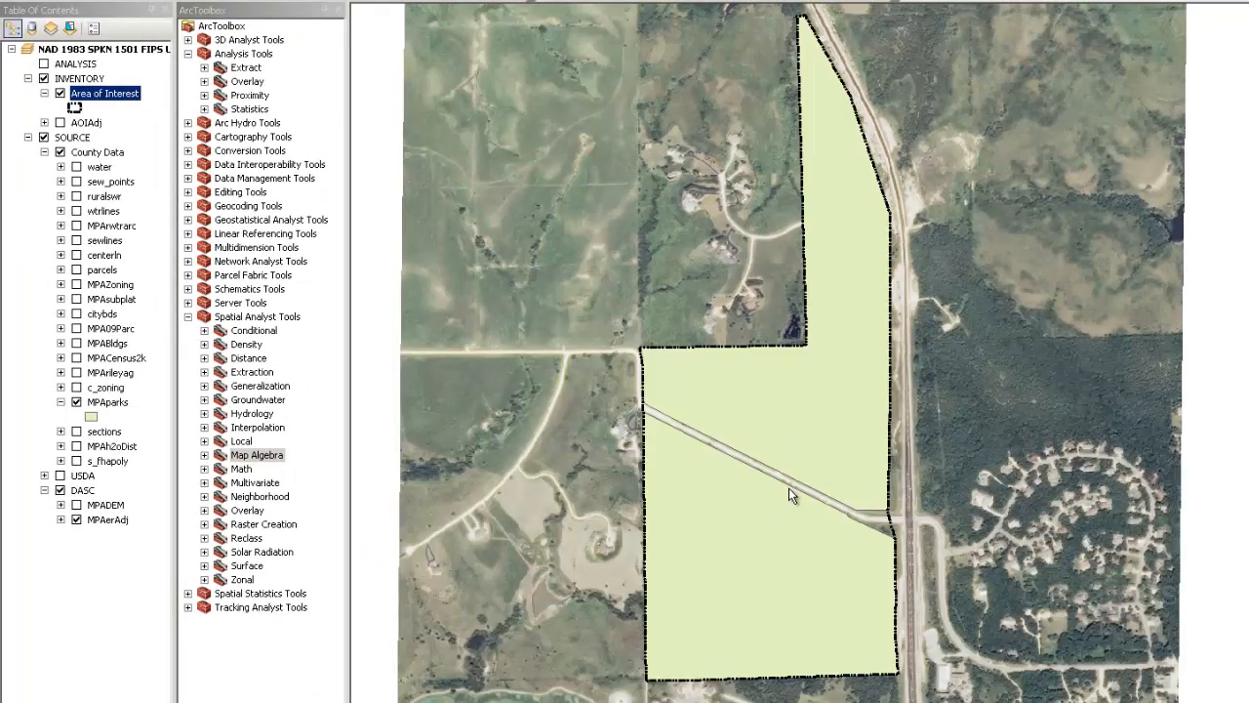
Turn off MPAparks and frame the dashed Area of Interest outline on the map
scroll(789, 489, "down", 2)
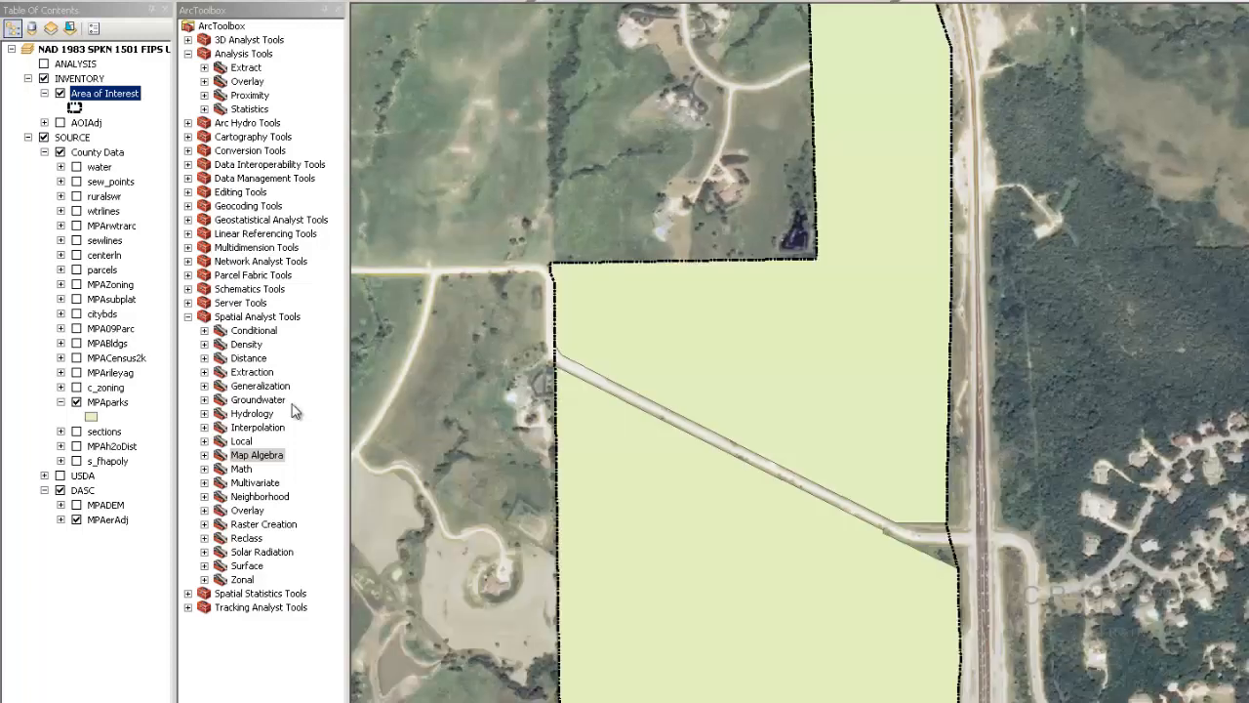
left_click(77, 403)
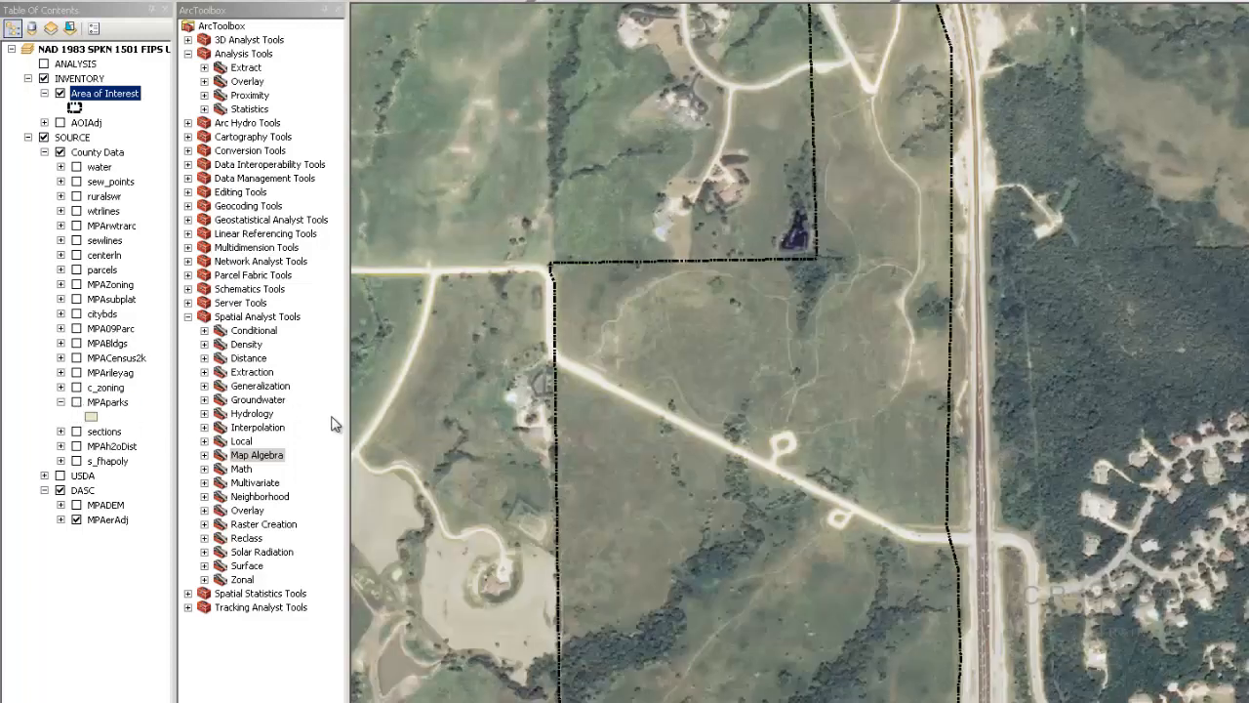
left_click_drag(551, 439, 589, 278)
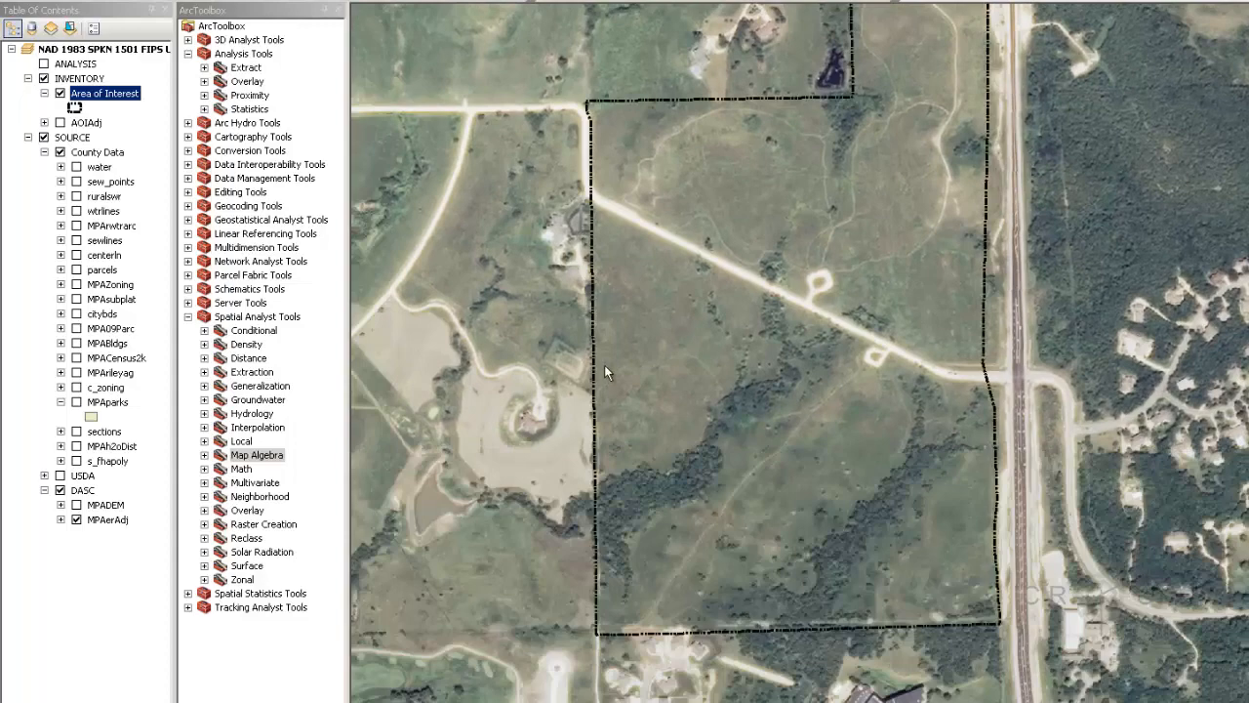
mouse_move(604, 365)
left_mouse_down()
mouse_move(673, 382)
mouse_move(788, 372)
mouse_move(789, 512)
left_mouse_up()
scroll(792, 512, "up", 1)
scroll(793, 512, "up", 1)
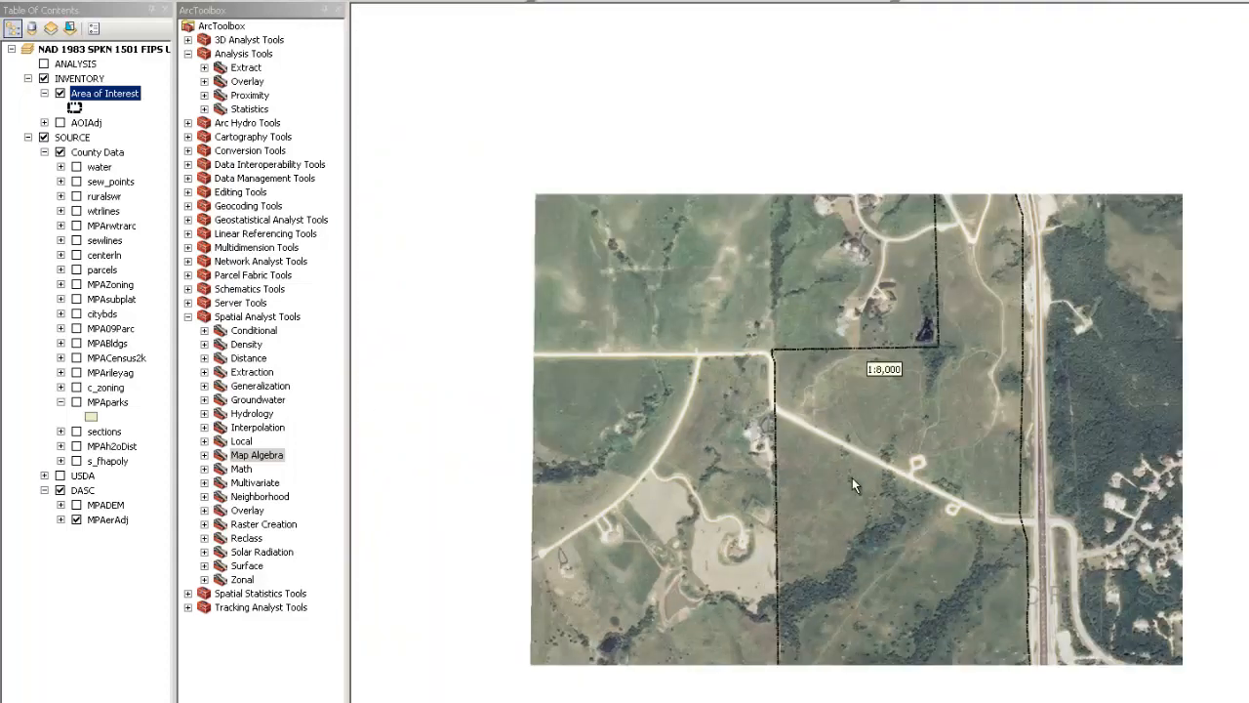
left_click_drag(938, 465, 559, 513)
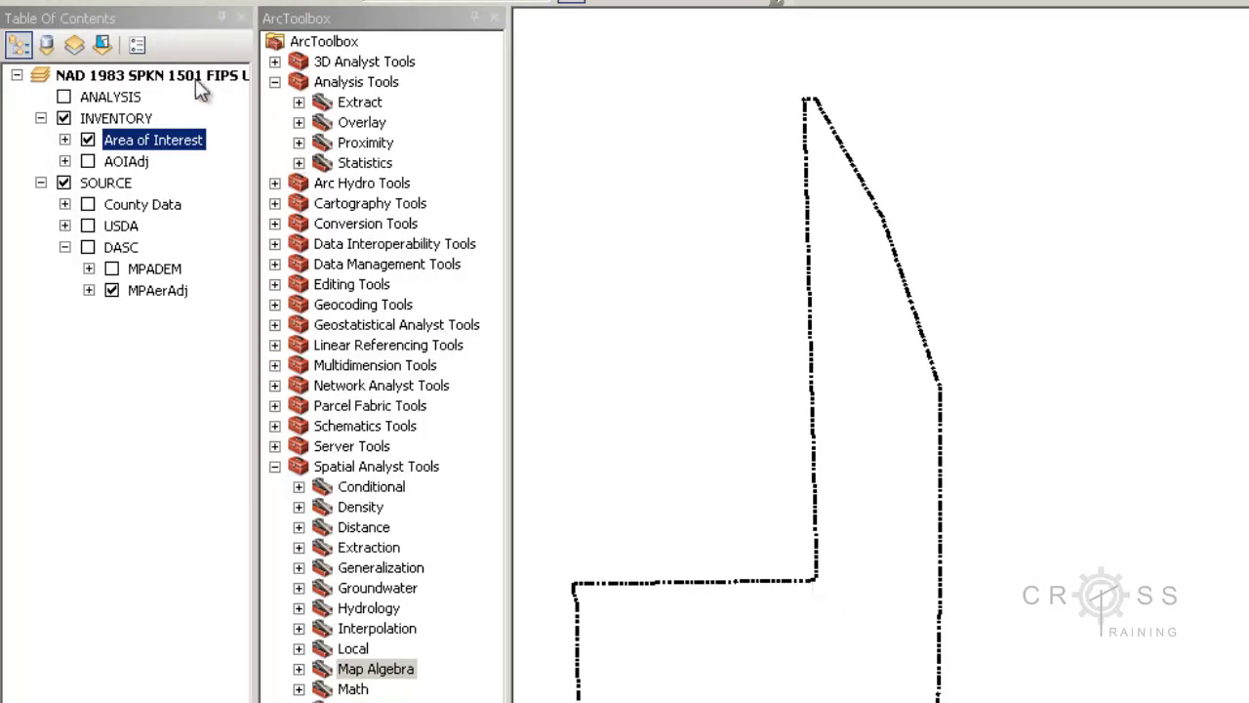
Convert all Area of Interest features into the 'Area of Interest graphics' group, still drawing the features
right_click(182, 148)
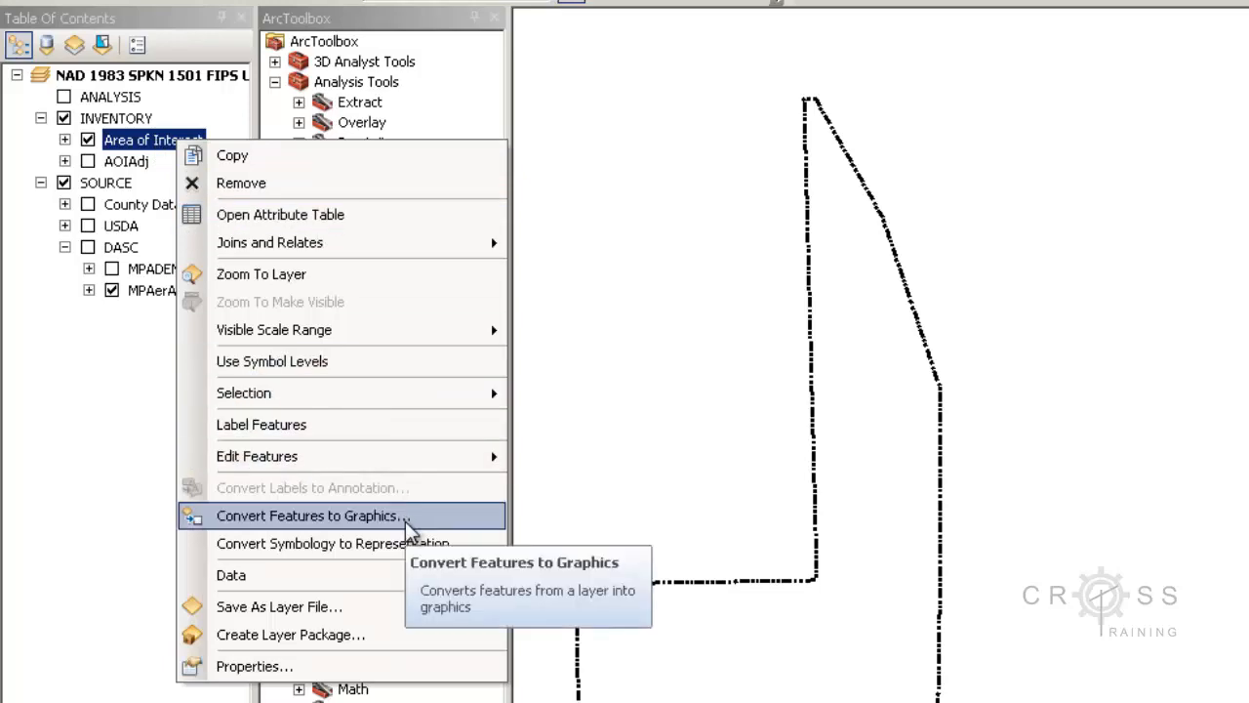
left_click(407, 525)
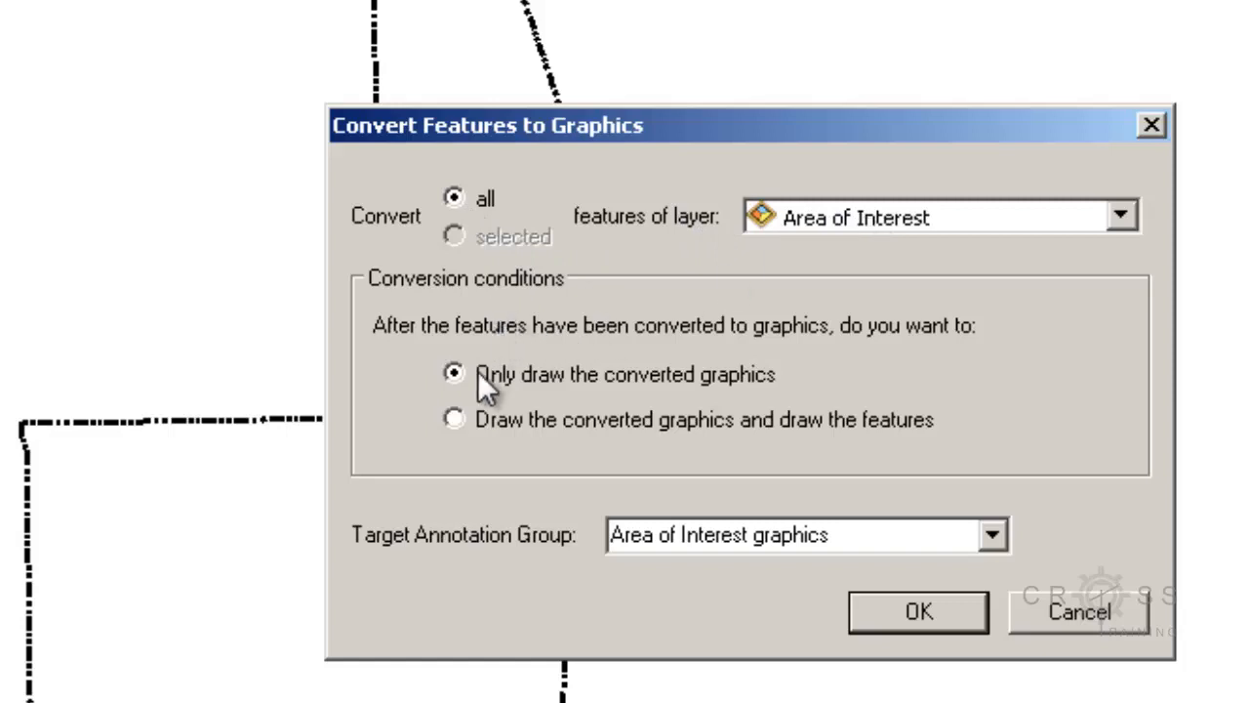
left_click(455, 419)
left_click(993, 534)
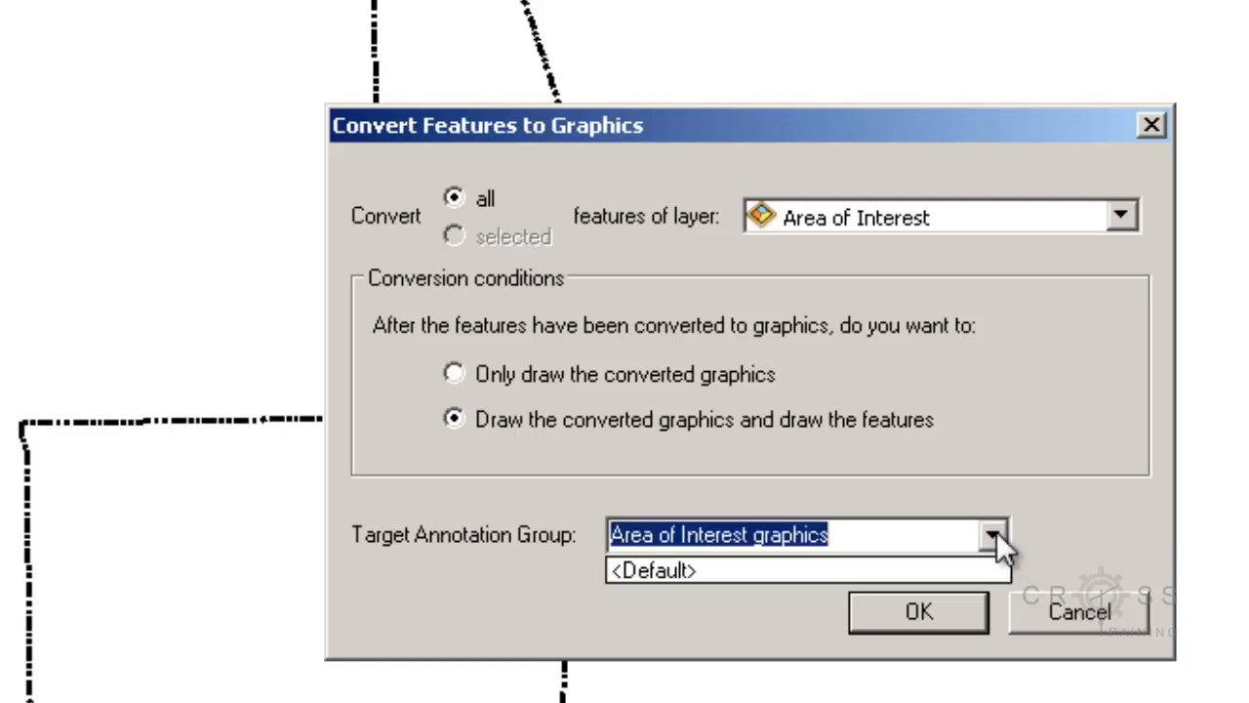
left_click(995, 532)
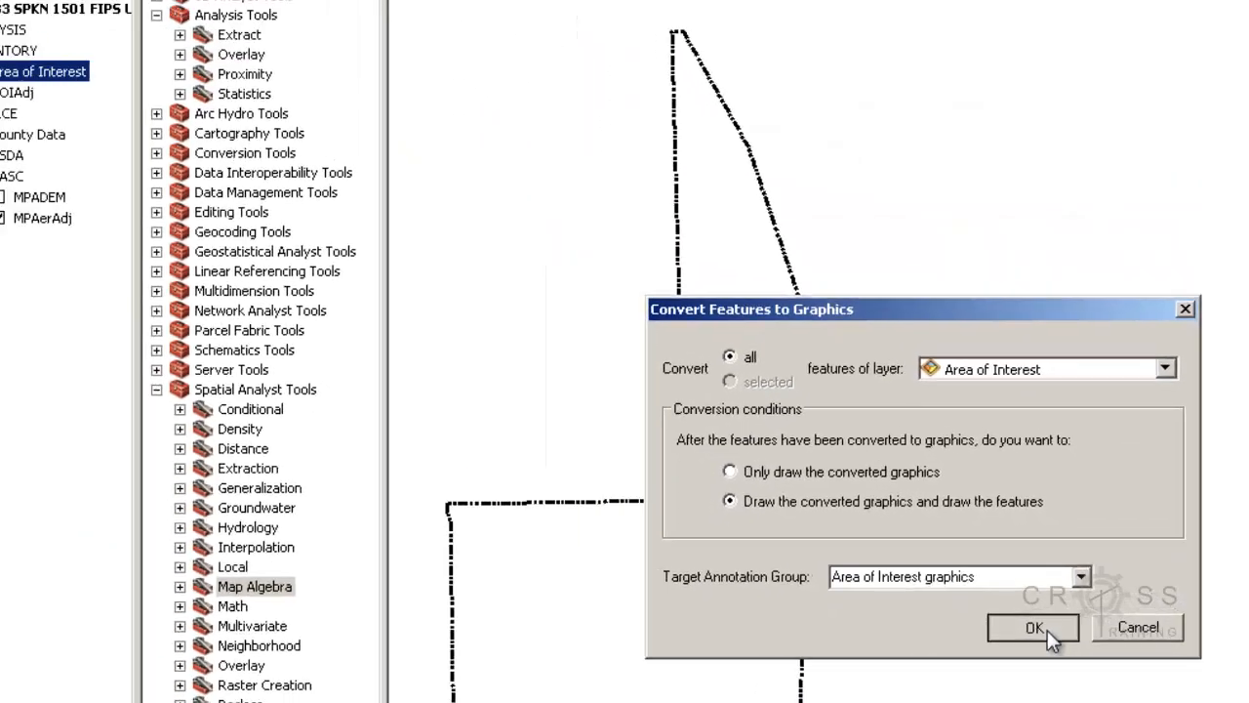
left_click(913, 620)
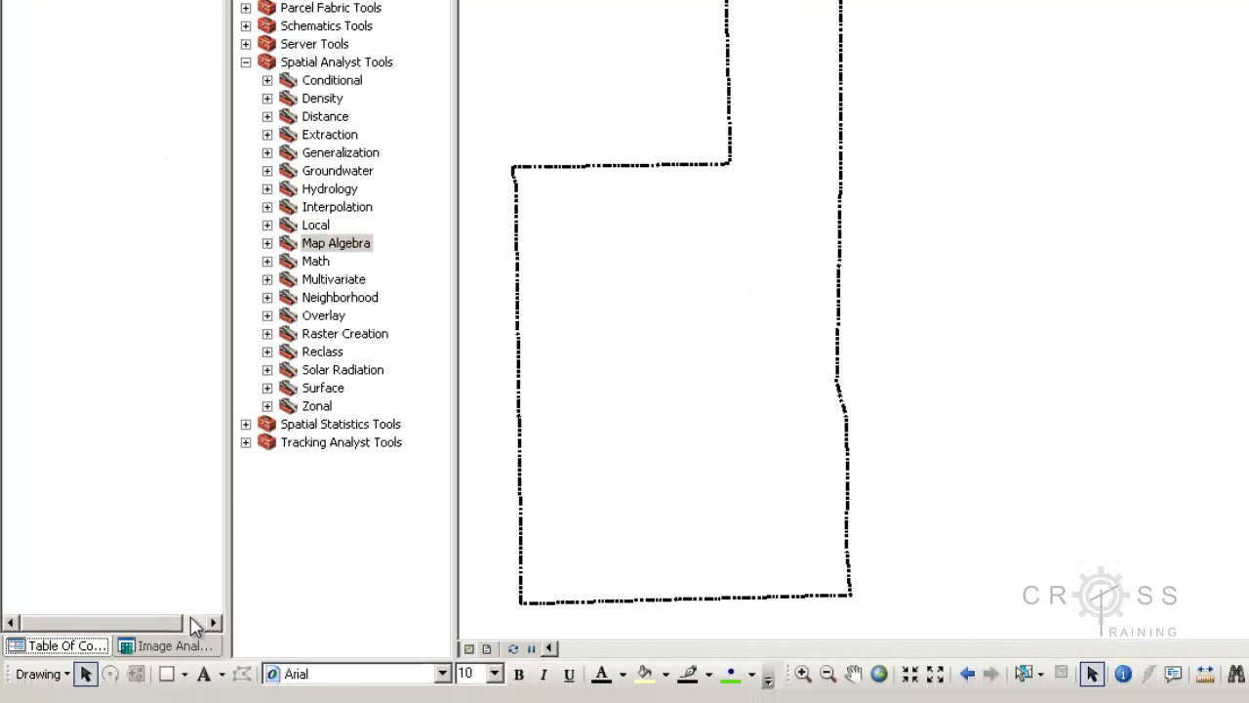
Select the converted dashed Area of Interest boundary graphic with the Select Elements tool
left_click(85, 674)
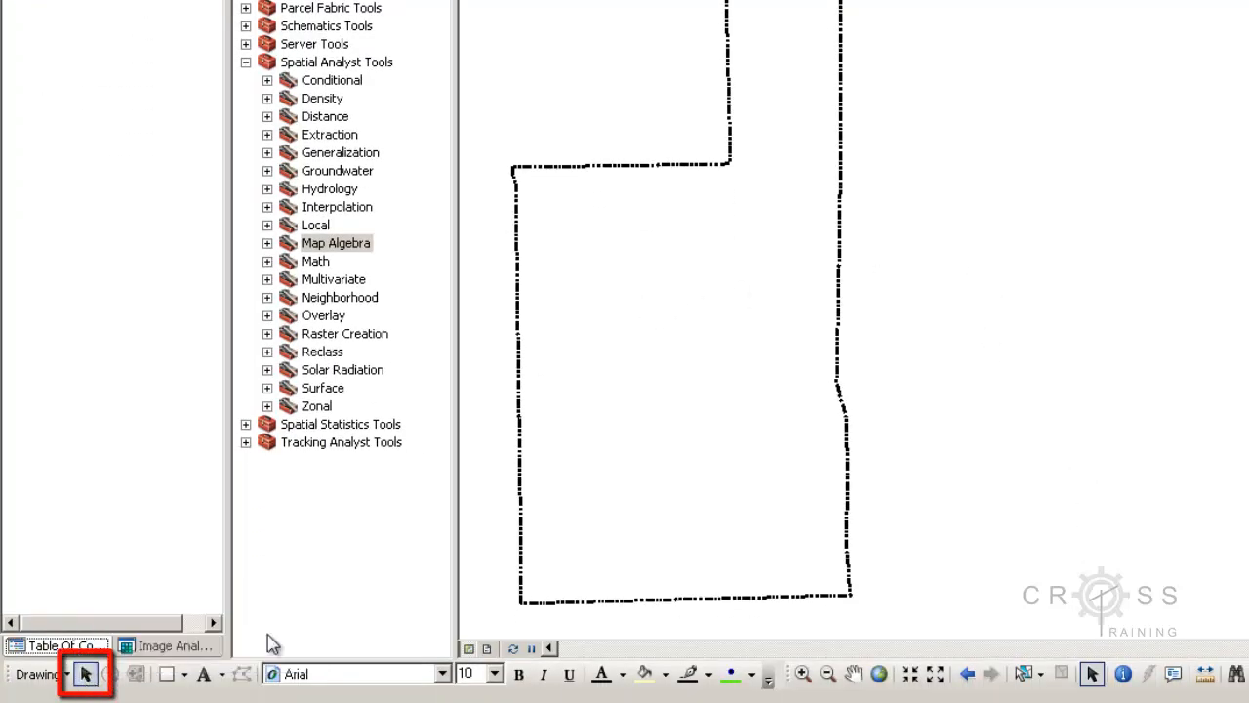
left_click(522, 496)
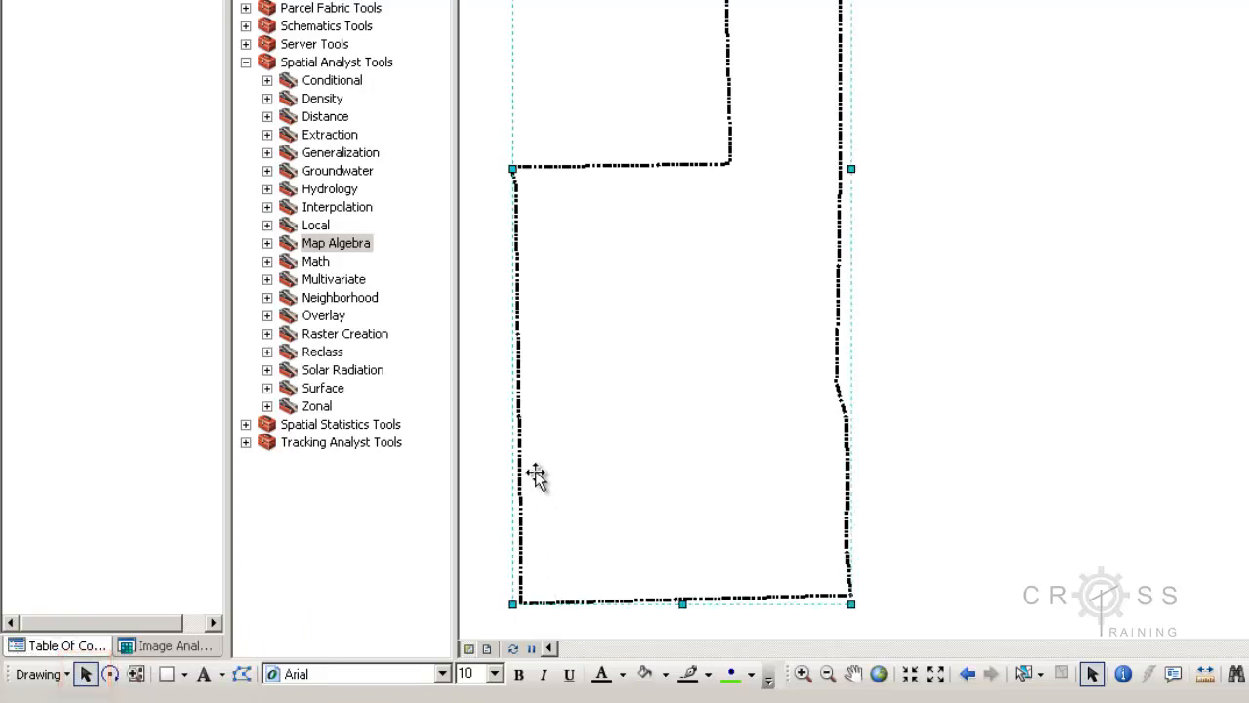